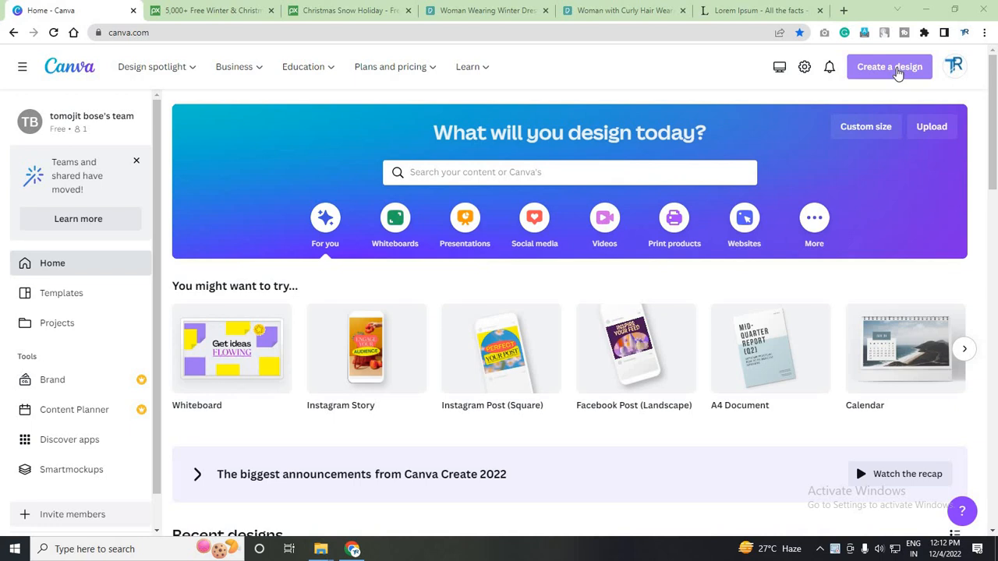
Step: Create a new blank design with the recent custom size 1200 × 630 px
{"action": "left_click", "coordinate": [898, 72]}
{"action": "type", "text": "web b"}
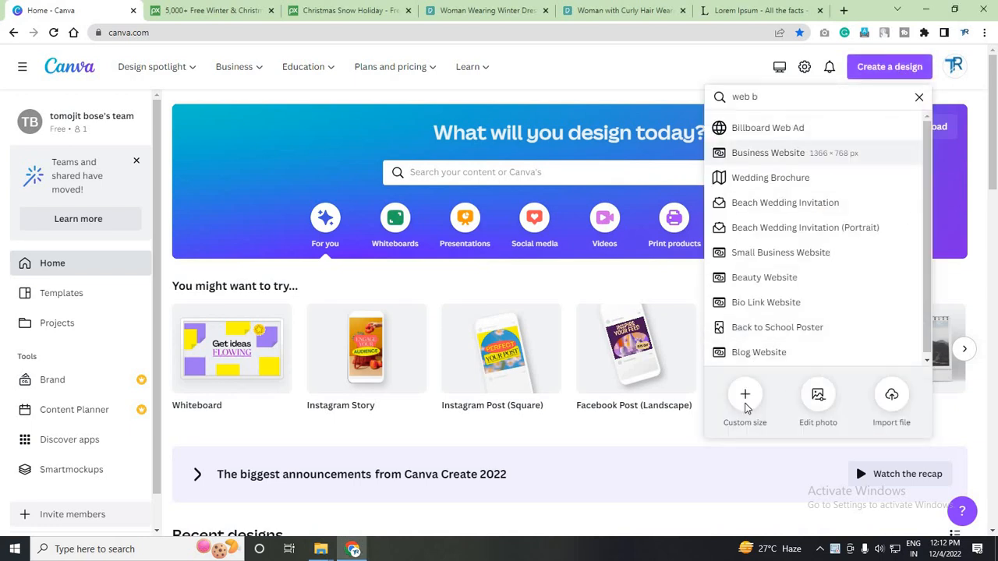
{"action": "left_click", "coordinate": [755, 390]}
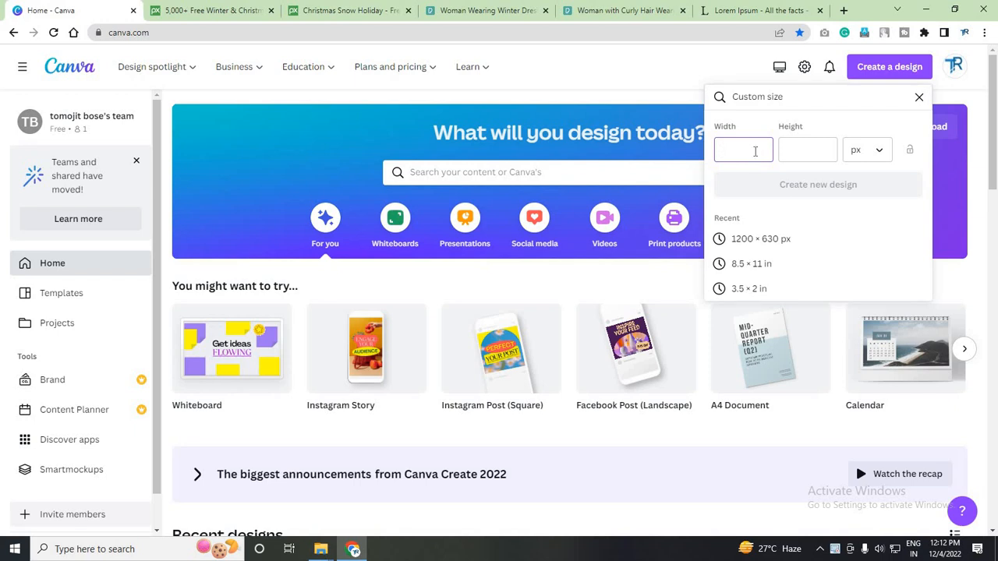
{"action": "left_click", "coordinate": [768, 245]}
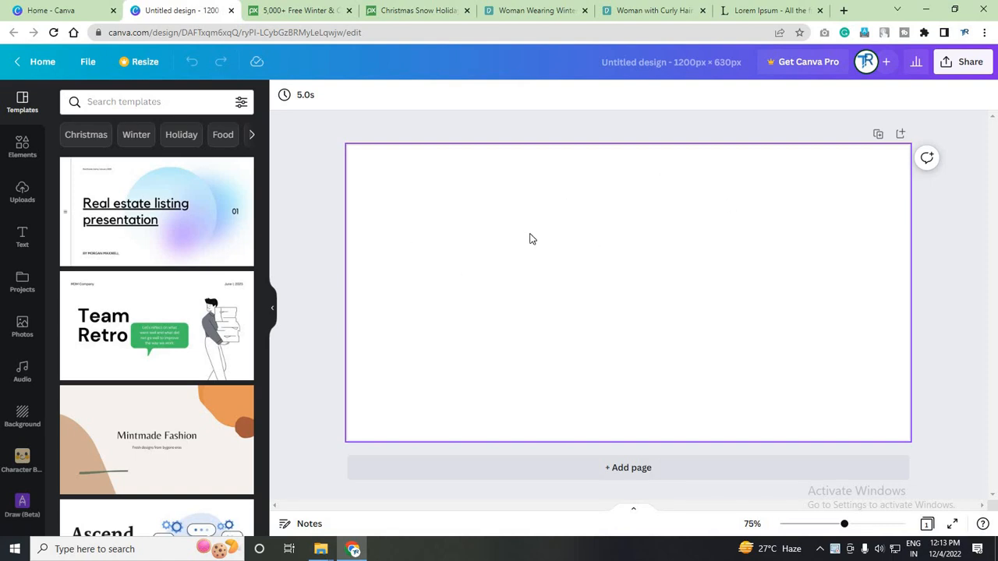
Step: Review the Christmas snow illustration on Pixabay and the winter clothing photos of women on Pexels
{"action": "left_click", "coordinate": [409, 11]}
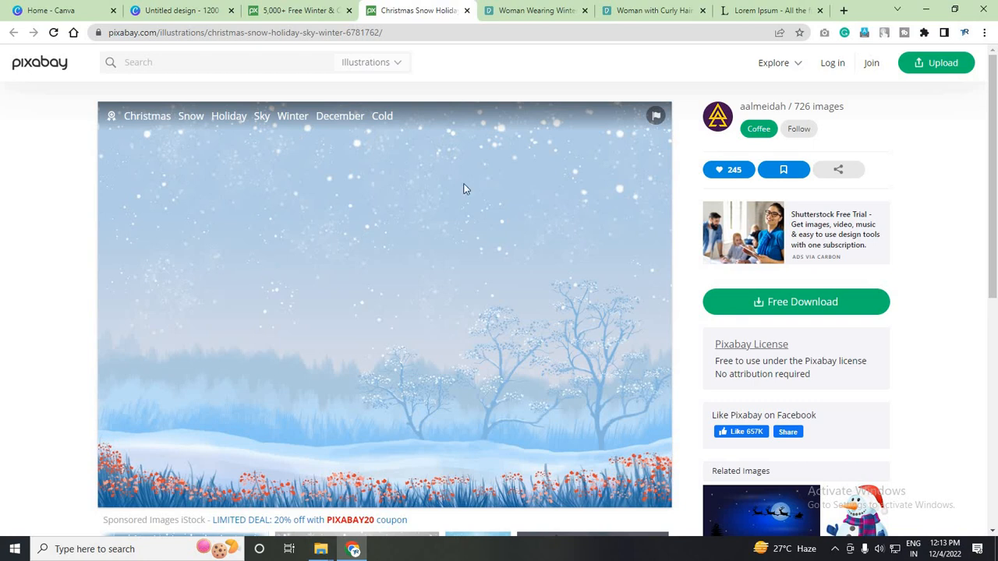
{"action": "left_click", "coordinate": [512, 12]}
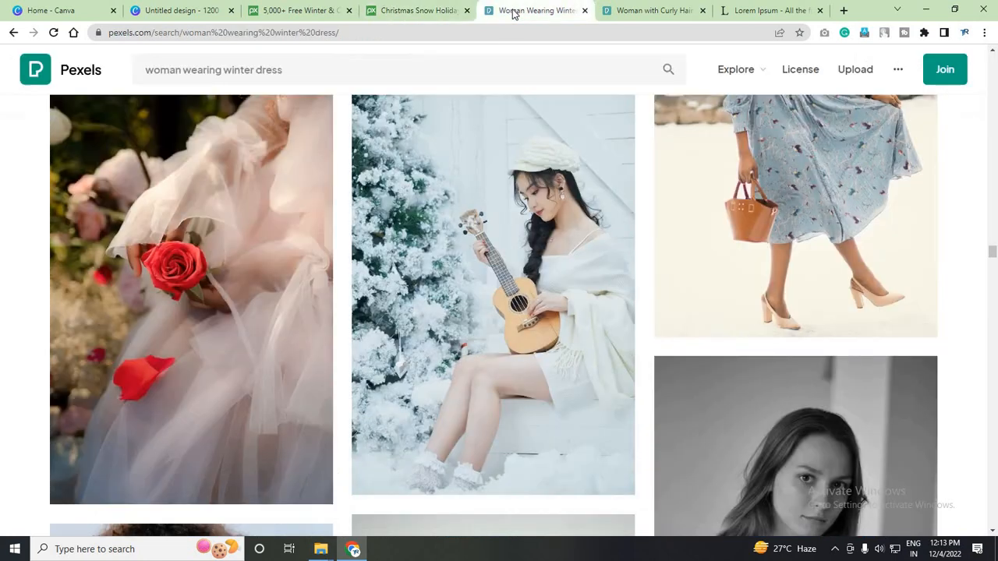
{"action": "left_click", "coordinate": [609, 8]}
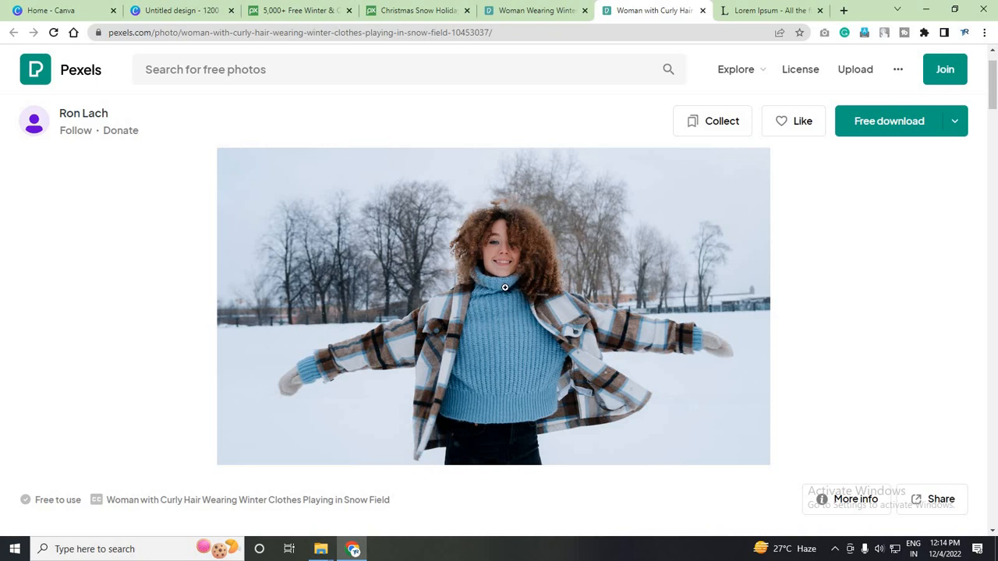
Step: Return to the Canva design and insert the uploaded snowy landscape illustration, checking it against its Pixabay source
{"action": "left_click", "coordinate": [170, 7]}
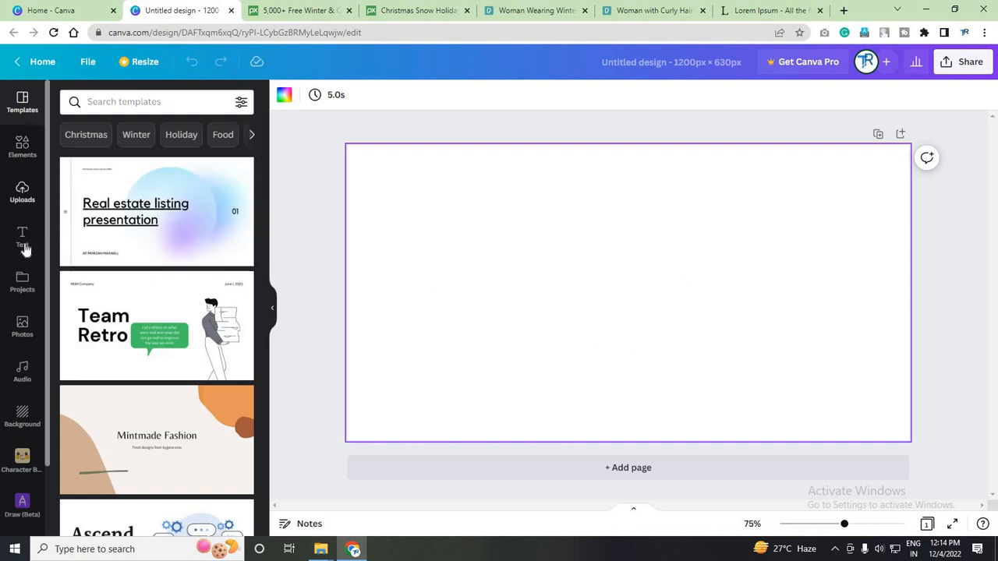
{"action": "left_click", "coordinate": [24, 192]}
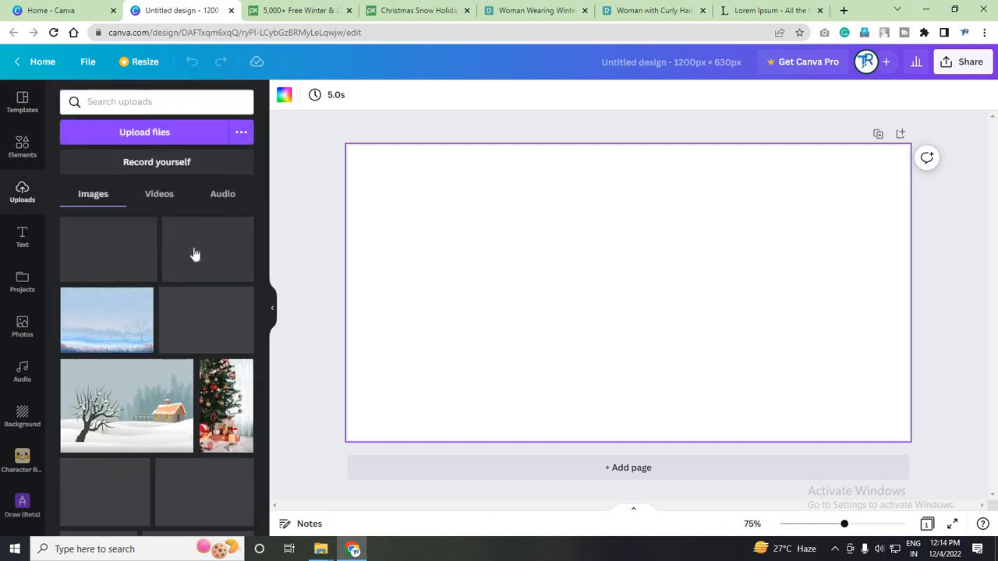
{"action": "left_click", "coordinate": [195, 253]}
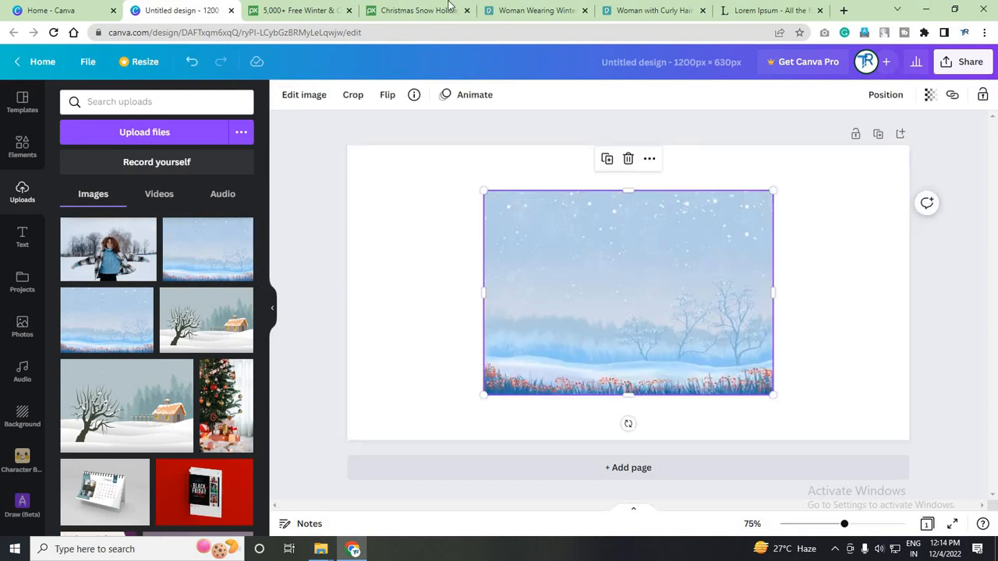
{"action": "left_click", "coordinate": [436, 7]}
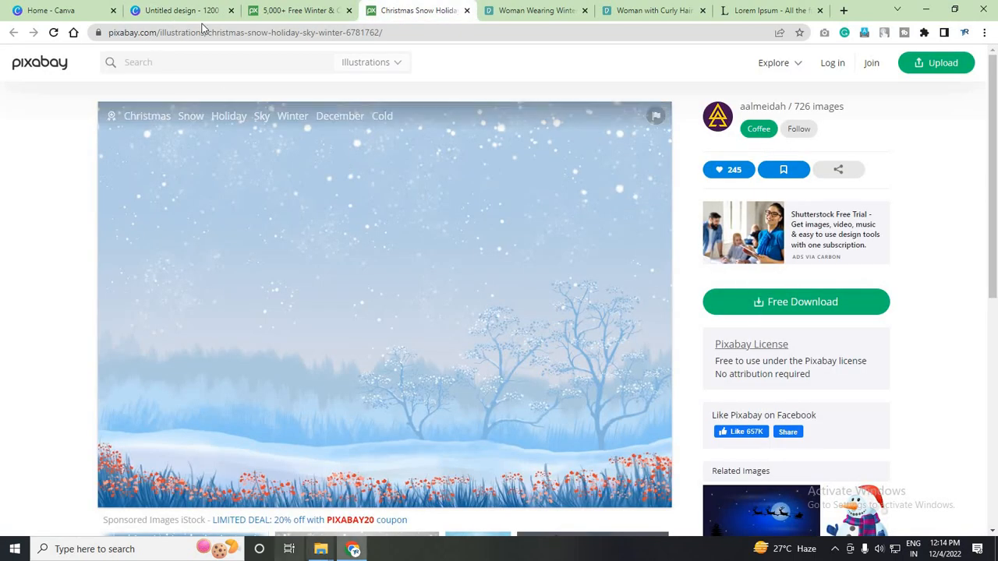
{"action": "left_click", "coordinate": [181, 11]}
Step: Align the snow image with the page's top-left corner and enlarge it to about 1608 × 1138 so the snowy sky covers the page
{"action": "left_click_drag", "start_coordinate": [544, 313], "coordinate": [453, 291]}
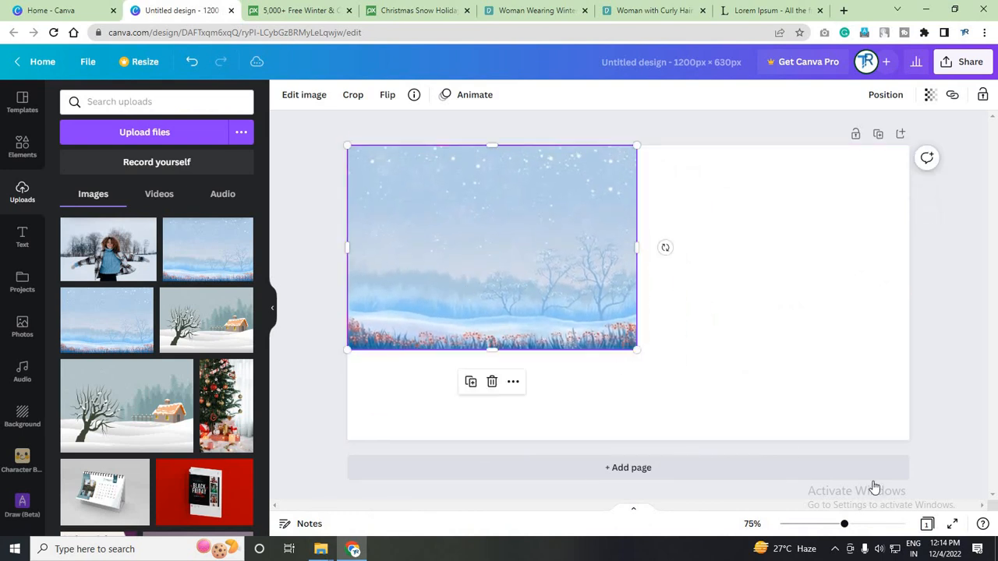
{"action": "left_click_drag", "start_coordinate": [632, 351], "coordinate": [913, 499]}
{"action": "left_click_drag", "start_coordinate": [701, 369], "coordinate": [701, 371]}
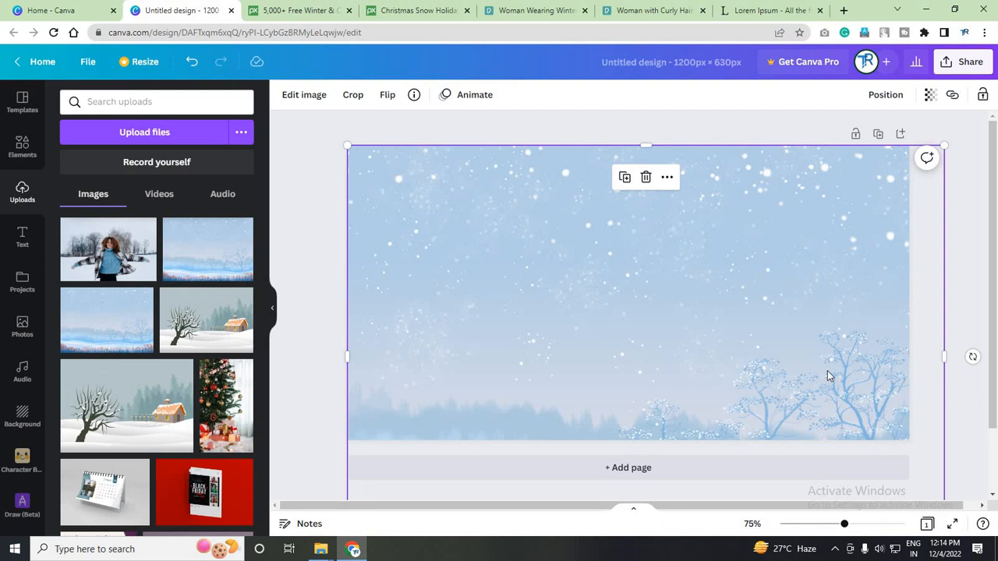
{"action": "scroll", "coordinate": [897, 468], "scroll_direction": "down", "scroll_amount": 2}
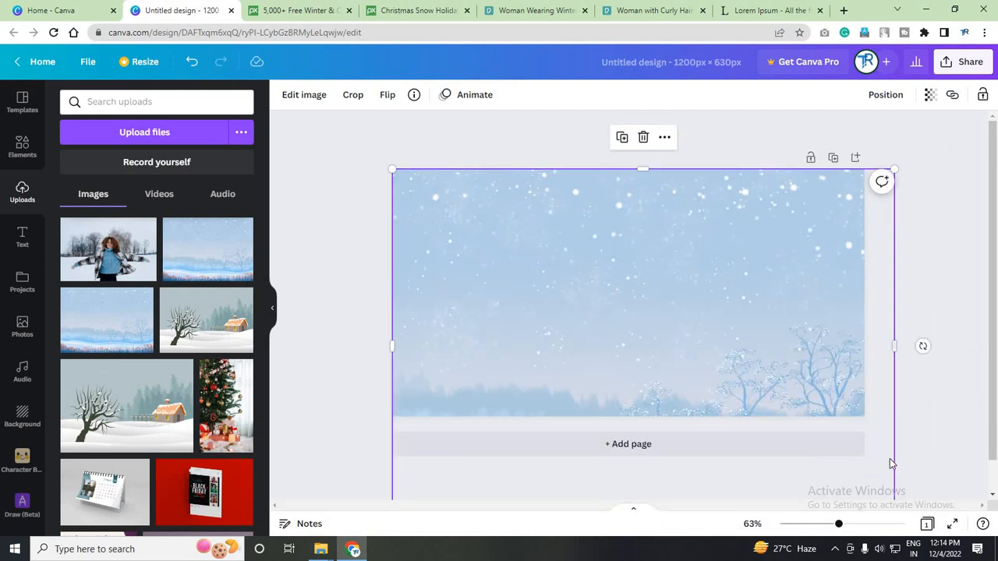
{"action": "scroll", "coordinate": [824, 465], "scroll_direction": "down", "scroll_amount": 3}
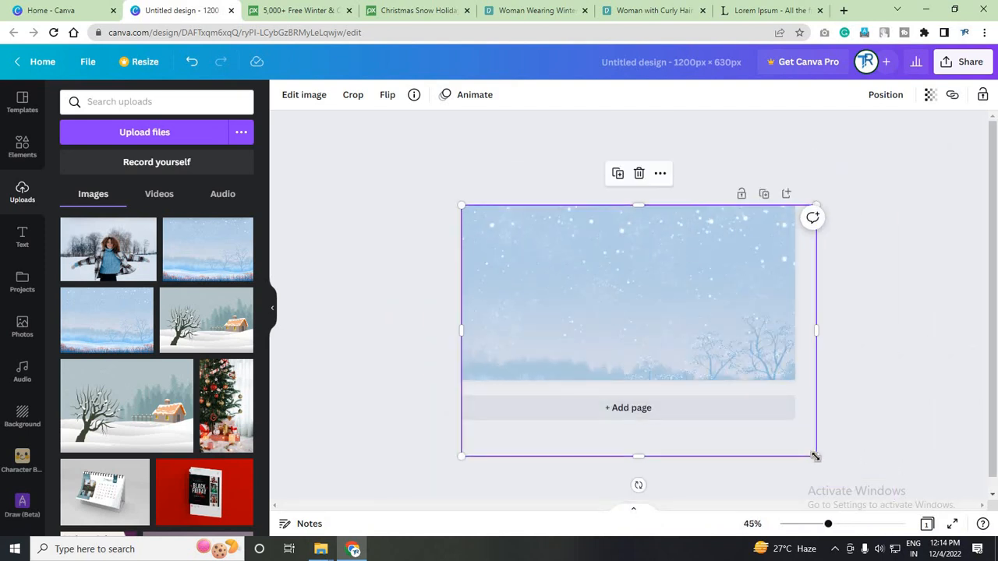
{"action": "left_click_drag", "start_coordinate": [907, 521], "coordinate": [912, 526]}
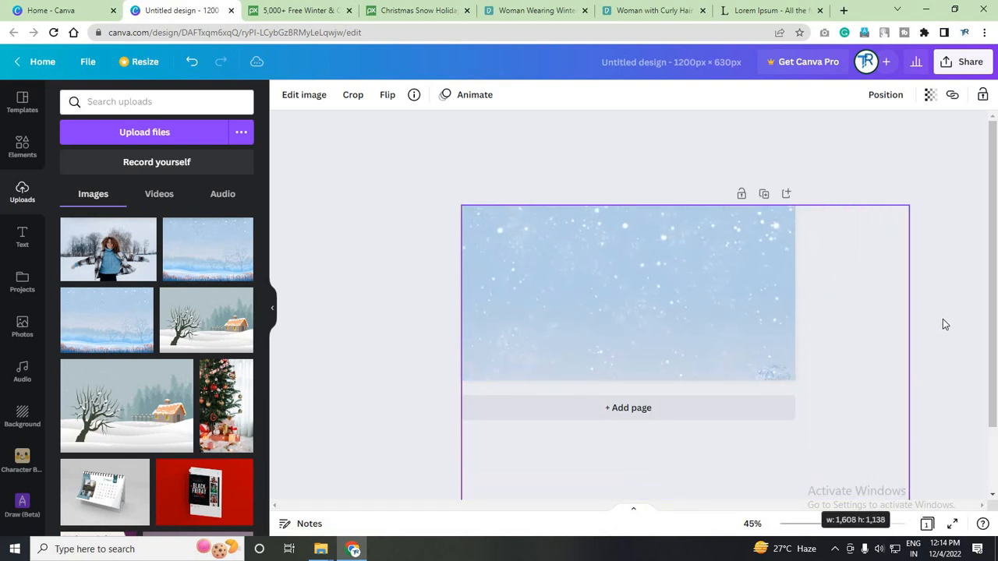
{"action": "left_click", "coordinate": [879, 375]}
{"action": "scroll", "coordinate": [862, 388], "scroll_direction": "up", "scroll_amount": 2}
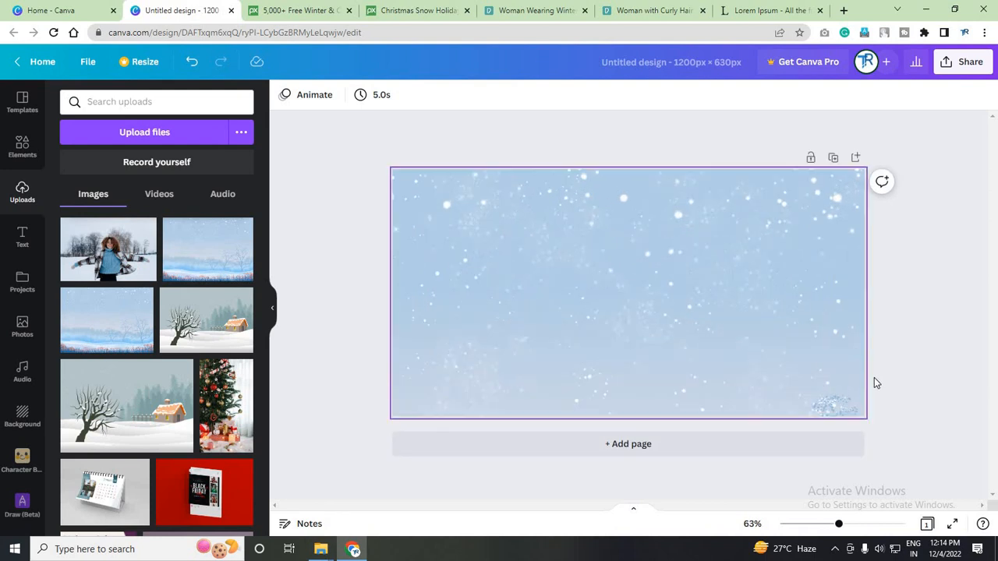
{"action": "scroll", "coordinate": [871, 384], "scroll_direction": "up", "scroll_amount": 2}
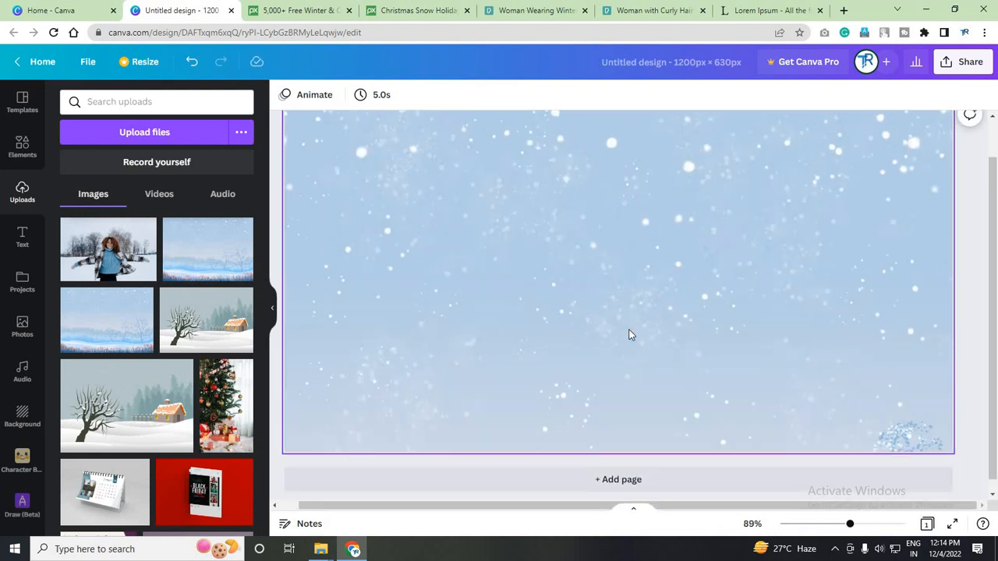
{"action": "scroll", "coordinate": [692, 336], "scroll_direction": "down", "scroll_amount": 2}
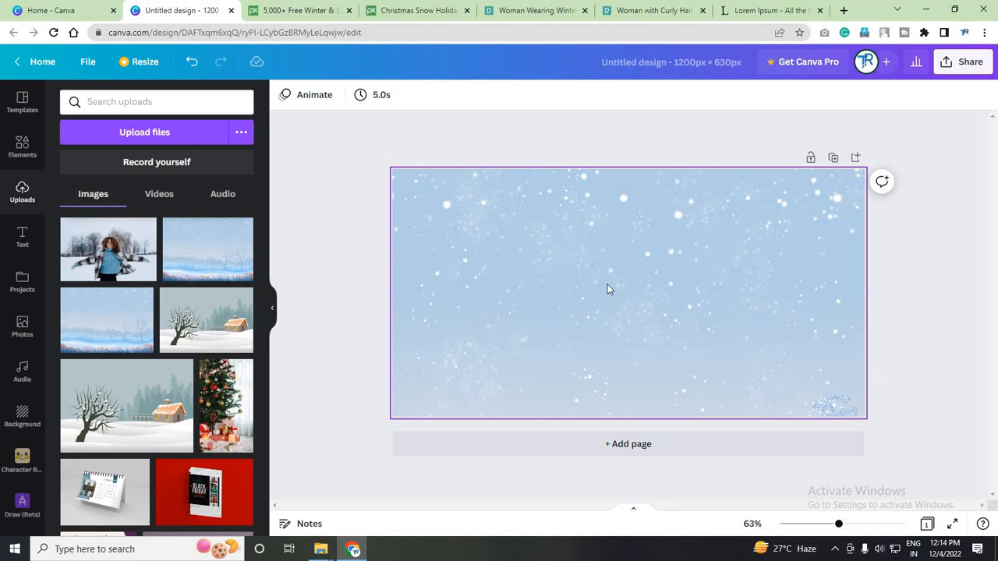
Step: Add a circle shape to the page and fill it with white
{"action": "left_click", "coordinate": [22, 146]}
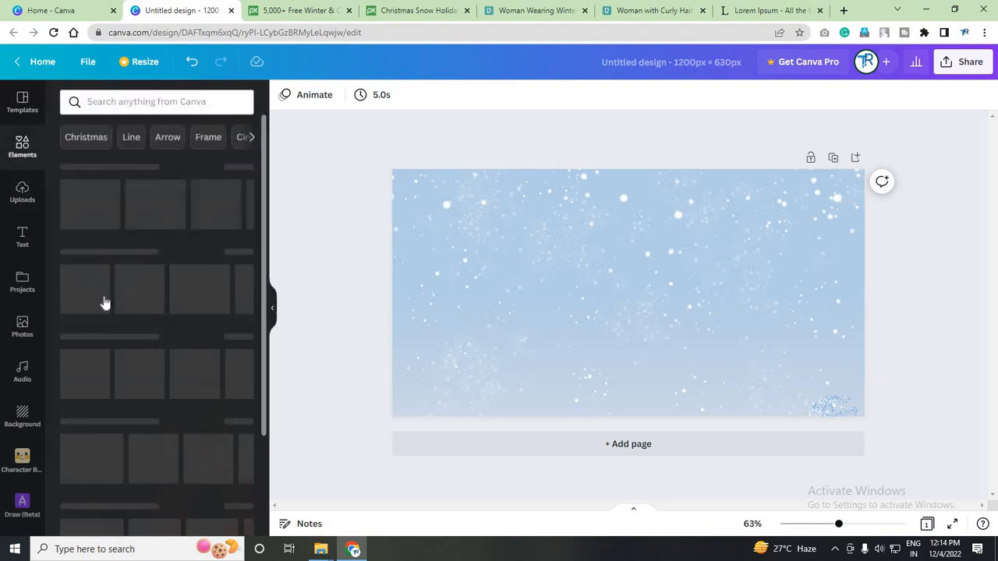
{"action": "left_click", "coordinate": [231, 287]}
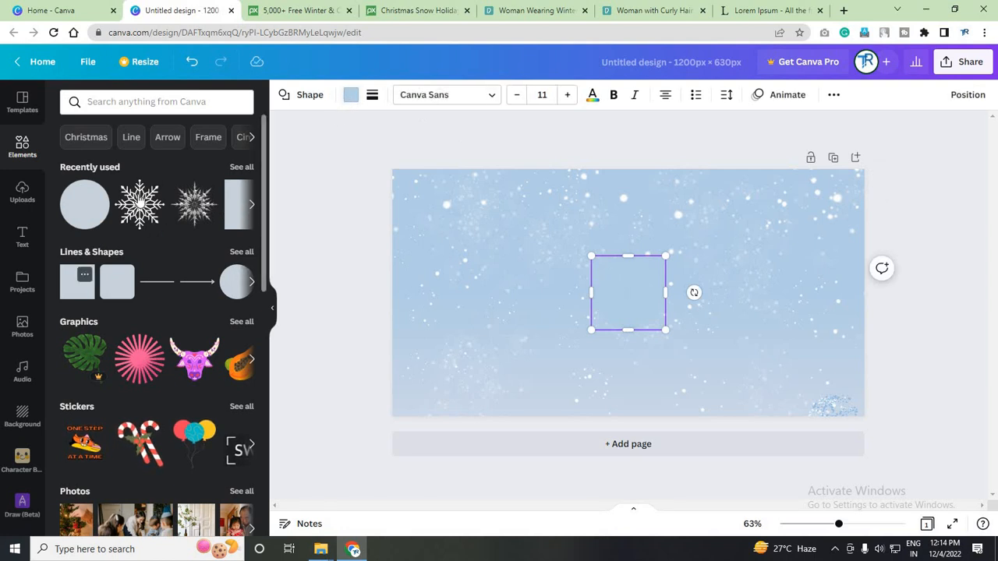
{"action": "left_click", "coordinate": [350, 94]}
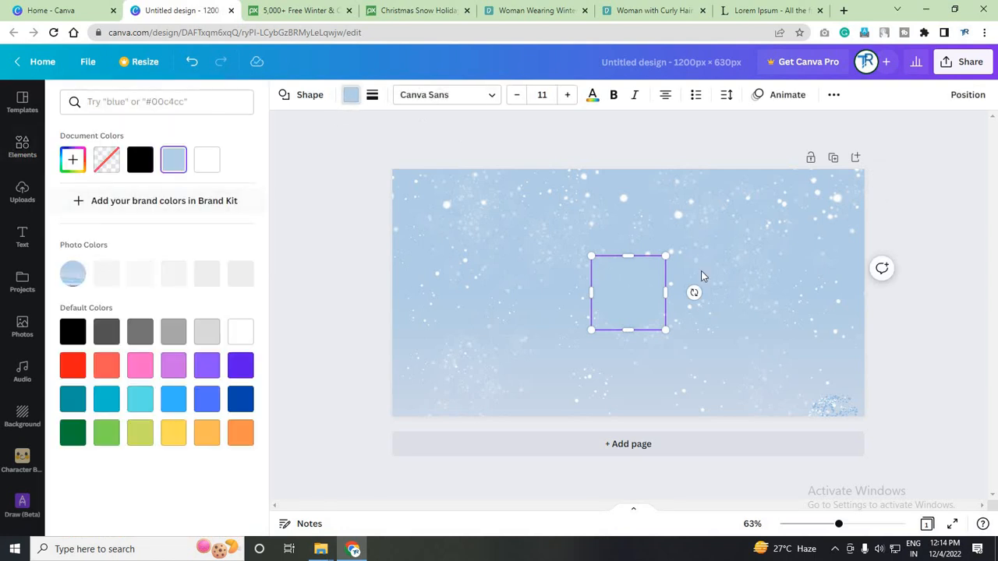
{"action": "left_click", "coordinate": [207, 159]}
Step: Enlarge the white circle to nearly the page width and centre it horizontally, with its upper half extending above the page
{"action": "left_click_drag", "start_coordinate": [665, 256], "coordinate": [993, 190]}
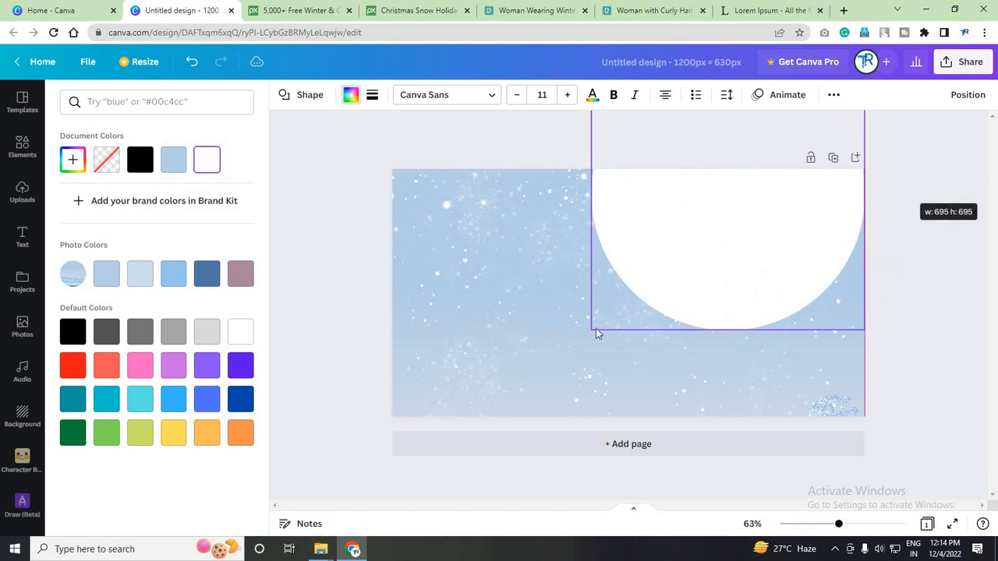
{"action": "left_click_drag", "start_coordinate": [592, 330], "coordinate": [392, 414]}
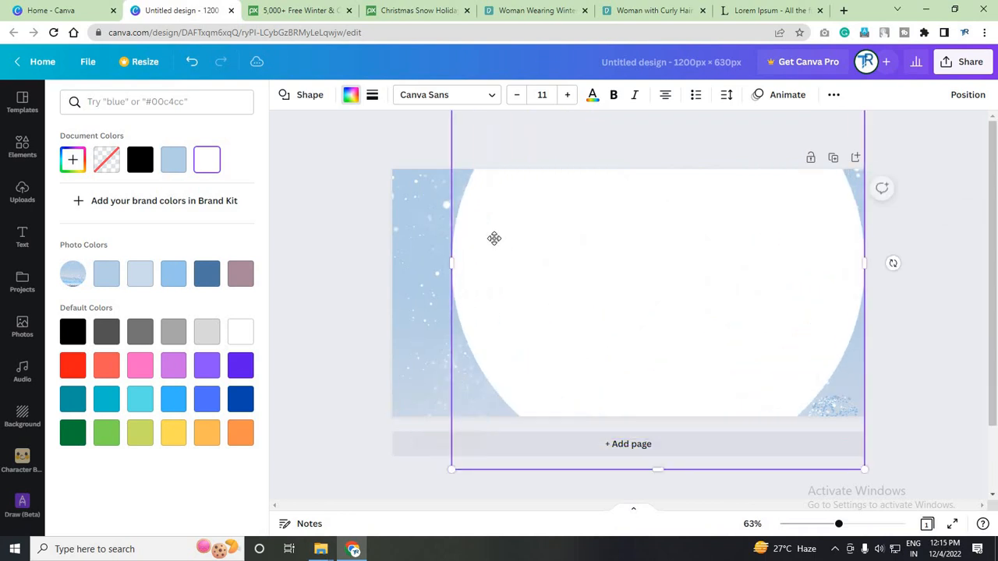
{"action": "left_click_drag", "start_coordinate": [495, 237], "coordinate": [588, 250]}
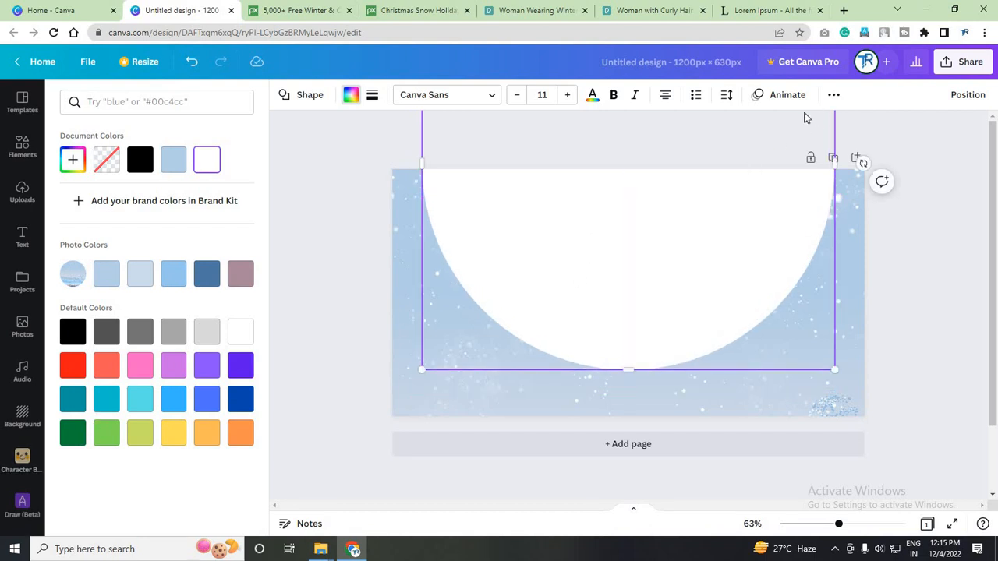
Step: Lower the large white circle's transparency value so that the snow background shows through
{"action": "left_click", "coordinate": [833, 95]}
{"action": "left_click", "coordinate": [773, 125]}
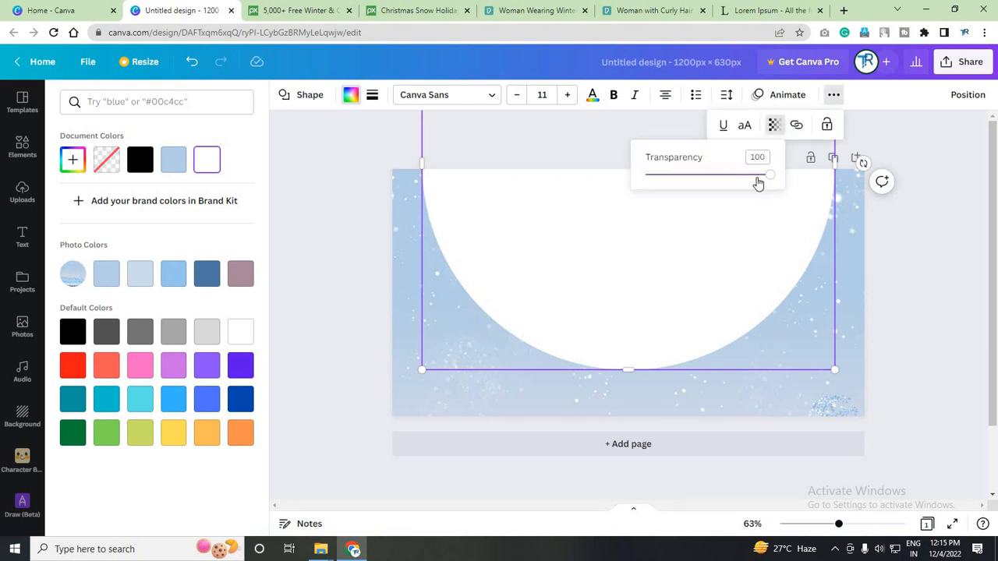
{"action": "left_click_drag", "start_coordinate": [757, 179], "coordinate": [689, 191]}
Step: Enlarge the translucent circle to about the page width and shift it slightly left, overhanging the page's left and top edges
{"action": "left_click_drag", "start_coordinate": [584, 281], "coordinate": [553, 305]}
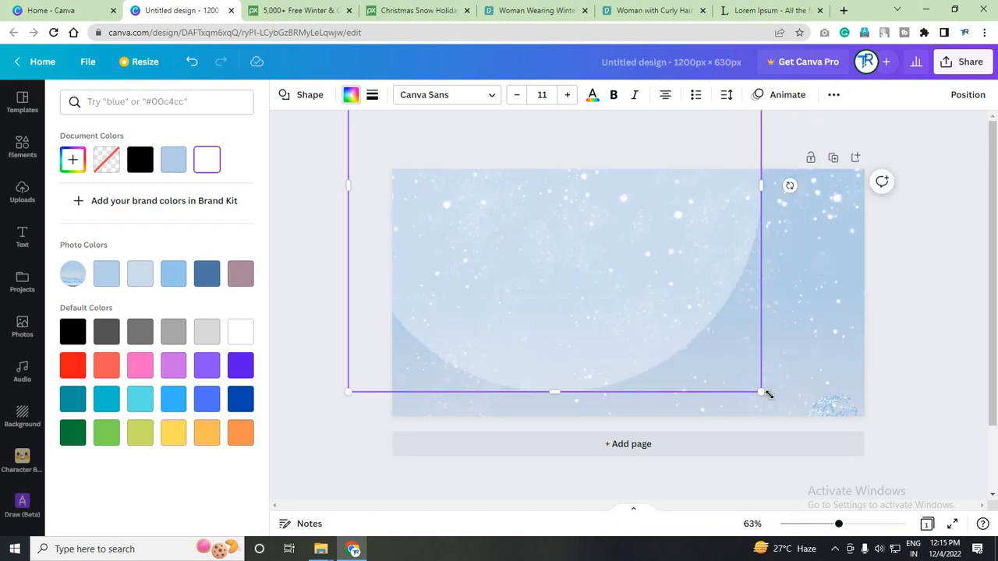
{"action": "left_click_drag", "start_coordinate": [789, 401], "coordinate": [854, 424]}
{"action": "left_click_drag", "start_coordinate": [771, 301], "coordinate": [768, 283]}
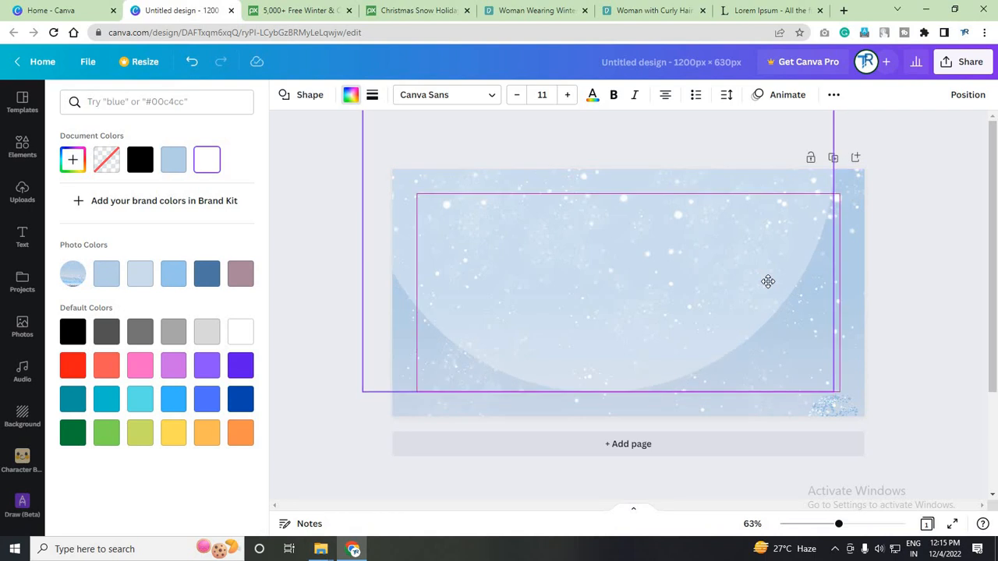
{"action": "left_click_drag", "start_coordinate": [768, 281], "coordinate": [764, 274]}
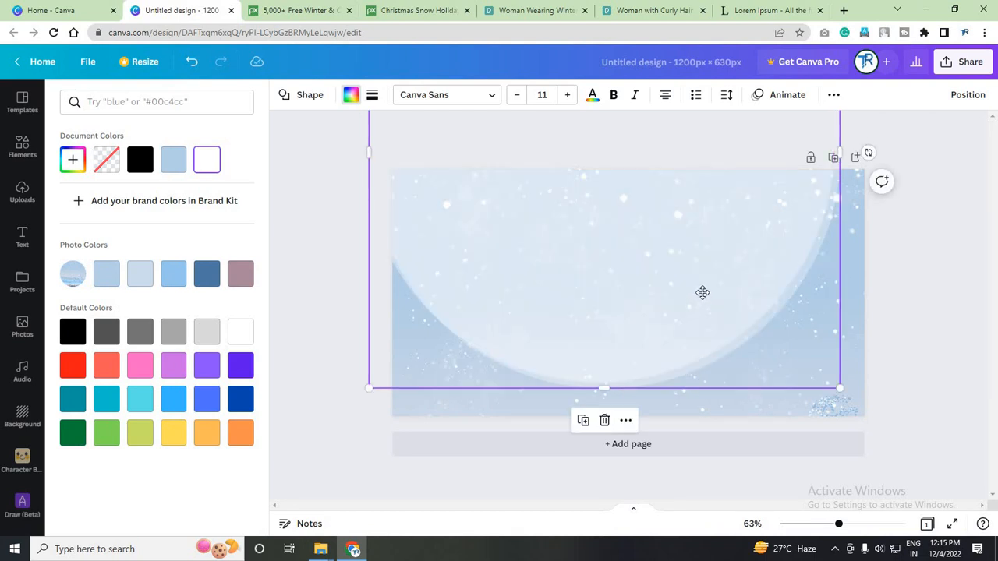
Step: Duplicate the translucent circle, shrink the copy and place it within the larger circle near the page's middle
{"action": "mouse_move", "coordinate": [702, 292]}
{"action": "left_mouse_down"}
{"action": "mouse_move", "coordinate": [704, 281]}
{"action": "mouse_move", "coordinate": [710, 304]}
{"action": "left_mouse_up"}
{"action": "left_click_drag", "start_coordinate": [867, 381], "coordinate": [751, 315]}
{"action": "left_click_drag", "start_coordinate": [628, 256], "coordinate": [659, 311]}
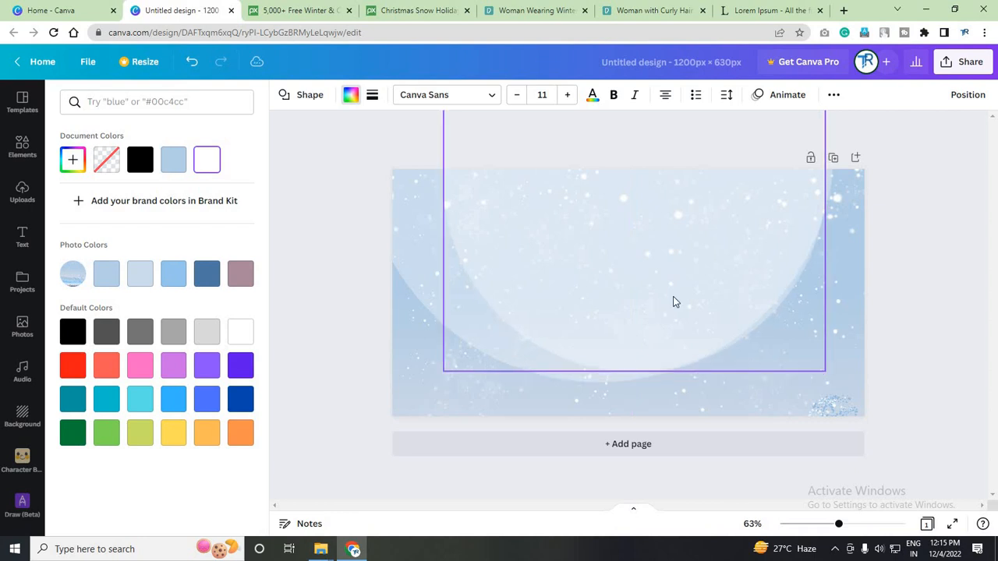
Step: Set the smaller circle's transparency to 72
{"action": "left_click", "coordinate": [833, 95]}
{"action": "left_click", "coordinate": [775, 125]}
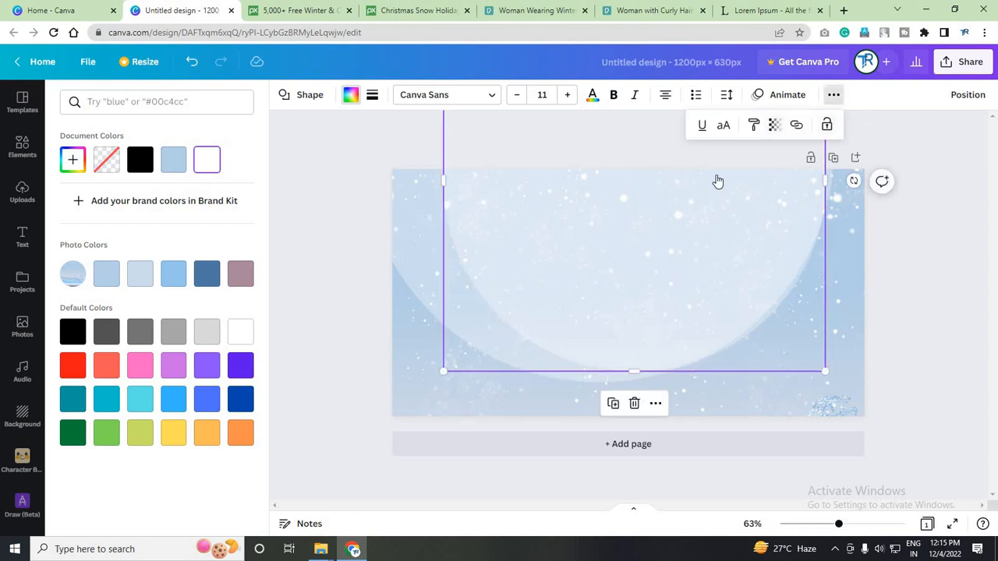
{"action": "left_click_drag", "start_coordinate": [691, 178], "coordinate": [737, 185]}
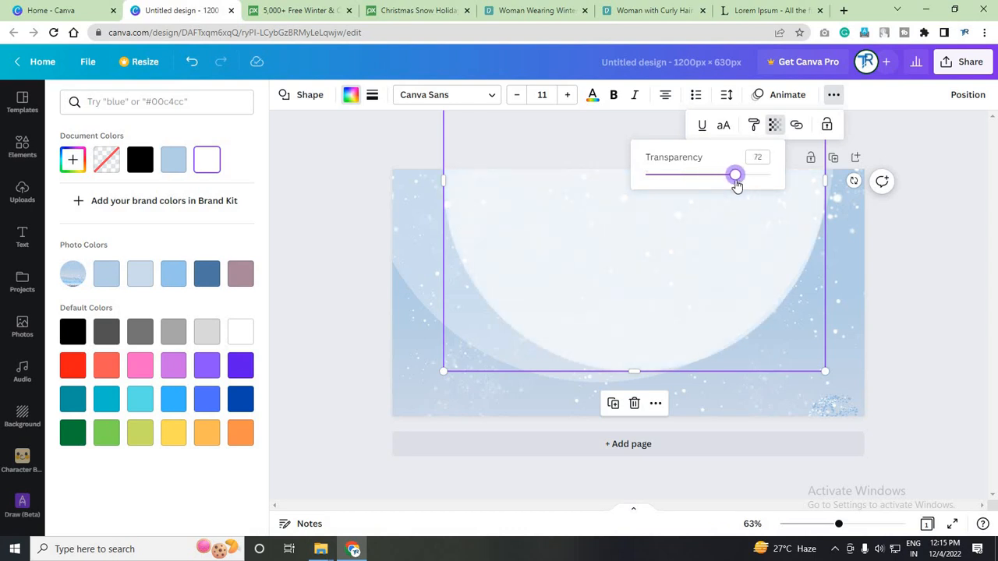
{"action": "left_click", "coordinate": [887, 277]}
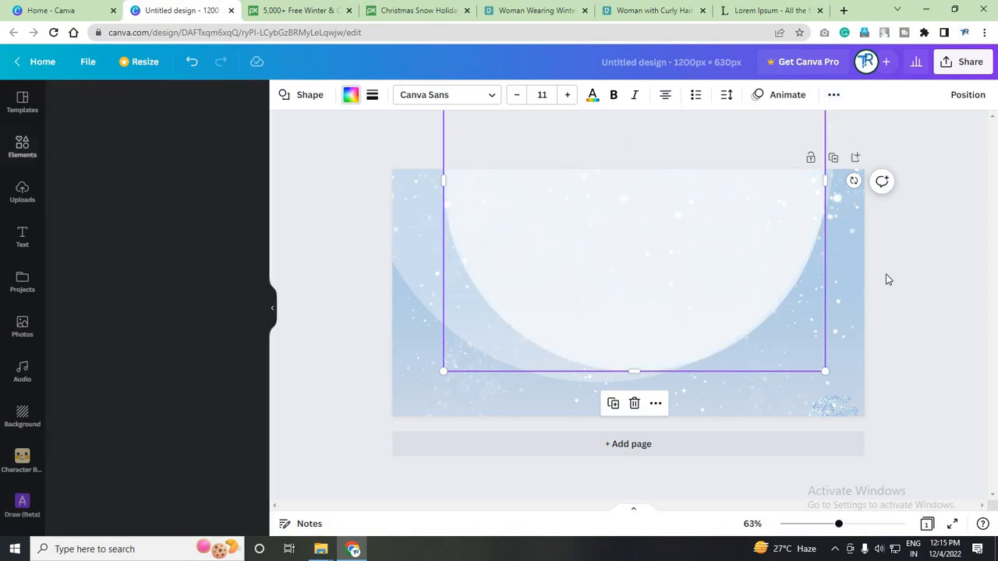
Step: Centre the smaller circle horizontally on the page and lower it slightly towards the larger circle's bottom edge
{"action": "left_click", "coordinate": [709, 264]}
{"action": "left_click_drag", "start_coordinate": [709, 263], "coordinate": [706, 261]}
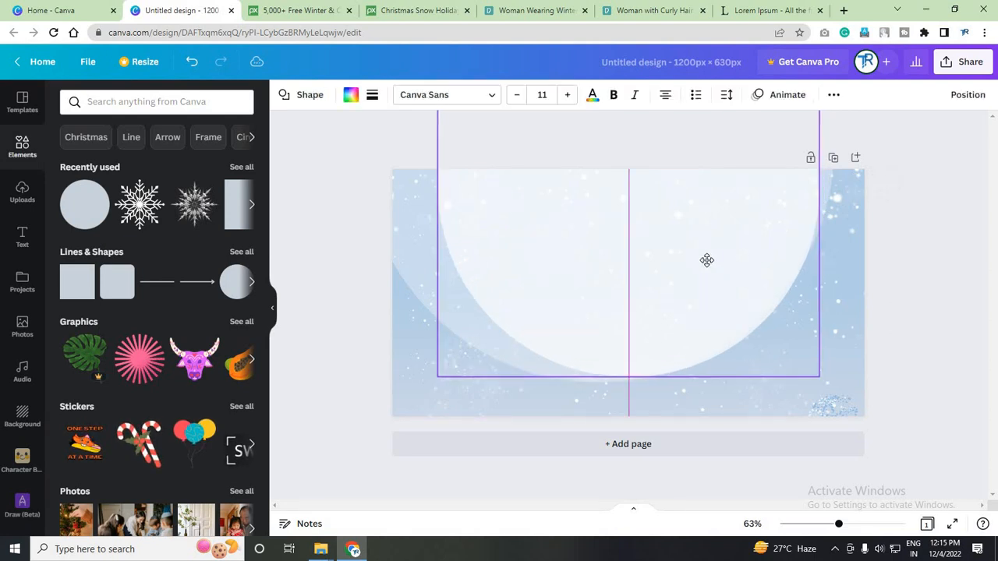
{"action": "left_click", "coordinate": [903, 283]}
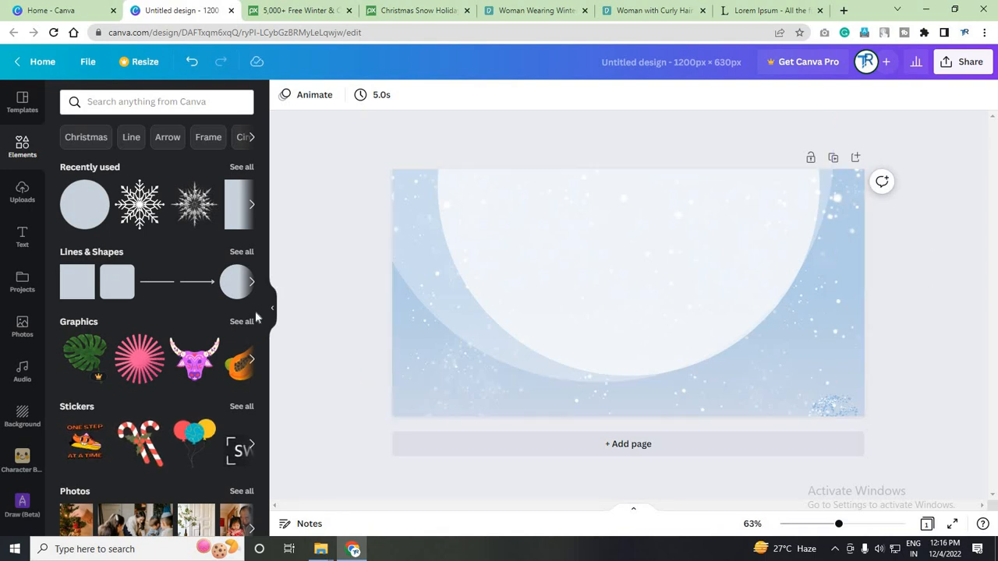
Step: Add a circle shape, enlarge it beyond the page height and place it overhanging the page's right edge
{"action": "left_click", "coordinate": [231, 294]}
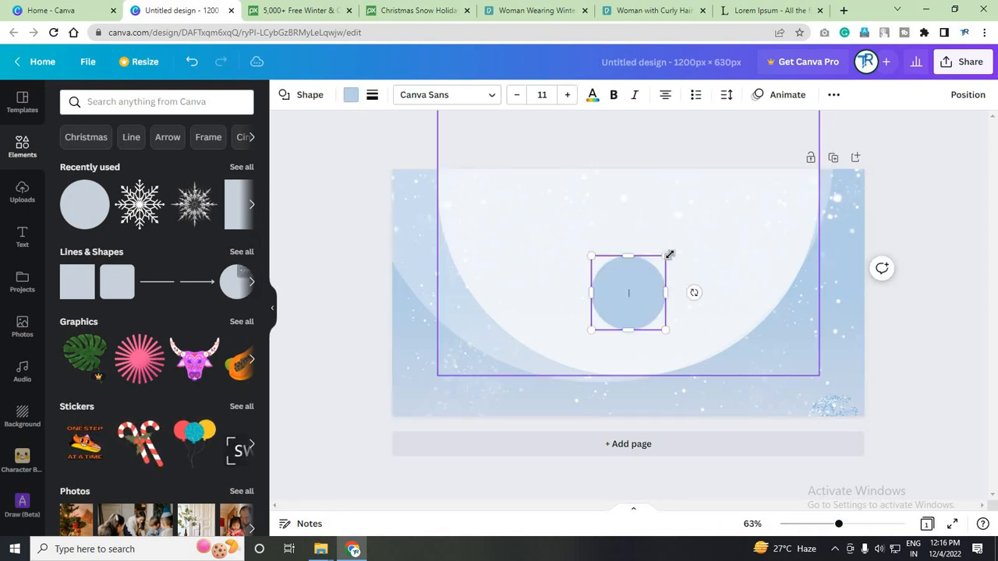
{"action": "left_click_drag", "start_coordinate": [665, 256], "coordinate": [956, 111]}
{"action": "left_click_drag", "start_coordinate": [746, 285], "coordinate": [834, 402]}
Step: Fill the right-hand circle with the dark blue photo colour and shift it slightly left, keeping it vertically centred
{"action": "left_click", "coordinate": [351, 95]}
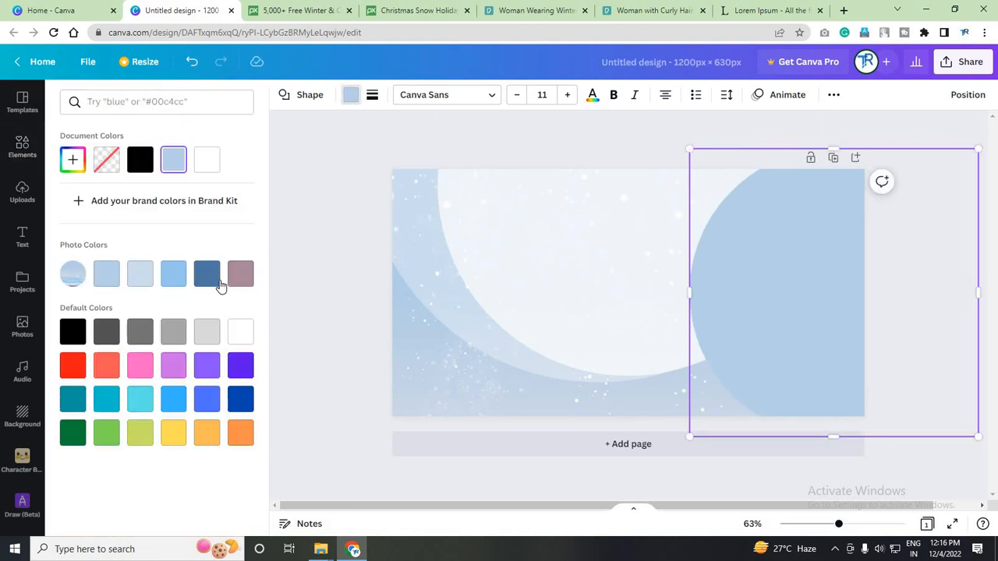
{"action": "left_click", "coordinate": [206, 274]}
{"action": "left_click", "coordinate": [308, 288]}
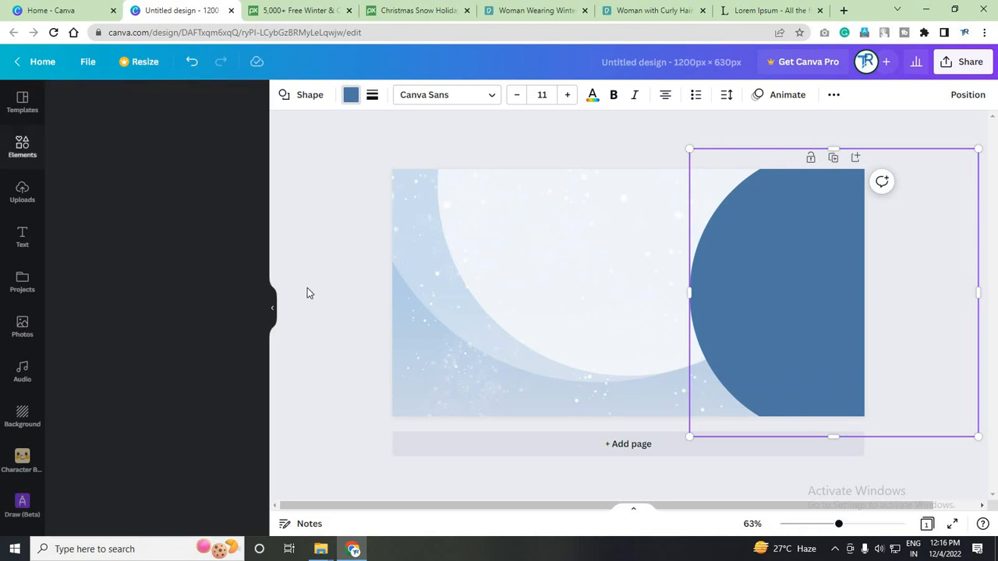
{"action": "left_click", "coordinate": [366, 291]}
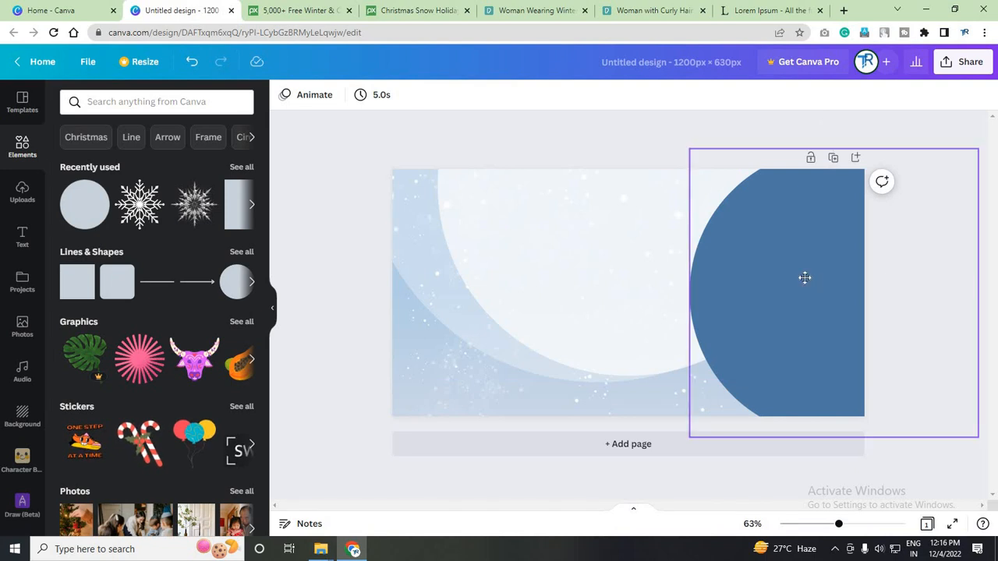
{"action": "left_click_drag", "start_coordinate": [802, 279], "coordinate": [787, 279]}
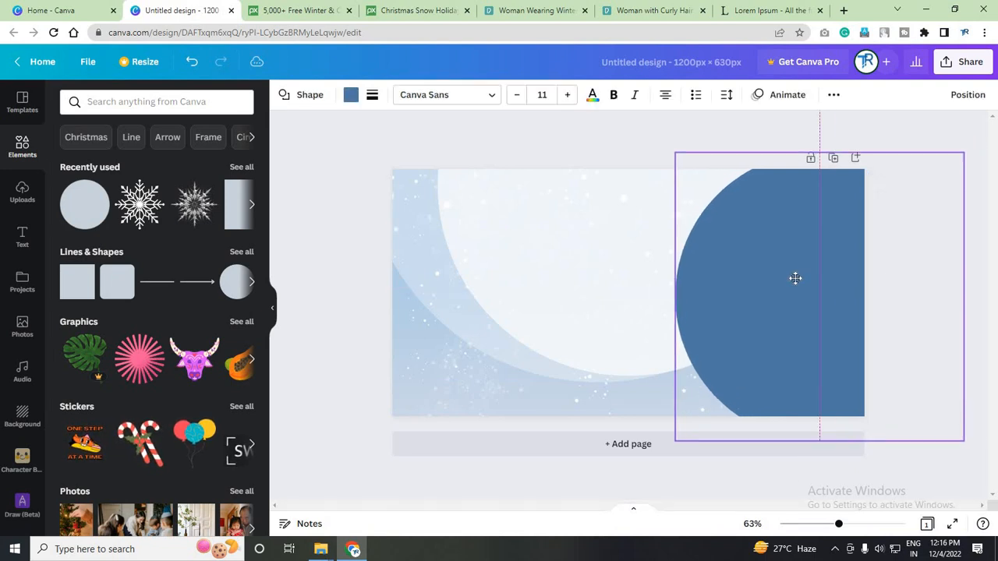
{"action": "left_click", "coordinate": [754, 262]}
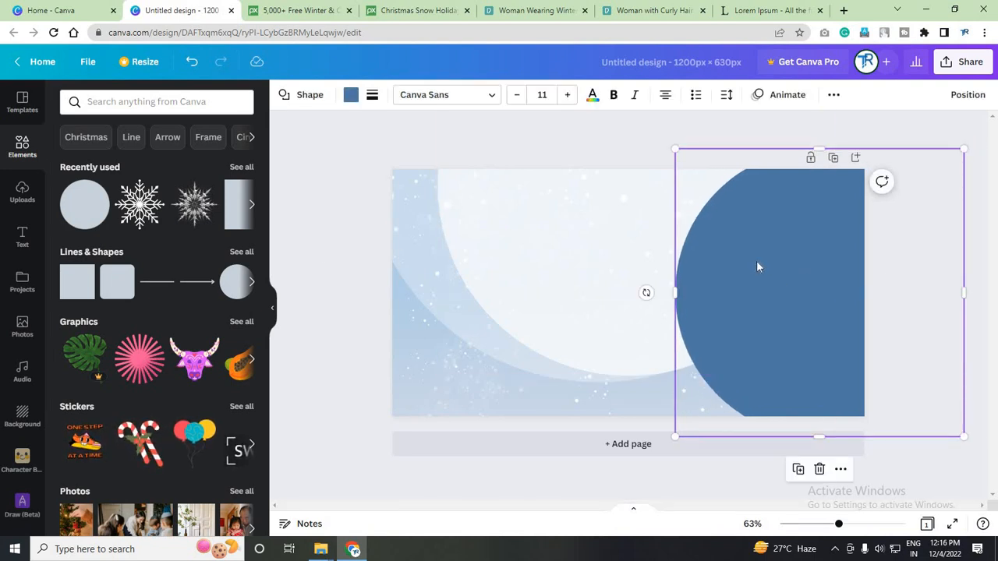
Step: Duplicate the dark blue circle, shrink the copy and place it inside the original against its left edge
{"action": "left_click_drag", "start_coordinate": [693, 268], "coordinate": [594, 280]}
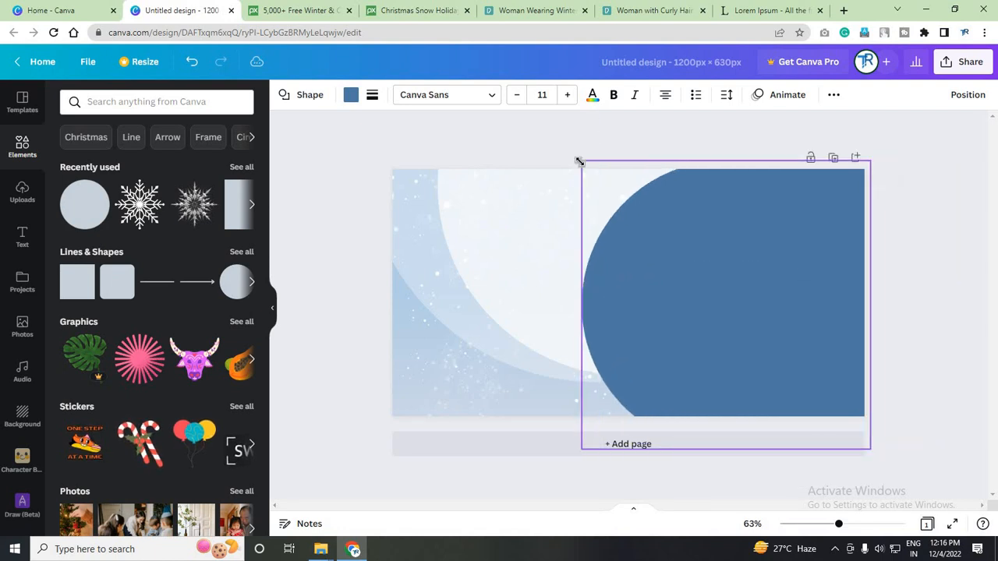
{"action": "left_click_drag", "start_coordinate": [578, 161], "coordinate": [763, 345]}
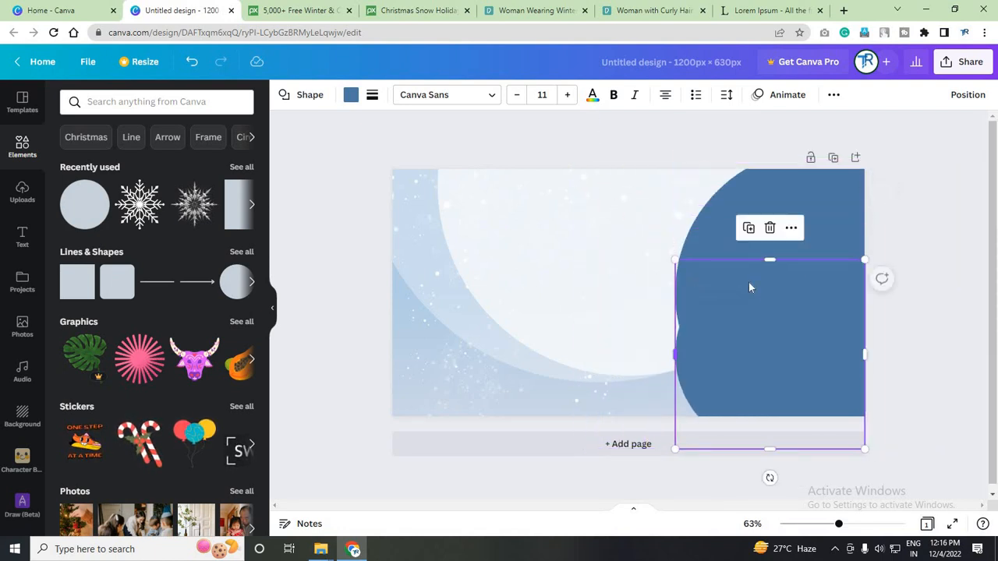
{"action": "left_click_drag", "start_coordinate": [751, 285], "coordinate": [751, 229]}
Step: Fill the smaller copy with the light blue photo colour, enlarge it slightly and centre it vertically against the dark circle's left edge
{"action": "left_click", "coordinate": [351, 95]}
{"action": "left_click", "coordinate": [175, 277]}
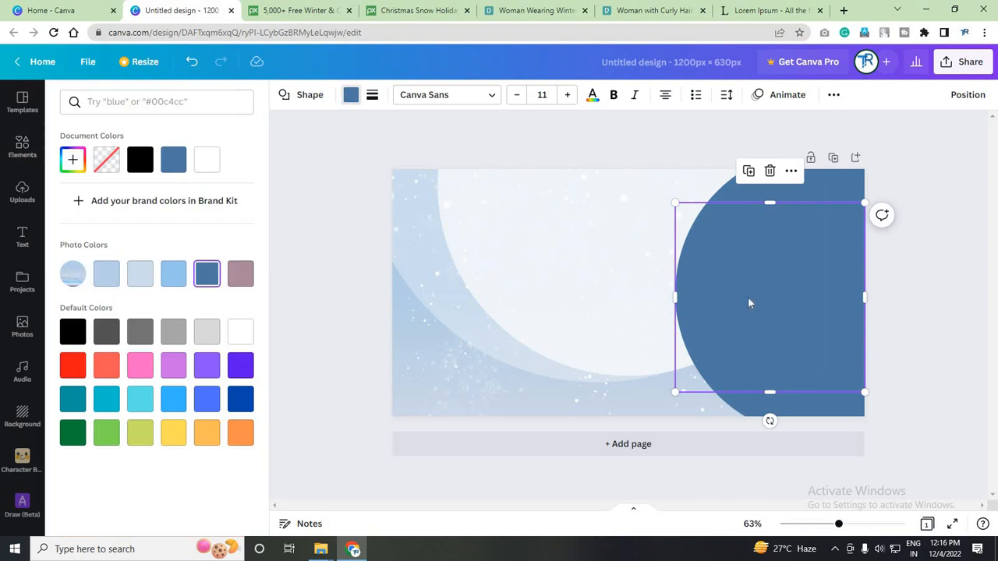
{"action": "left_click_drag", "start_coordinate": [748, 295], "coordinate": [748, 293]}
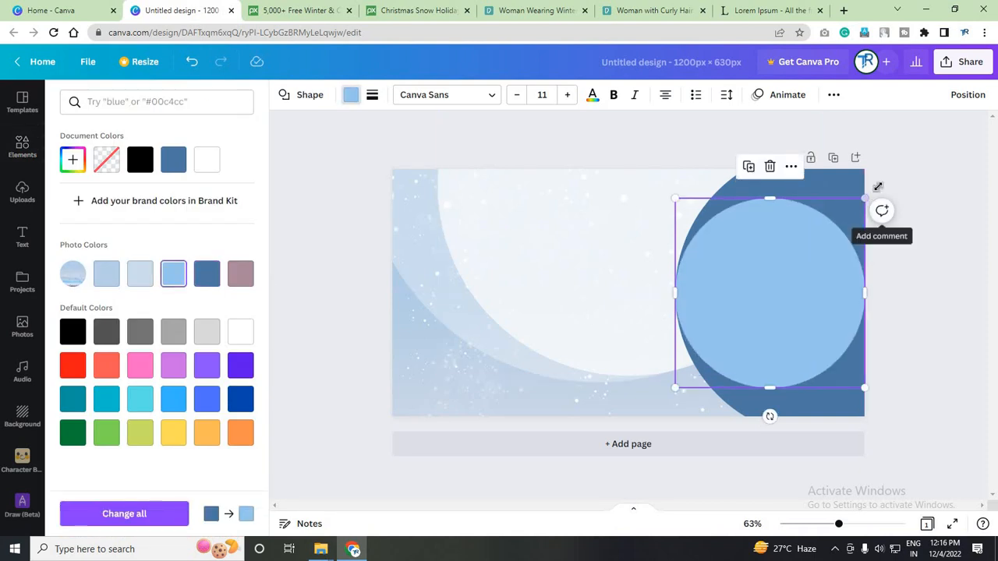
{"action": "left_click_drag", "start_coordinate": [879, 186], "coordinate": [891, 174]}
{"action": "left_click_drag", "start_coordinate": [804, 256], "coordinate": [807, 261]}
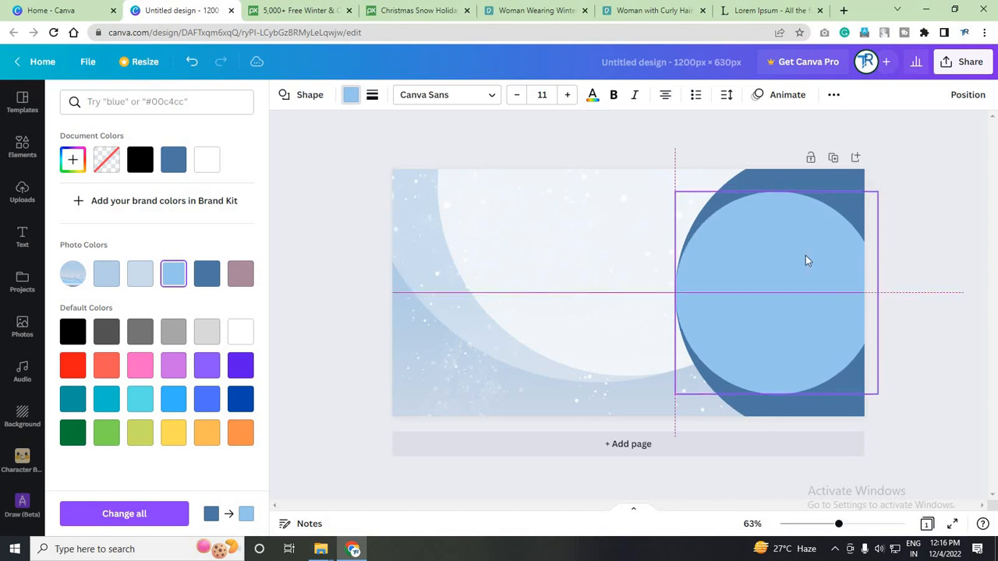
{"action": "left_click", "coordinate": [918, 364]}
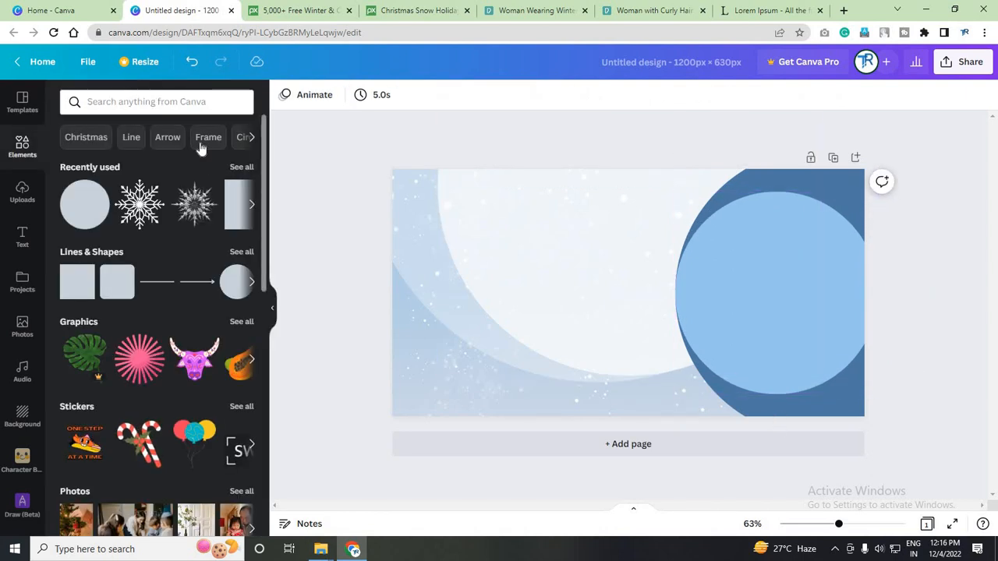
Step: Add a circular picture frame from the Frame results and size it to fit just inside the light blue circle
{"action": "left_click", "coordinate": [100, 239]}
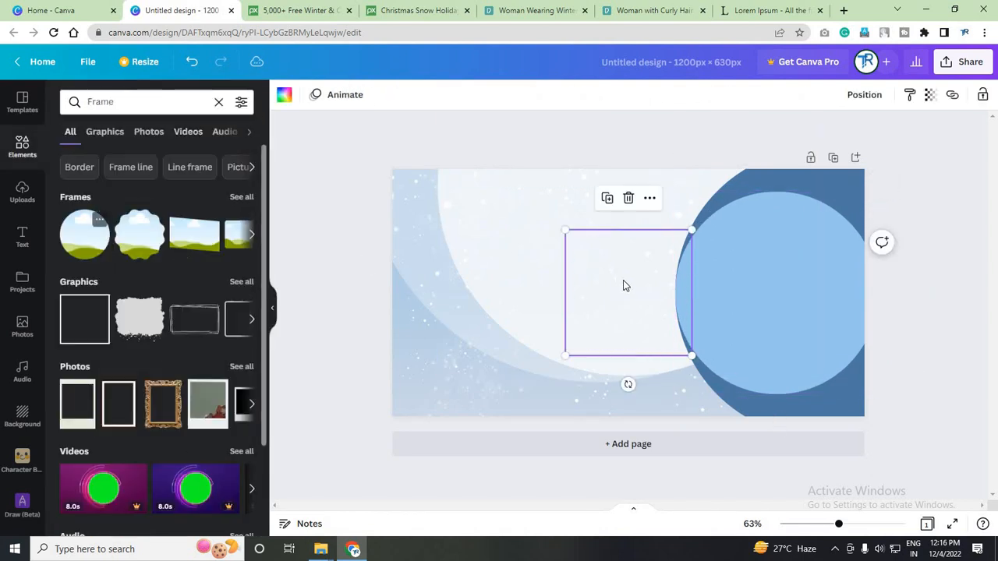
{"action": "left_click_drag", "start_coordinate": [672, 275], "coordinate": [782, 267]}
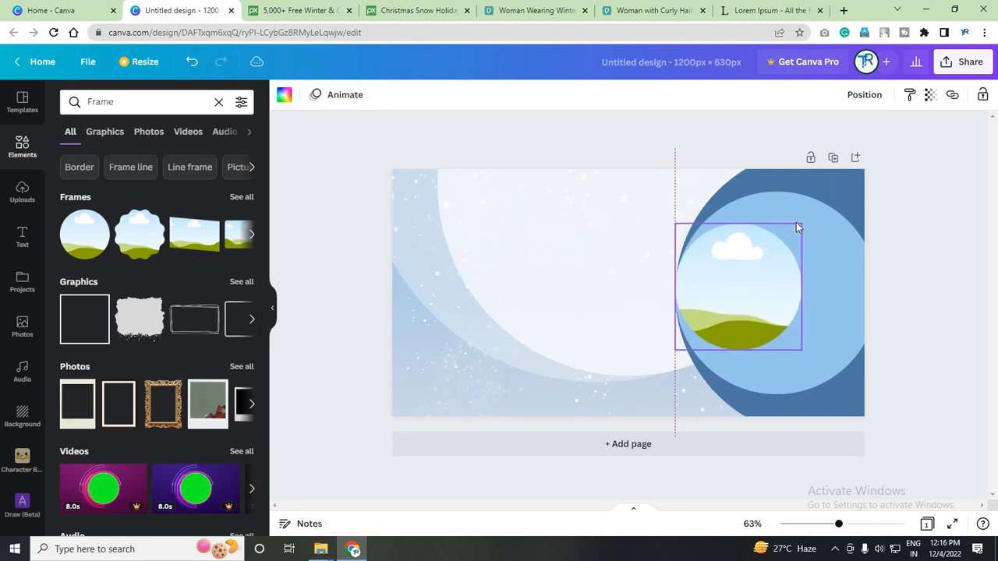
{"action": "left_click_drag", "start_coordinate": [801, 222], "coordinate": [871, 193]}
{"action": "left_click_drag", "start_coordinate": [795, 289], "coordinate": [800, 295]}
{"action": "left_click_drag", "start_coordinate": [864, 199], "coordinate": [858, 205]}
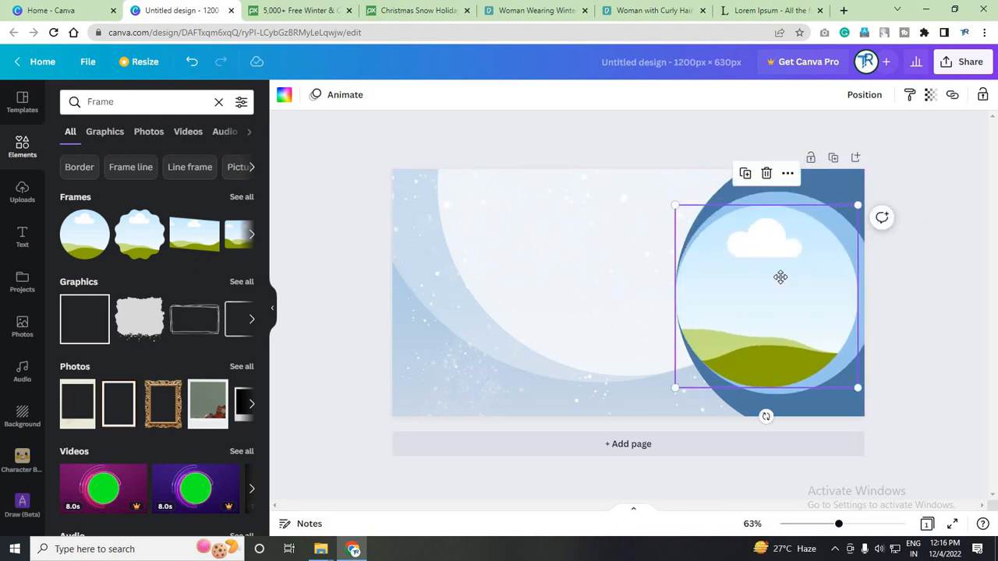
{"action": "left_click_drag", "start_coordinate": [784, 278], "coordinate": [784, 274]}
{"action": "left_click", "coordinate": [912, 329]}
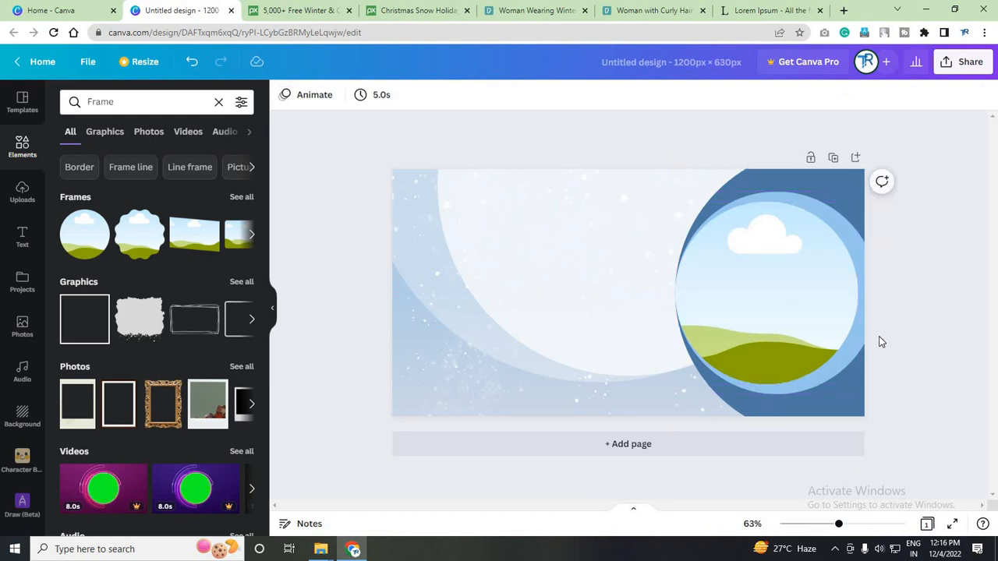
Step: Enlarge the larger translucent circle slightly and reposition it so its bottom edge sits just below the smaller one's
{"action": "left_click", "coordinate": [423, 277]}
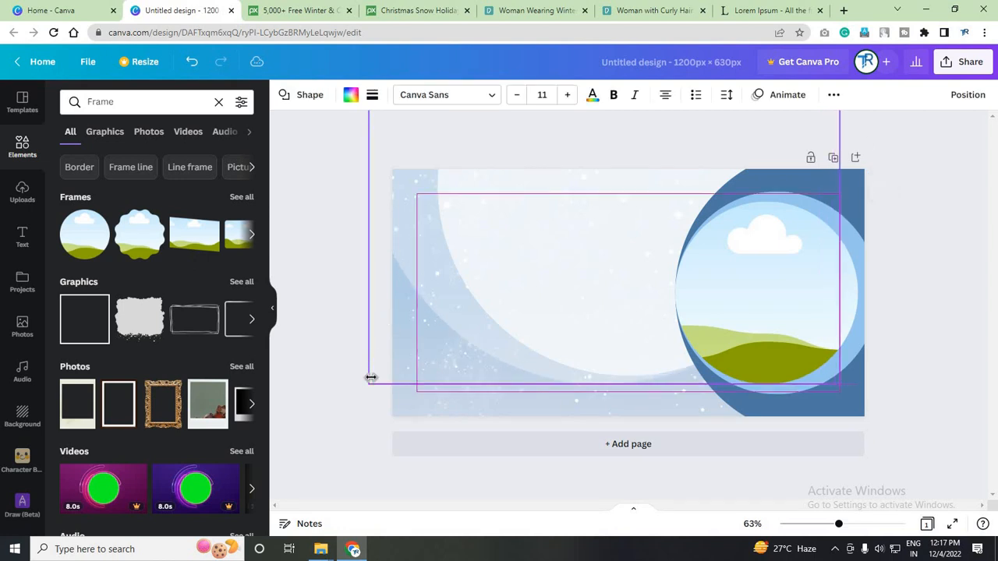
{"action": "left_click_drag", "start_coordinate": [371, 377], "coordinate": [347, 406]}
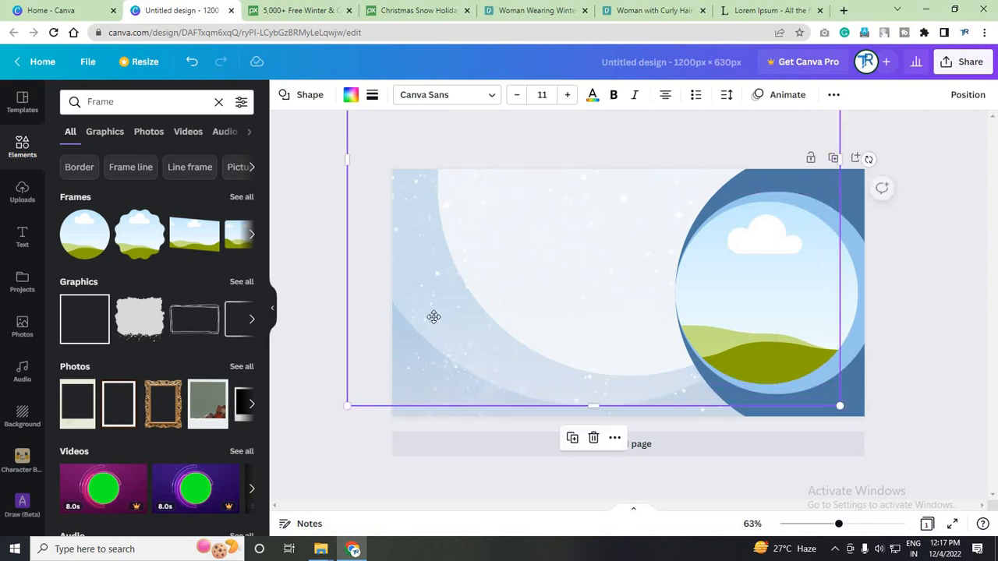
{"action": "left_click_drag", "start_coordinate": [440, 334], "coordinate": [435, 318]}
{"action": "key", "text": "ctrl+z"}
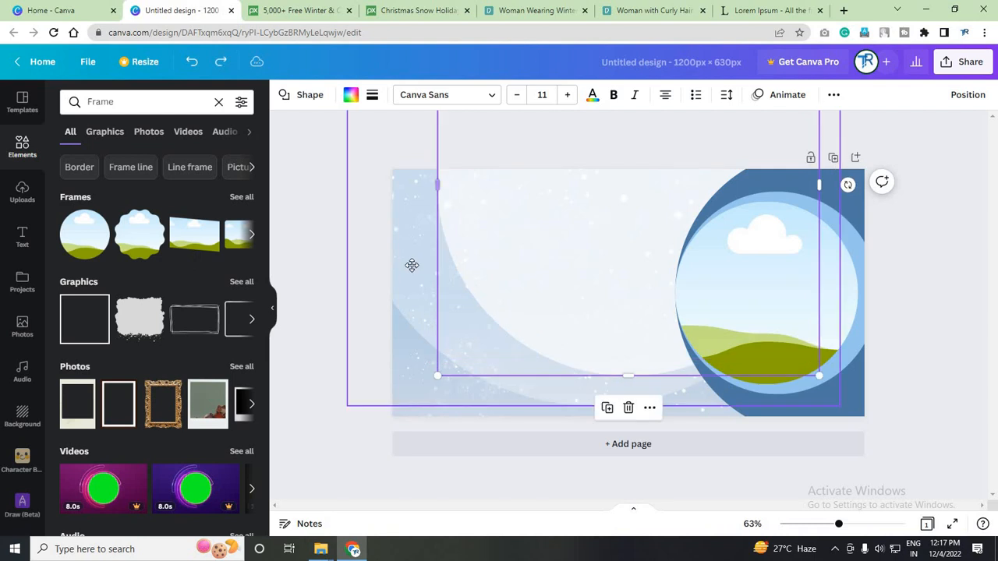
{"action": "left_click_drag", "start_coordinate": [412, 265], "coordinate": [419, 261]}
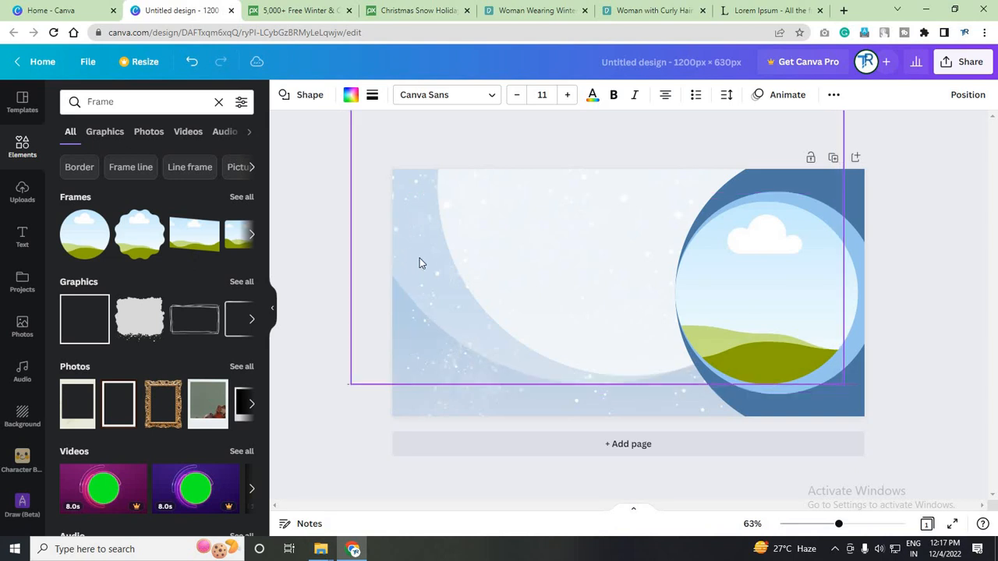
Step: Lock both large translucent circles in place together
{"action": "left_click", "coordinate": [532, 228], "text": "shift"}
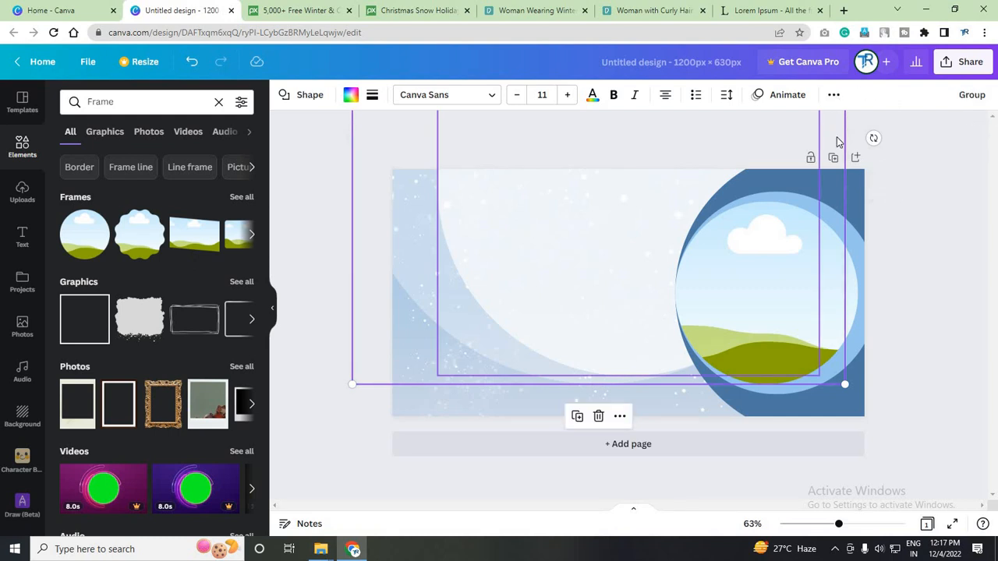
{"action": "left_click", "coordinate": [833, 95]}
{"action": "left_click", "coordinate": [827, 125]}
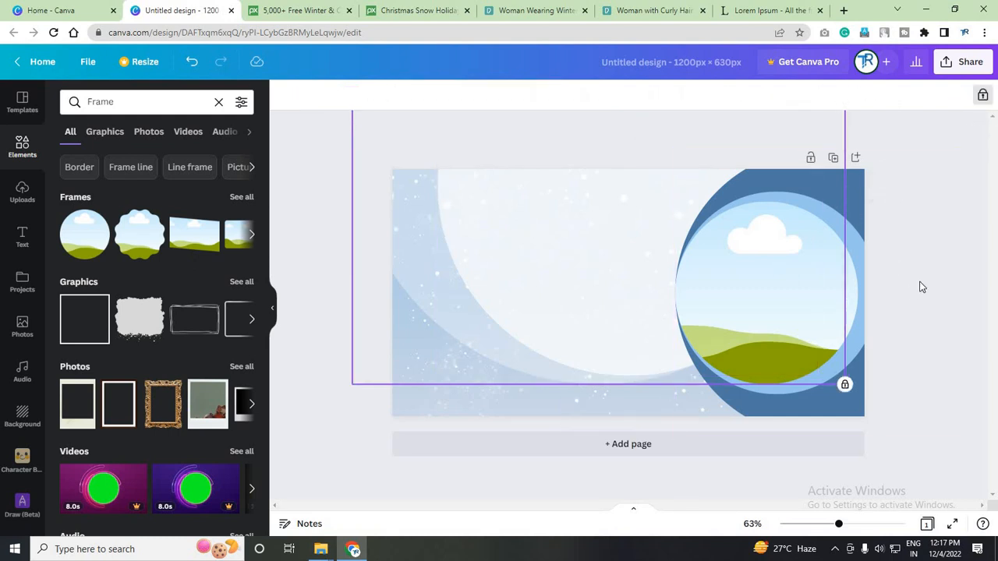
{"action": "left_click", "coordinate": [931, 313]}
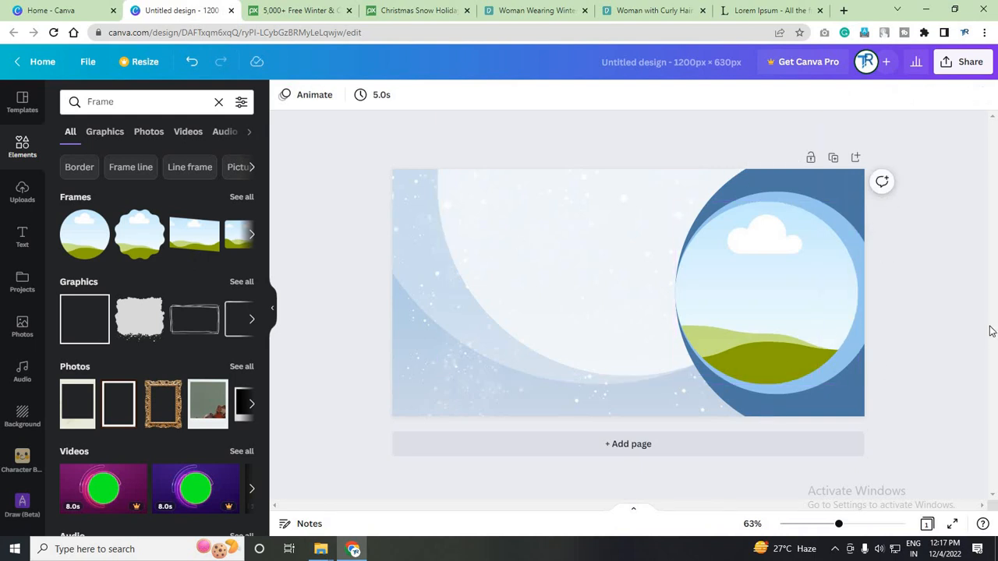
{"action": "left_click", "coordinate": [836, 399]}
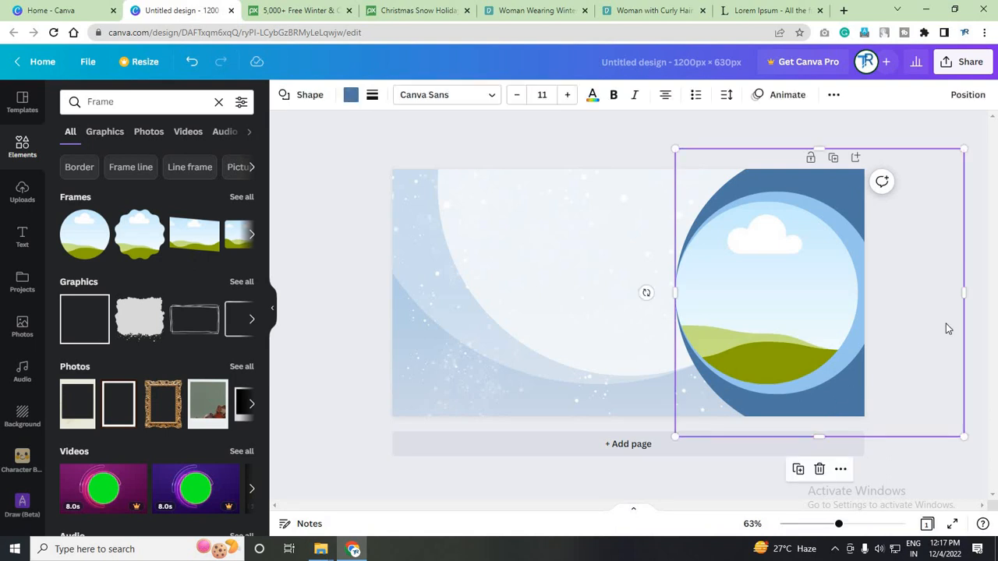
{"action": "key", "text": "Escape"}
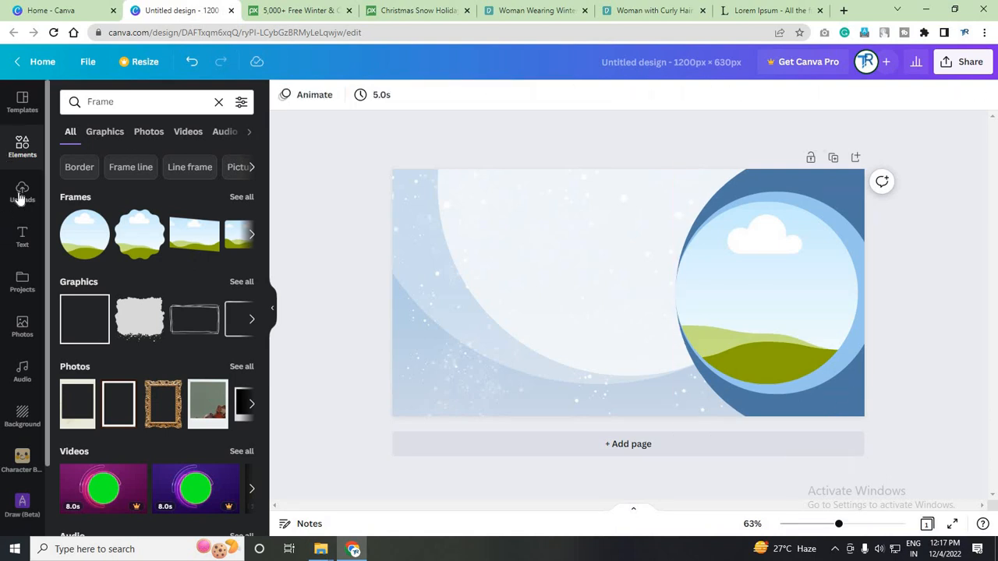
Step: Fill the circular frame with the uploaded photo of the woman in the snow
{"action": "left_click", "coordinate": [21, 192]}
{"action": "left_click", "coordinate": [138, 254]}
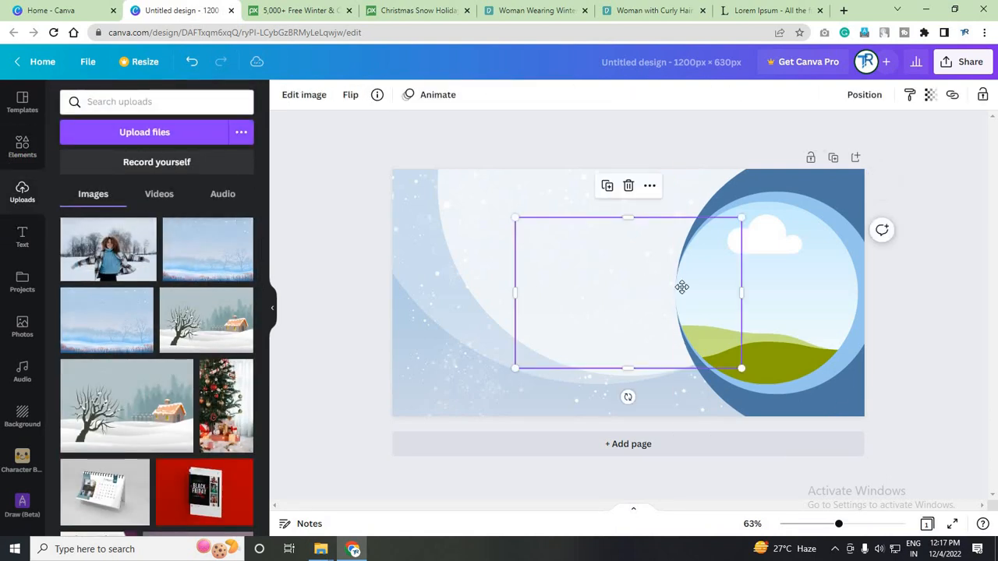
{"action": "left_click_drag", "start_coordinate": [702, 294], "coordinate": [809, 309]}
Step: Enlarge the photo within its circular frame and reposition it so the woman is centred
{"action": "double_click", "coordinate": [810, 310]}
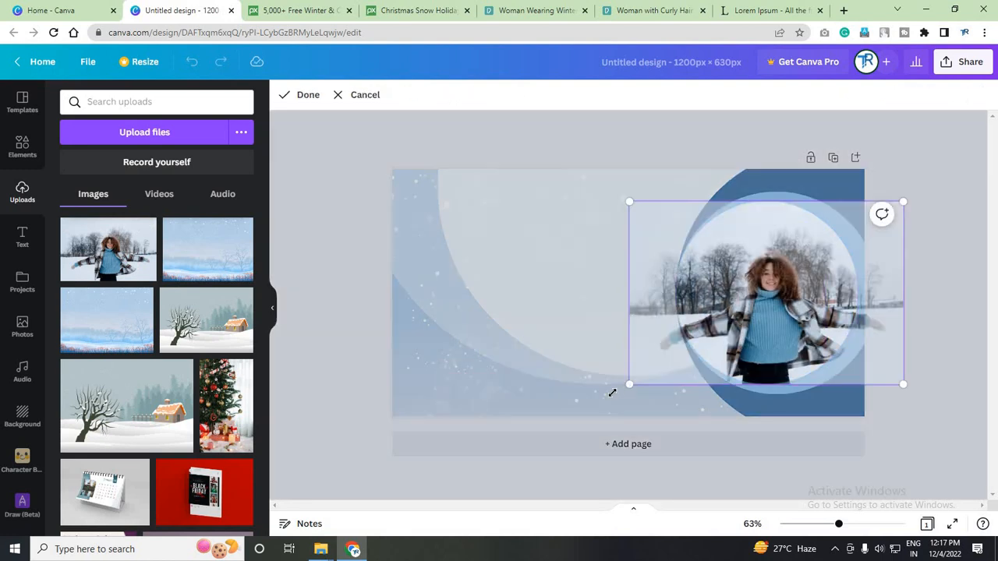
{"action": "left_click_drag", "start_coordinate": [612, 393], "coordinate": [617, 392]}
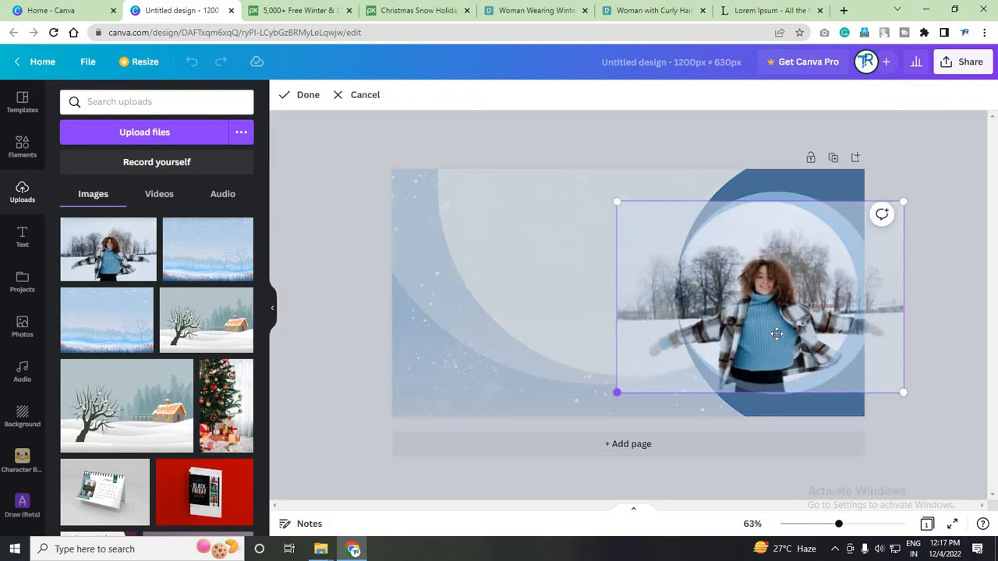
{"action": "left_click_drag", "start_coordinate": [776, 332], "coordinate": [781, 328]}
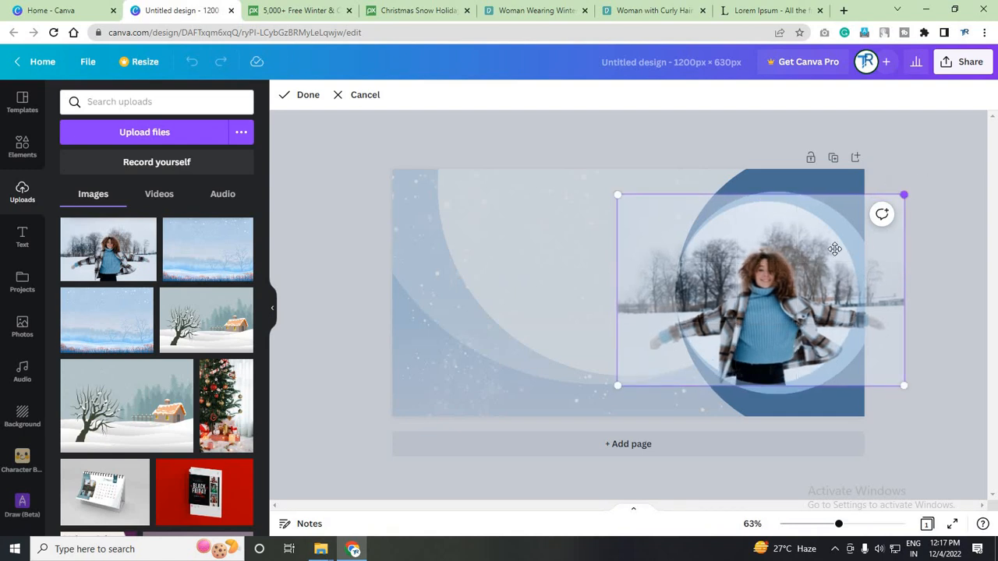
{"action": "left_click_drag", "start_coordinate": [904, 194], "coordinate": [920, 184]}
{"action": "left_click_drag", "start_coordinate": [791, 287], "coordinate": [785, 288]}
{"action": "left_click", "coordinate": [938, 363]}
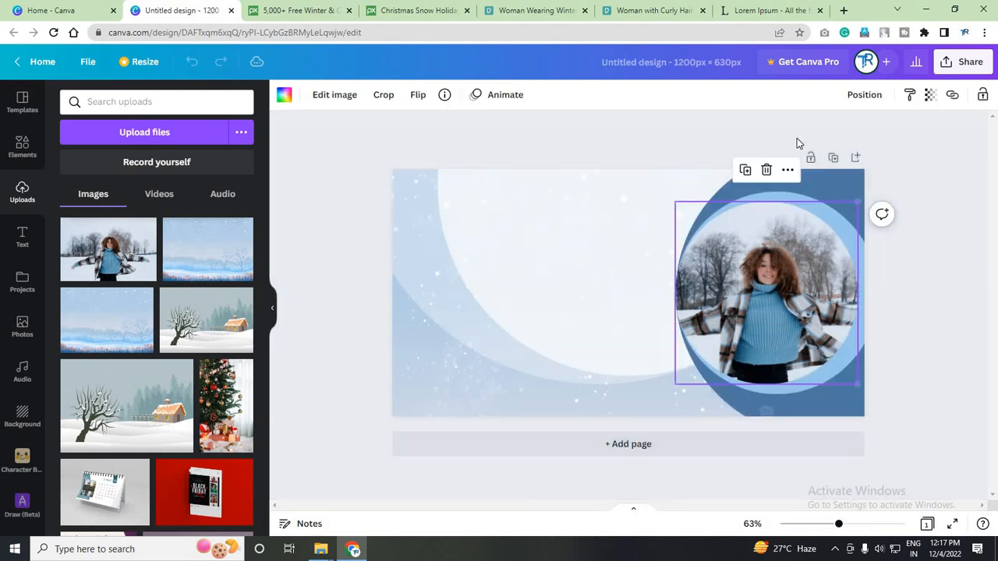
Step: Add the text "Winter", enlarge it to size 54.9 and place it in the page's upper-left area
{"action": "left_click", "coordinate": [385, 218]}
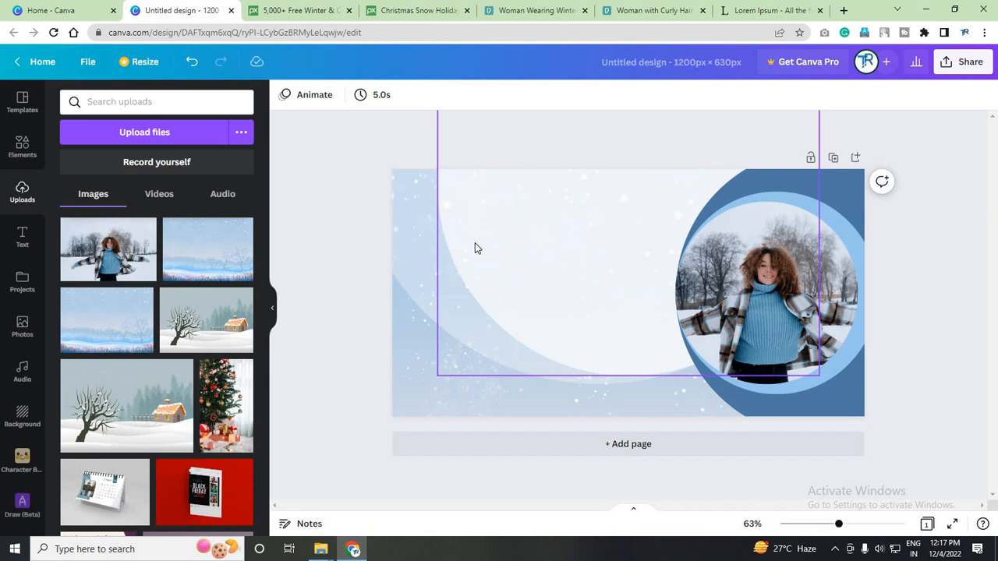
{"action": "key", "text": "t"}
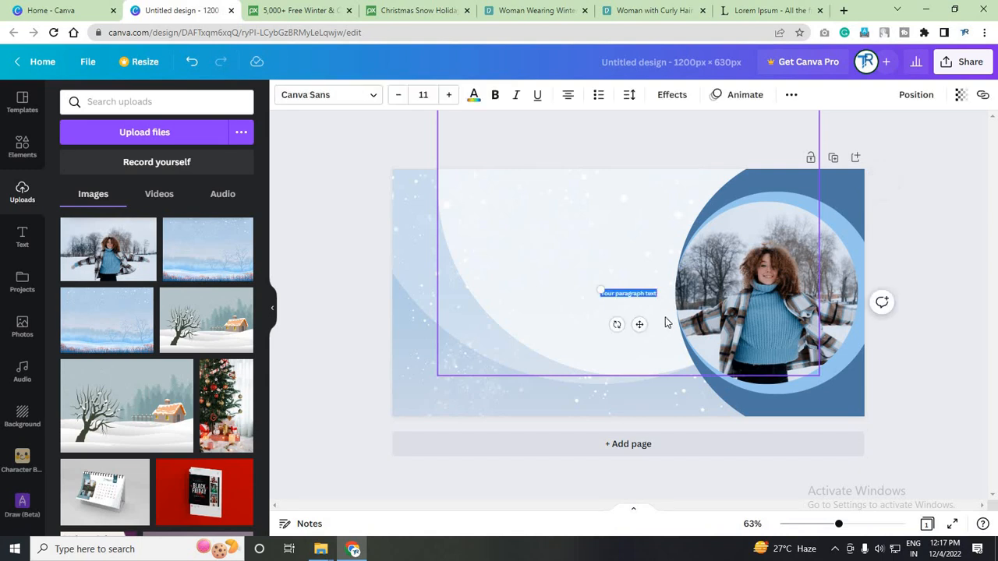
{"action": "key", "text": "BackSpace"}
{"action": "left_click_drag", "start_coordinate": [638, 290], "coordinate": [688, 257]}
{"action": "left_click_drag", "start_coordinate": [665, 327], "coordinate": [467, 220]}
{"action": "left_click", "coordinate": [391, 241]}
{"action": "mouse_move", "coordinate": [491, 260]}
{"action": "left_mouse_down"}
{"action": "mouse_move", "coordinate": [497, 247]}
{"action": "mouse_move", "coordinate": [507, 269]}
{"action": "left_mouse_up"}
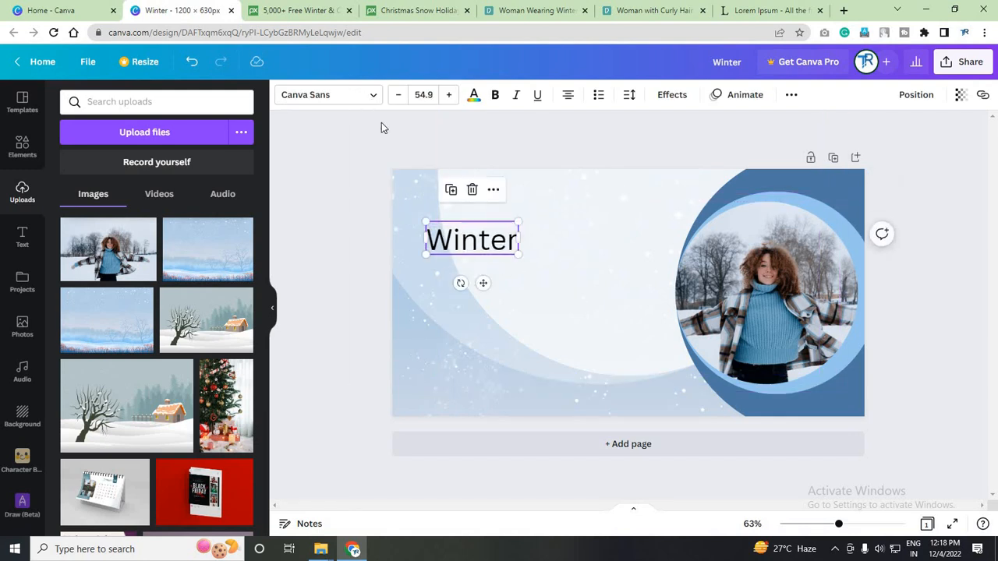
Step: Find a handwriting font for the "Winter" heading and apply Brittany
{"action": "left_click", "coordinate": [371, 100]}
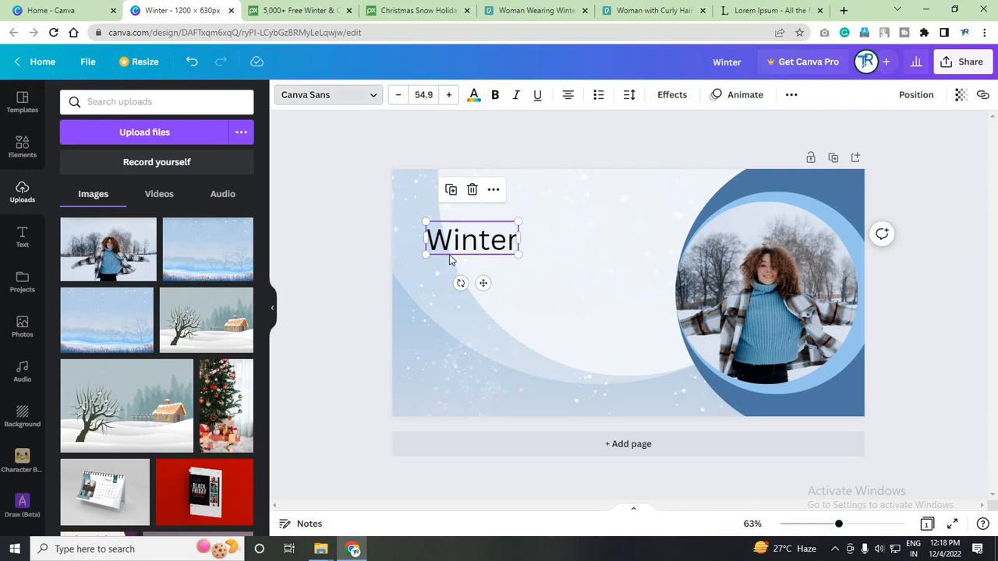
{"action": "left_click", "coordinate": [154, 109]}
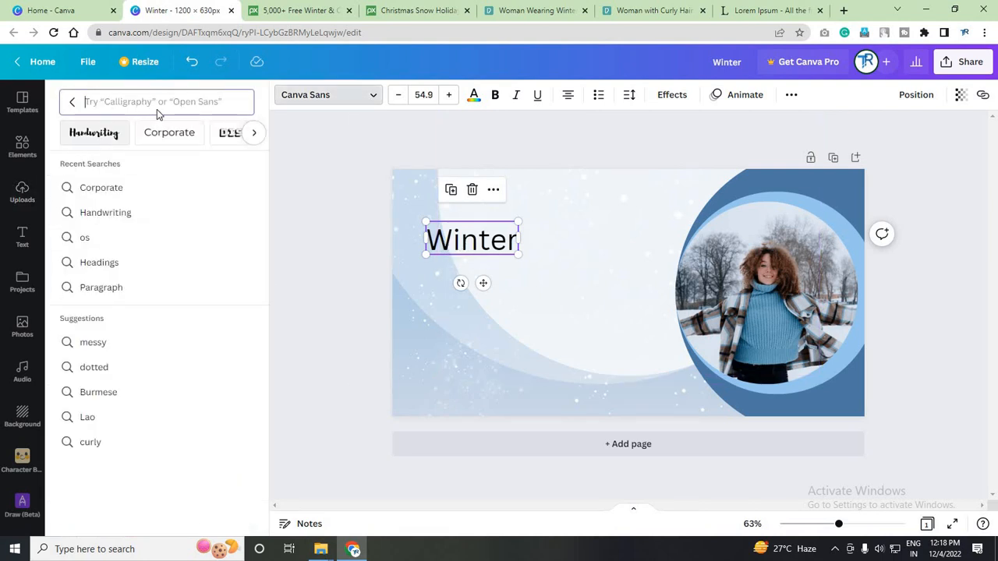
{"action": "type", "text": "Handwriting"}
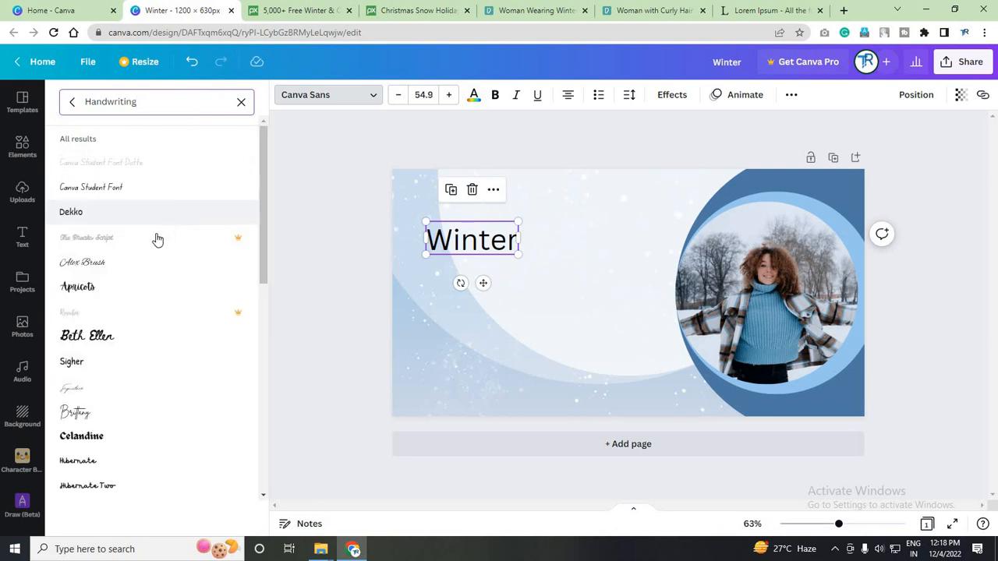
{"action": "left_click", "coordinate": [108, 420]}
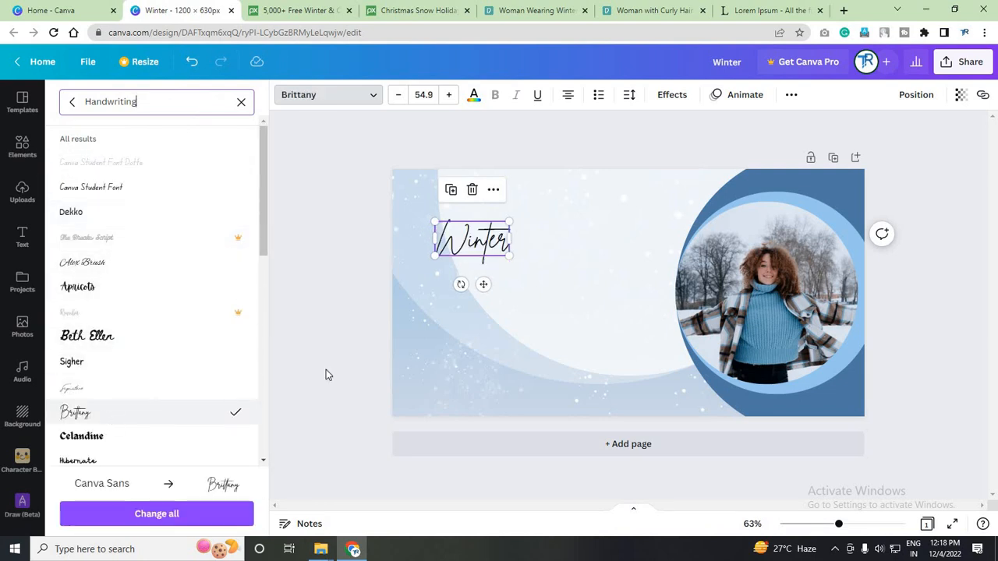
Step: Recolour the "Winter" heading with the document's dark blue and move it slightly up towards the page's upper-left corner
{"action": "left_click", "coordinate": [473, 95]}
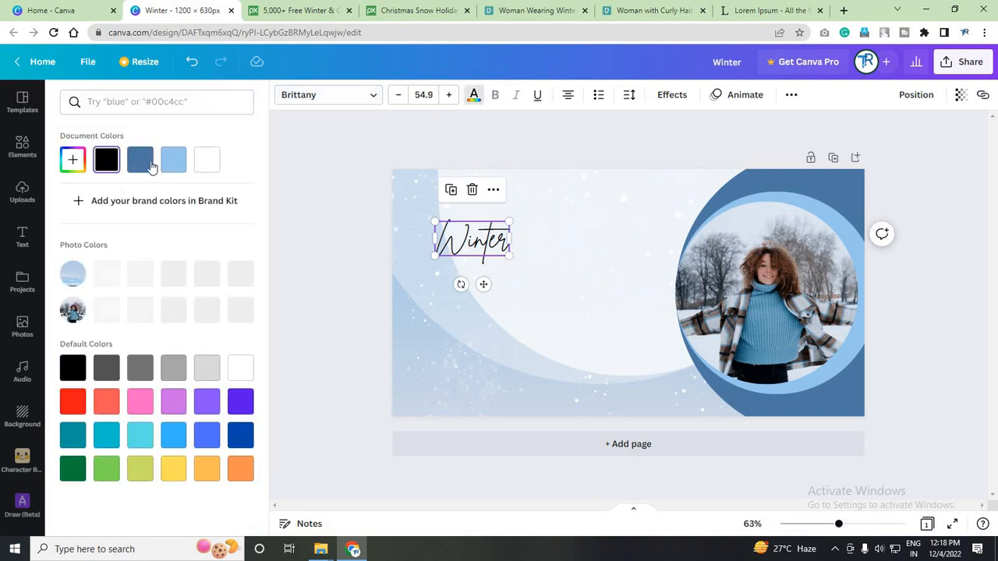
{"action": "left_click", "coordinate": [141, 159]}
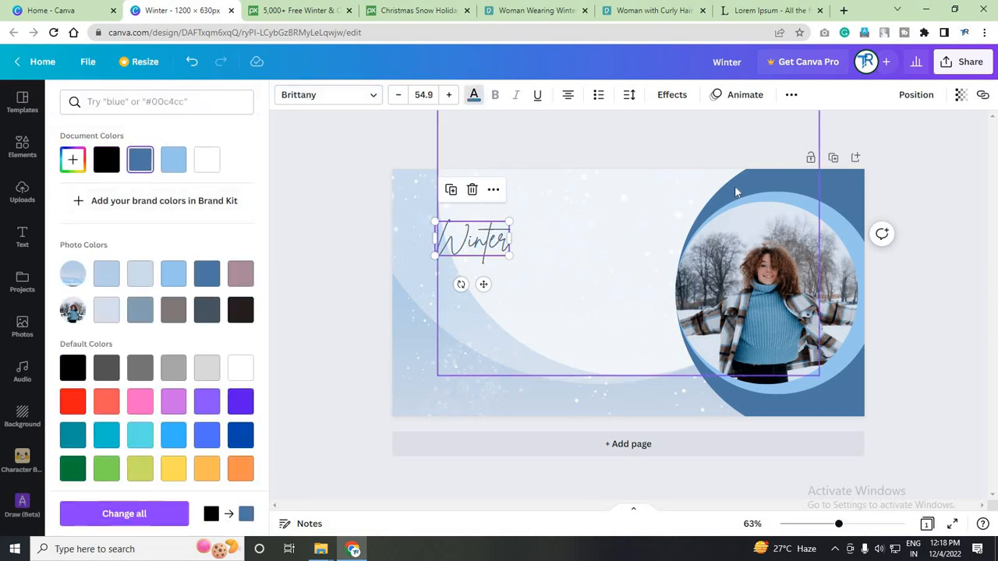
{"action": "left_click_drag", "start_coordinate": [496, 250], "coordinate": [486, 225]}
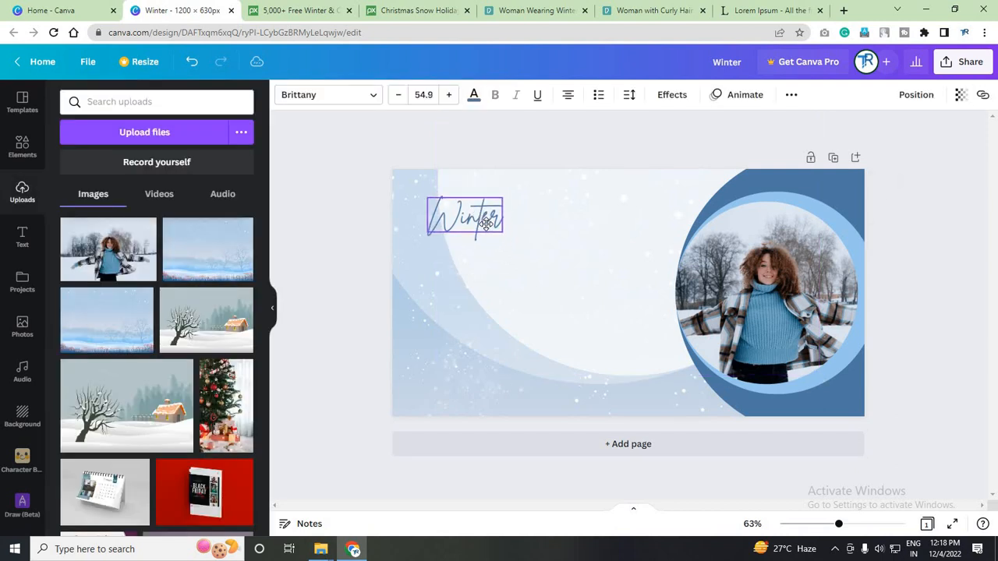
{"action": "left_click", "coordinate": [379, 284]}
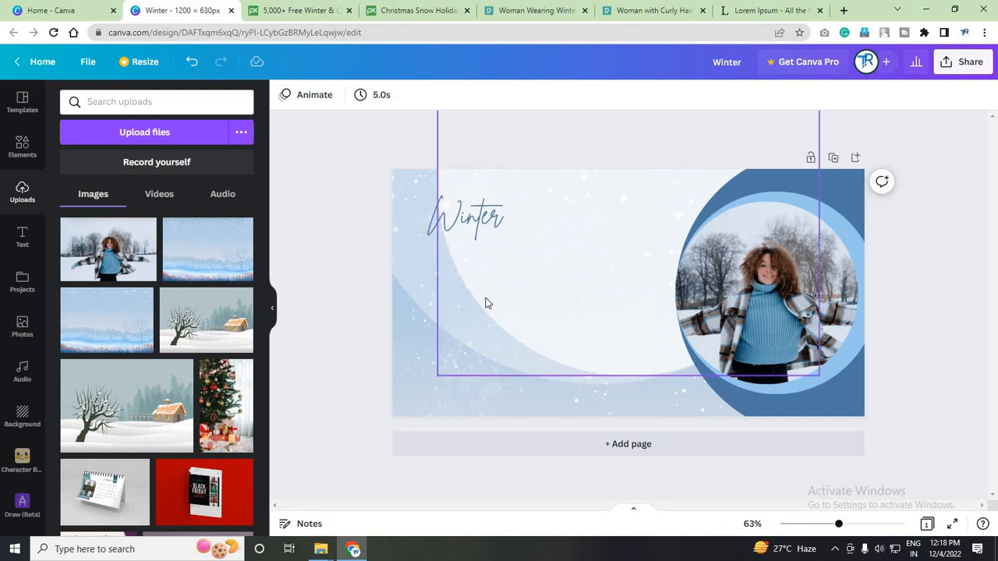
Step: Add the text "Big sale" under the "Winter" heading, enlarge it to size 110 and align it left
{"action": "key", "text": "t"}
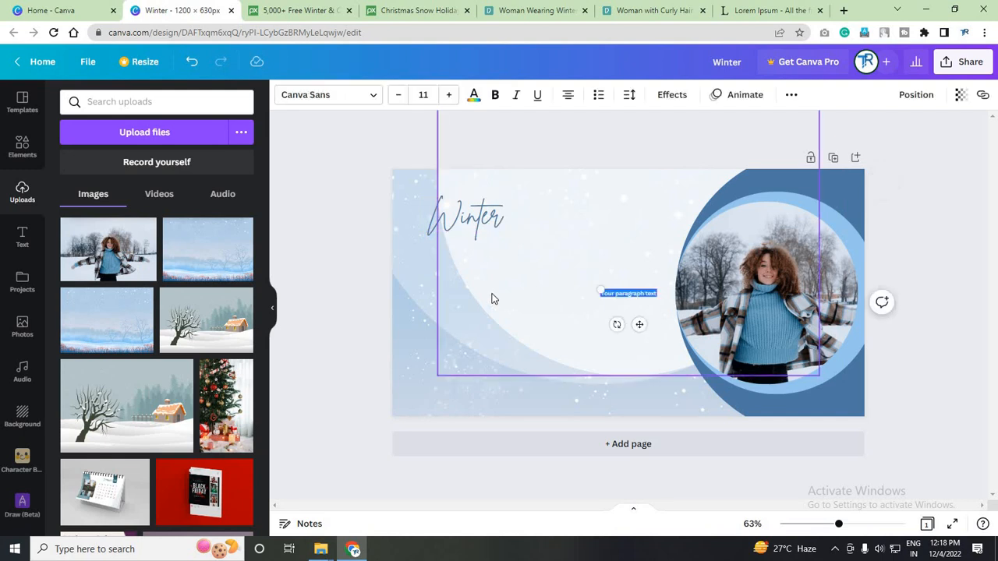
{"action": "key", "text": "BackSpace"}
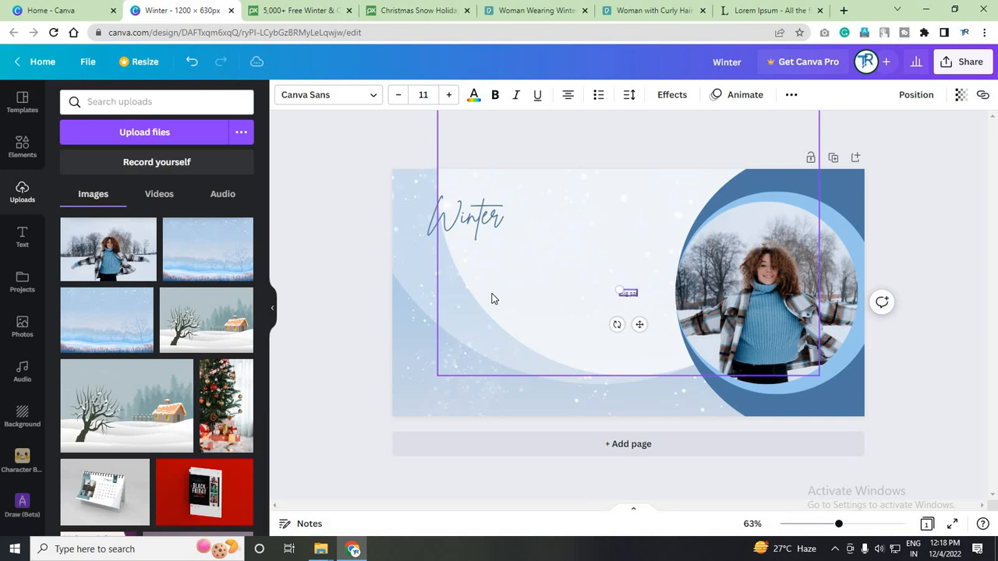
{"action": "key", "text": "ctrl+a"}
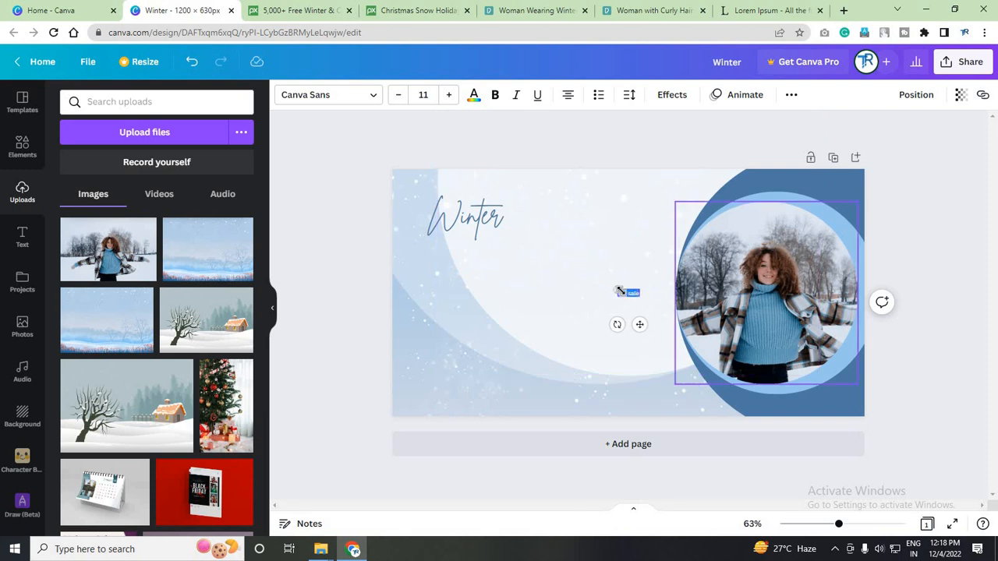
{"action": "left_click_drag", "start_coordinate": [618, 290], "coordinate": [424, 219]}
{"action": "left_click", "coordinate": [568, 96]}
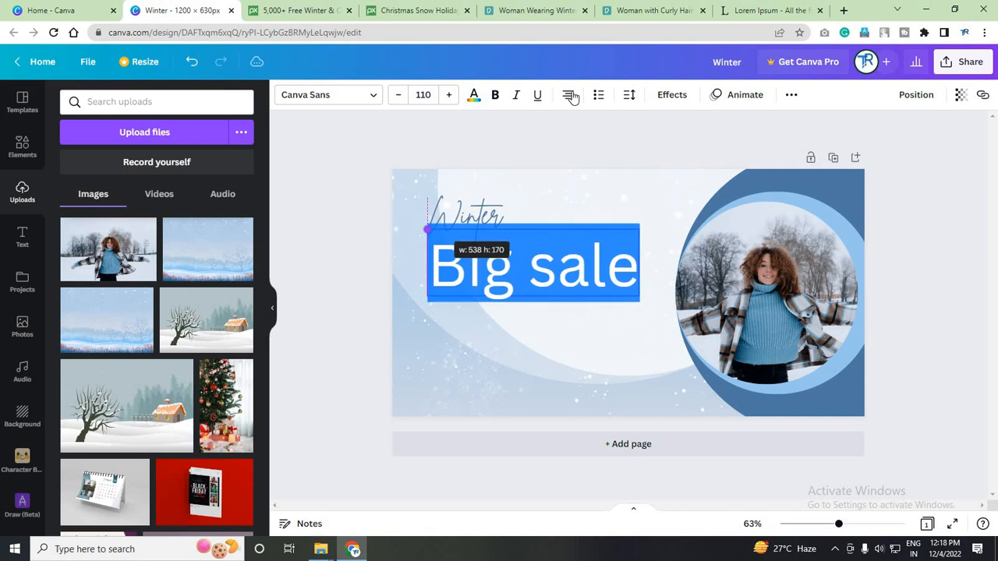
{"action": "left_click", "coordinate": [415, 202]}
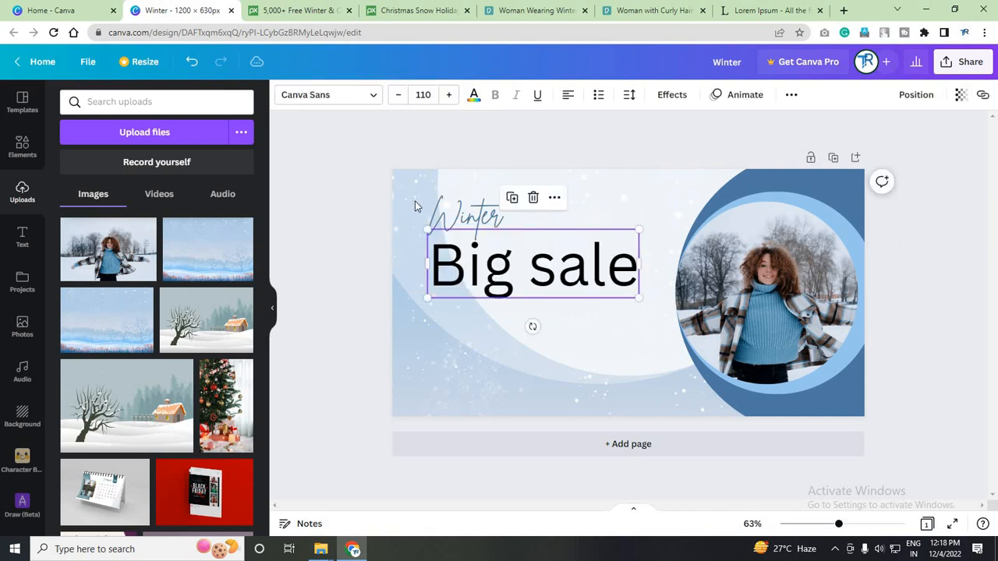
Step: Move the "Big sale" text further below "Winter" and colour it with the document's dark blue
{"action": "left_click_drag", "start_coordinate": [491, 267], "coordinate": [482, 291]}
{"action": "left_click", "coordinate": [508, 312]}
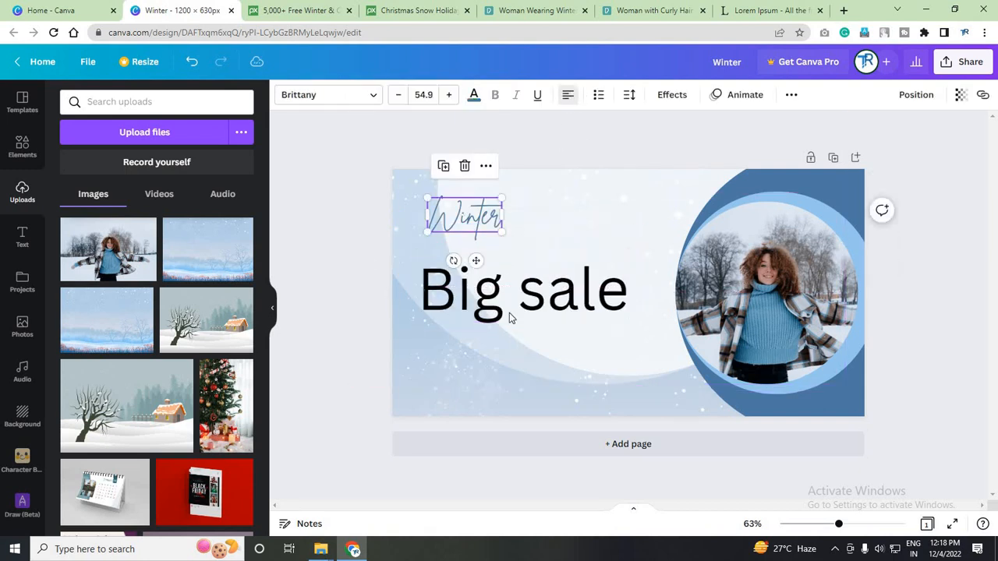
{"action": "left_click", "coordinate": [473, 95]}
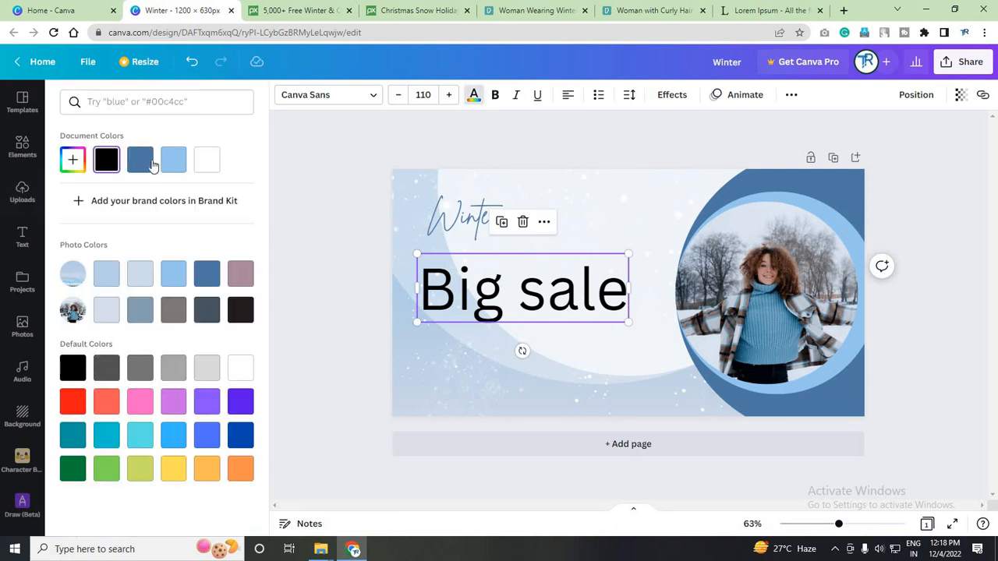
{"action": "left_click", "coordinate": [140, 159]}
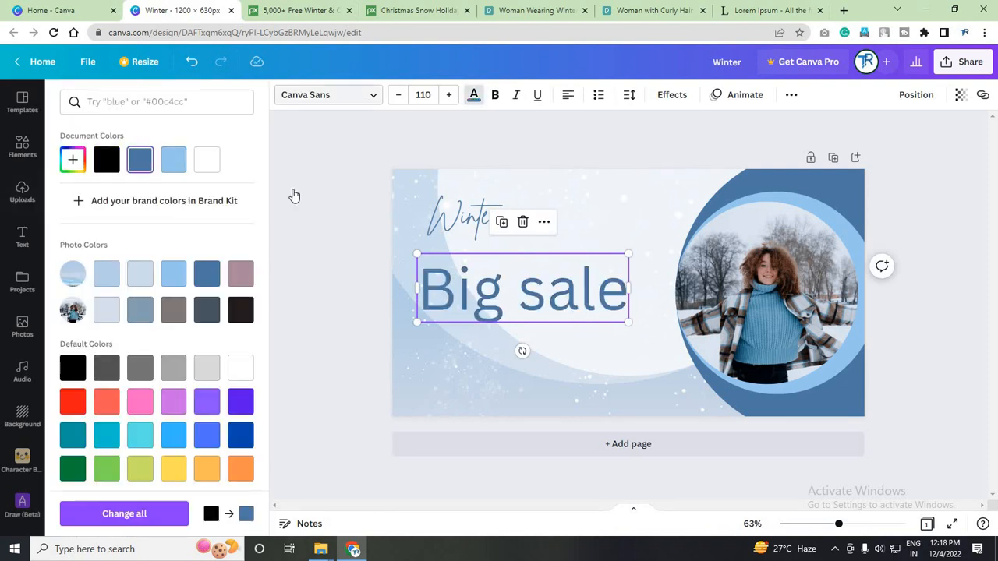
Step: Set the "Big sale" text in the corporate font Garet ExtraBold and convert it to uppercase
{"action": "left_click", "coordinate": [319, 95]}
{"action": "left_click", "coordinate": [241, 101]}
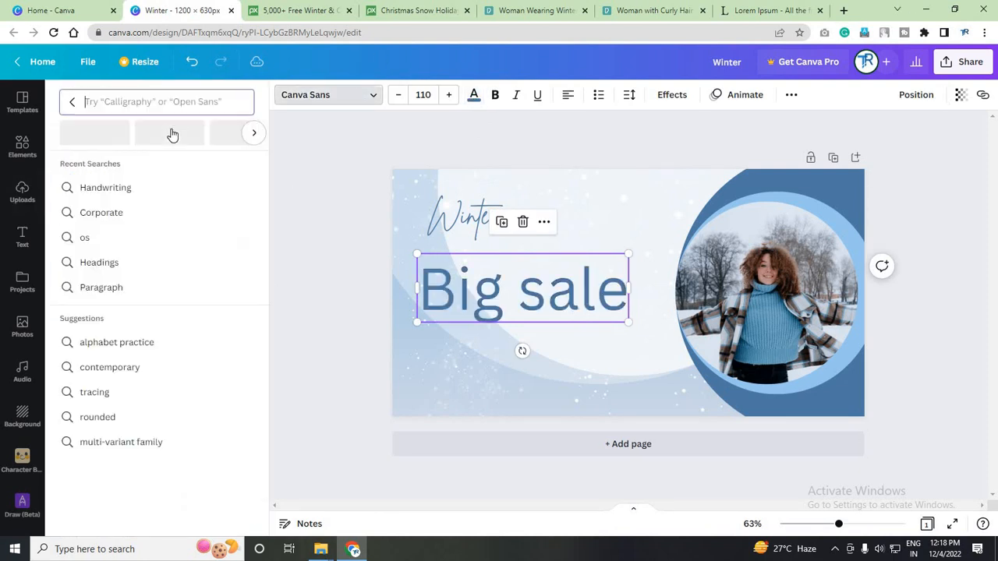
{"action": "left_click", "coordinate": [112, 219]}
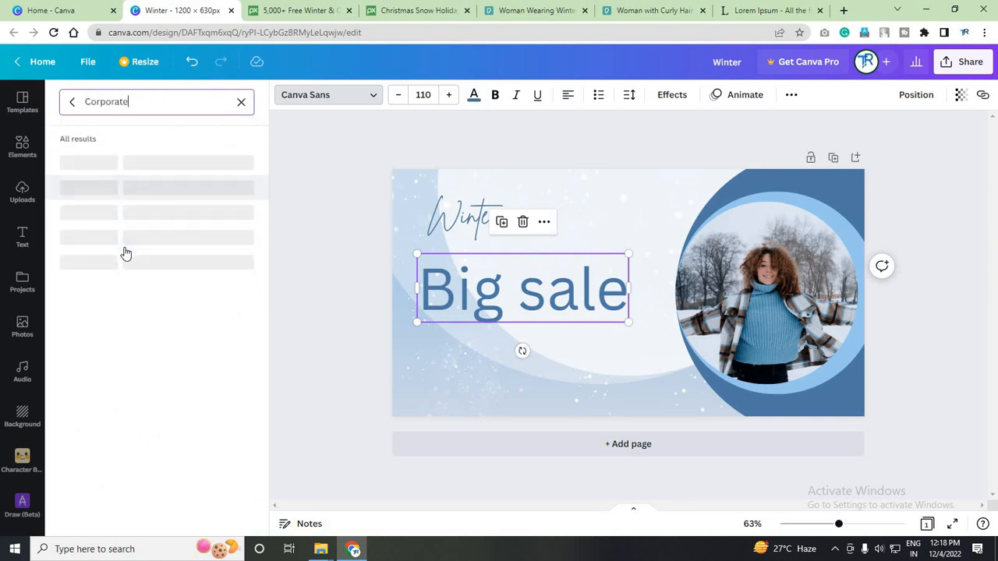
{"action": "left_click", "coordinate": [132, 238]}
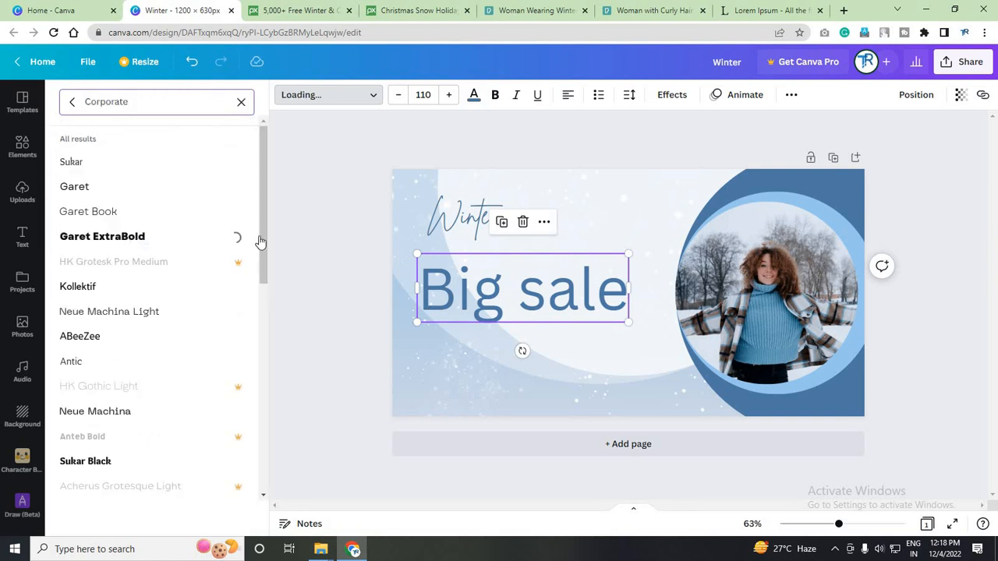
{"action": "left_click", "coordinate": [796, 102]}
{"action": "left_click", "coordinate": [724, 125]}
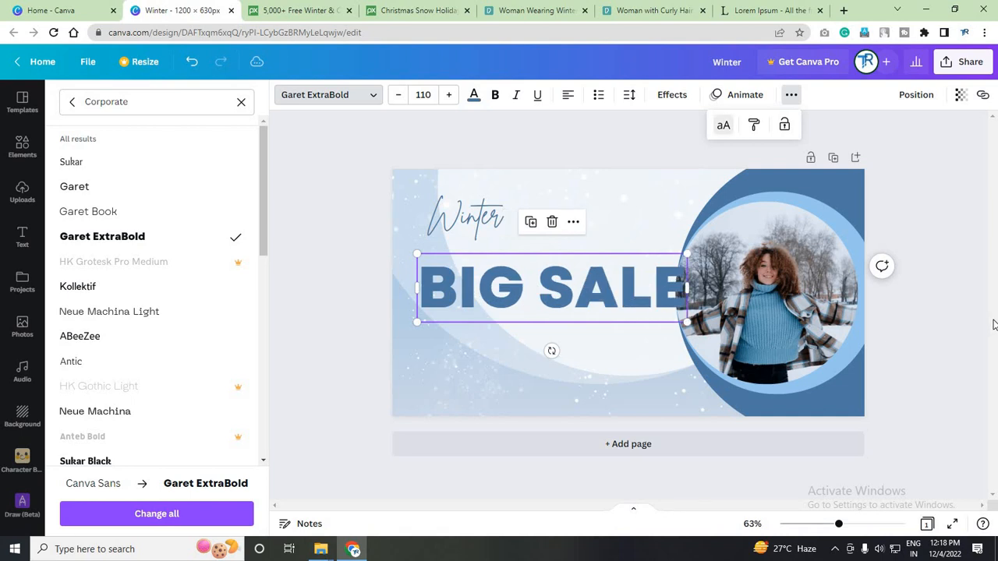
Step: Move "BIG SALE" up directly beneath "Winter" and shrink it to size 89.4 so it clears the circular photo
{"action": "left_click", "coordinate": [554, 276]}
{"action": "left_click_drag", "start_coordinate": [554, 276], "coordinate": [560, 247]}
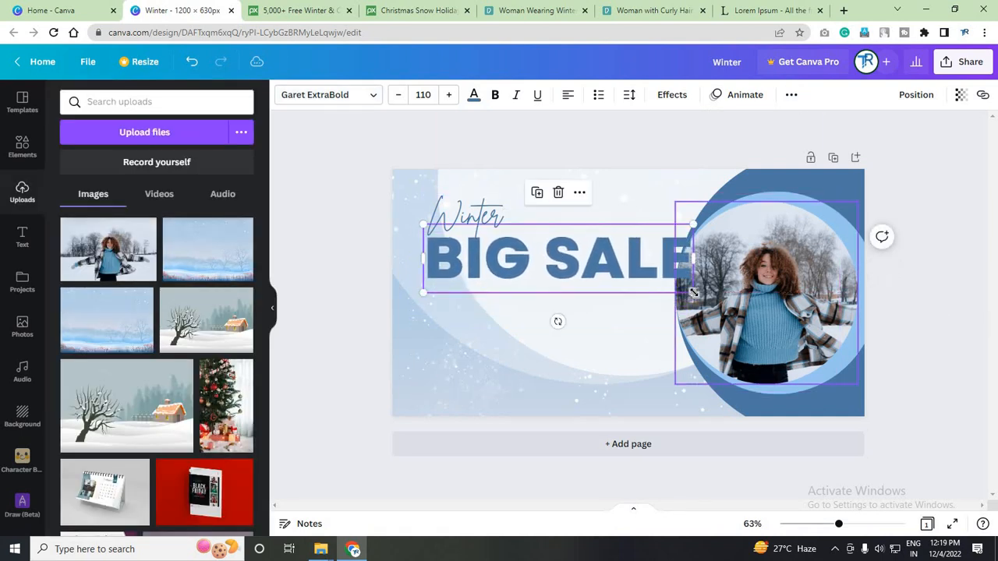
{"action": "left_click_drag", "start_coordinate": [692, 293], "coordinate": [636, 297]}
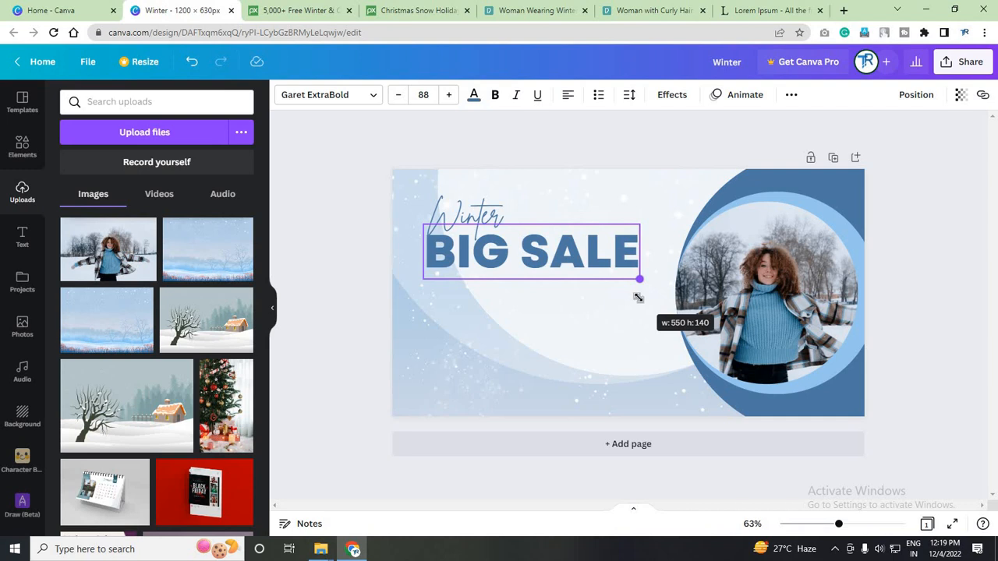
{"action": "left_click_drag", "start_coordinate": [638, 297], "coordinate": [641, 298]}
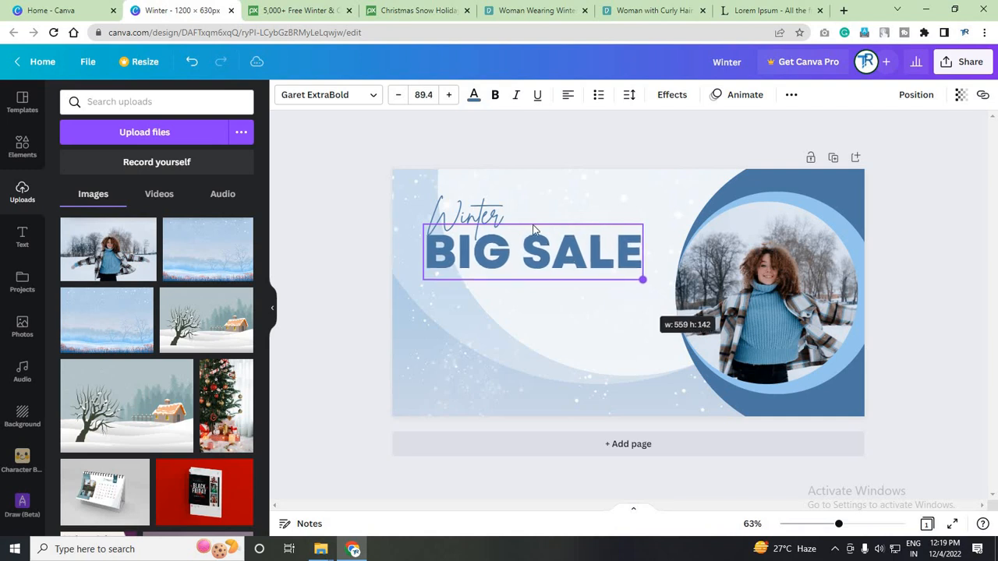
Step: Enlarge "Winter" and "BIG SALE" together to about 603 × 226 and align them to the page's left margin
{"action": "left_click", "coordinate": [491, 221], "text": "shift"}
{"action": "left_click", "coordinate": [575, 256], "text": "shift"}
{"action": "left_click", "coordinate": [634, 269], "text": "shift"}
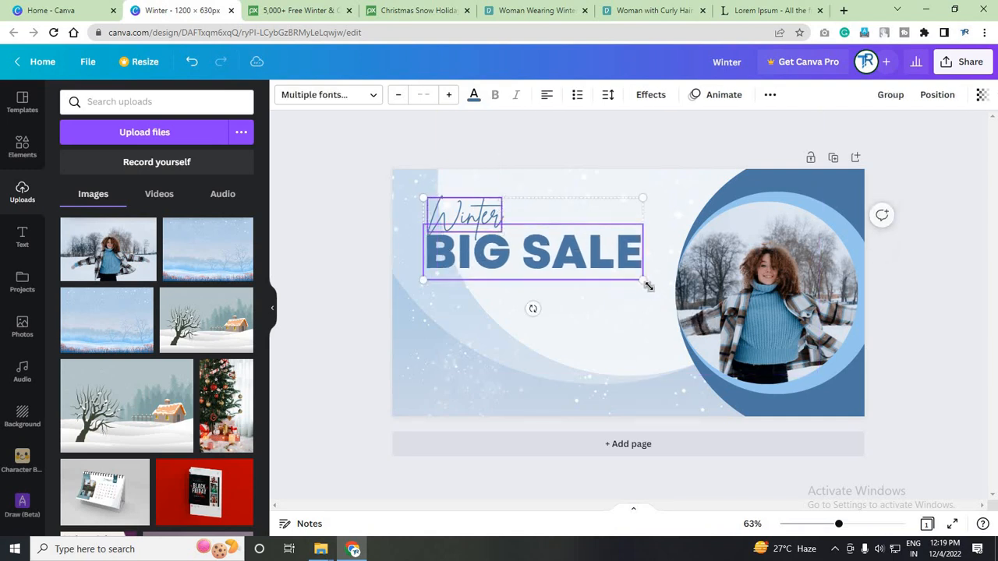
{"action": "left_click_drag", "start_coordinate": [650, 289], "coordinate": [649, 291]}
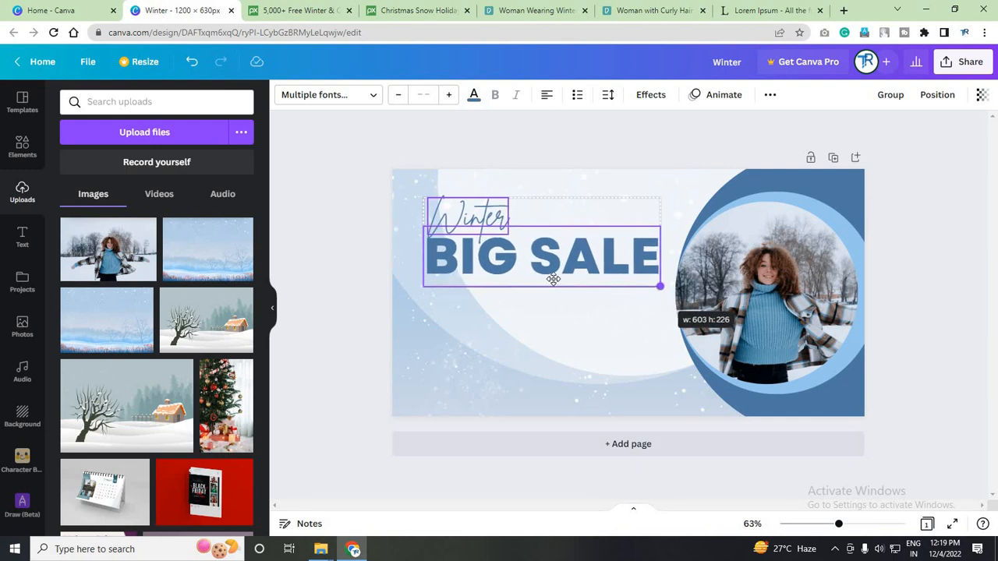
{"action": "left_click_drag", "start_coordinate": [549, 276], "coordinate": [543, 280]}
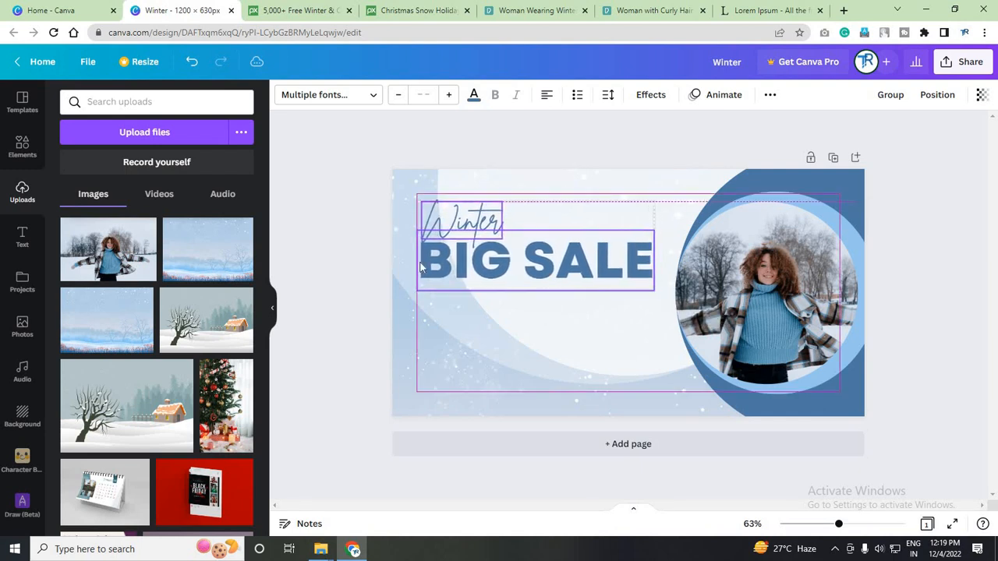
{"action": "left_click", "coordinate": [322, 253]}
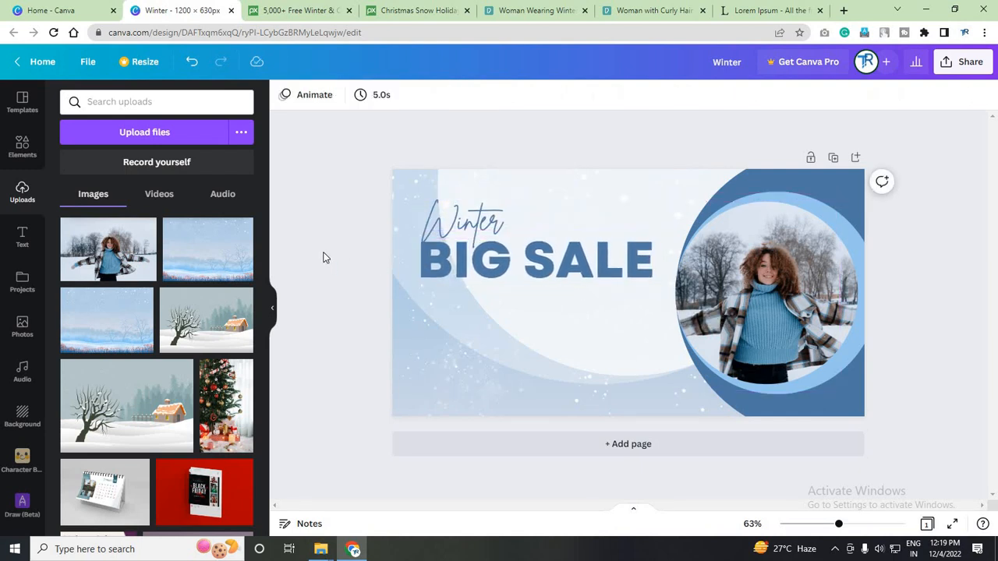
Step: Nudge the "Winter" text left until it lines up with the left edge of "BIG SALE"
{"action": "left_click", "coordinate": [466, 230]}
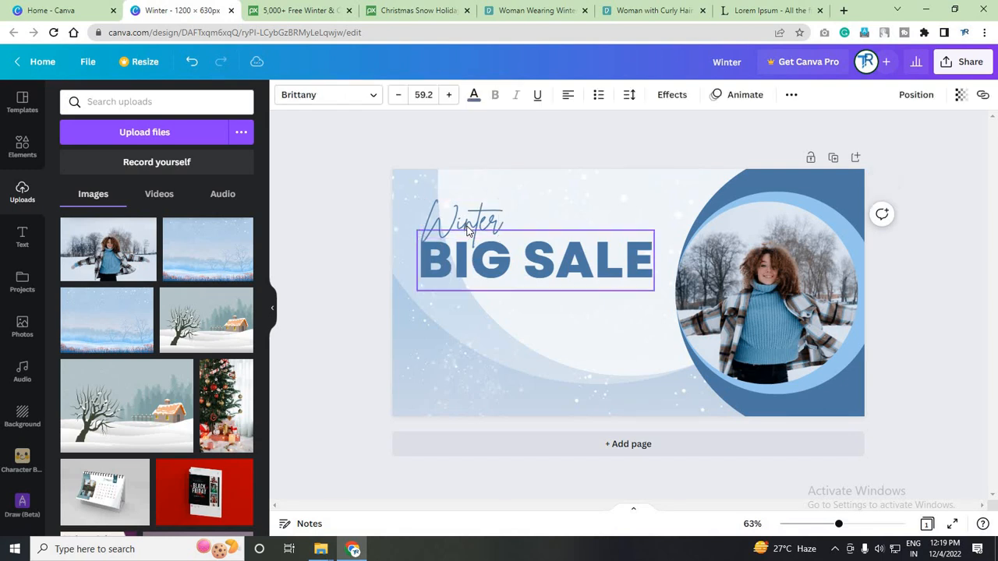
{"action": "key", "text": "Left"}
{"action": "key", "text": "Left"}
{"action": "key", "text": "Left"}
{"action": "key", "text": "Left"}
{"action": "key", "text": "Left"}
{"action": "key", "text": "Left"}
{"action": "key", "text": "Left"}
{"action": "left_click", "coordinate": [349, 308]}
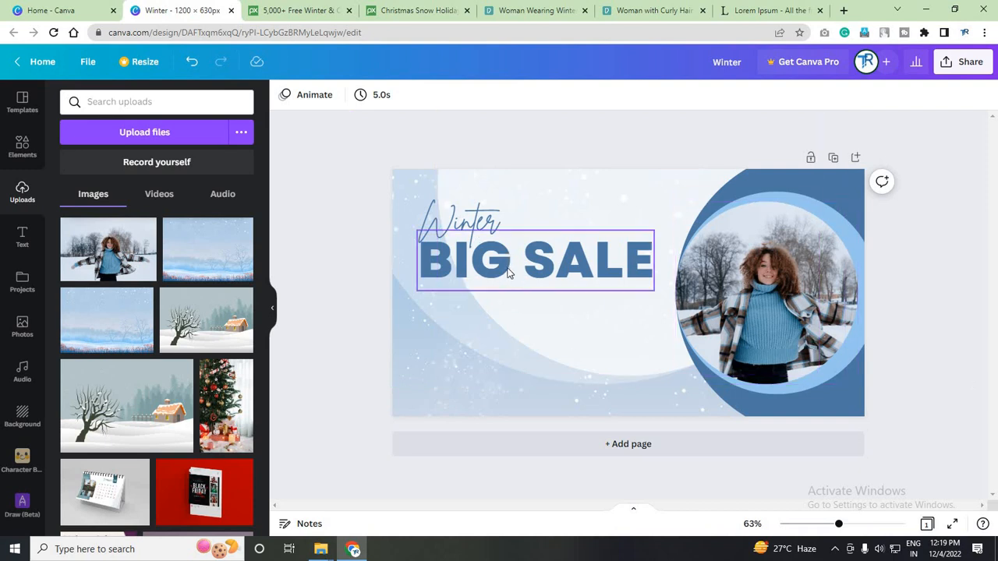
Step: Duplicate the "BIG SALE" text directly below the original and change the copy's wording to "FLAT"
{"action": "left_click_drag", "start_coordinate": [508, 330], "coordinate": [512, 347]}
{"action": "left_click", "coordinate": [512, 347]}
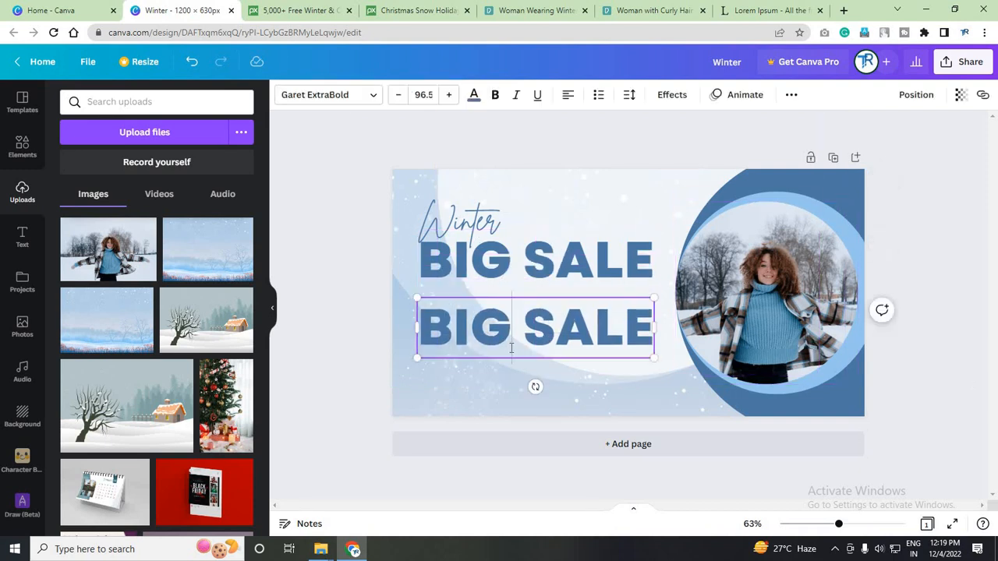
{"action": "key", "text": "ctrl+a"}
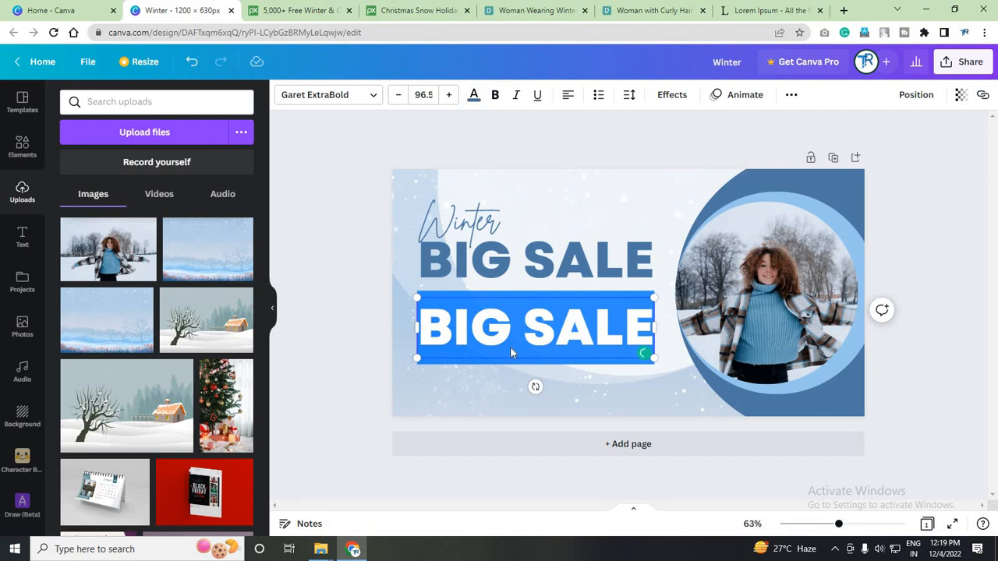
{"action": "type", "text": "FLAT"}
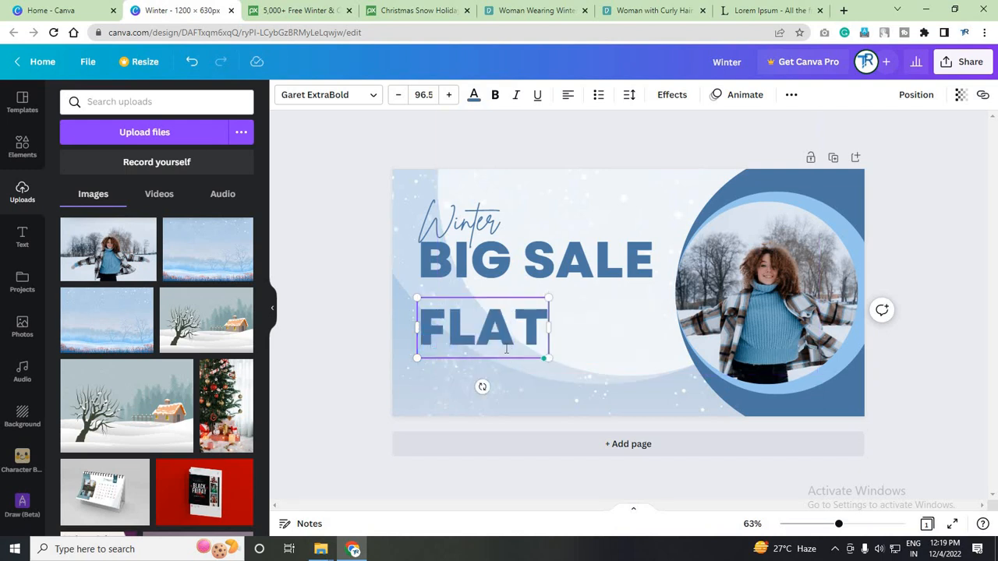
{"action": "left_click", "coordinate": [493, 353]}
{"action": "left_click", "coordinate": [493, 349]}
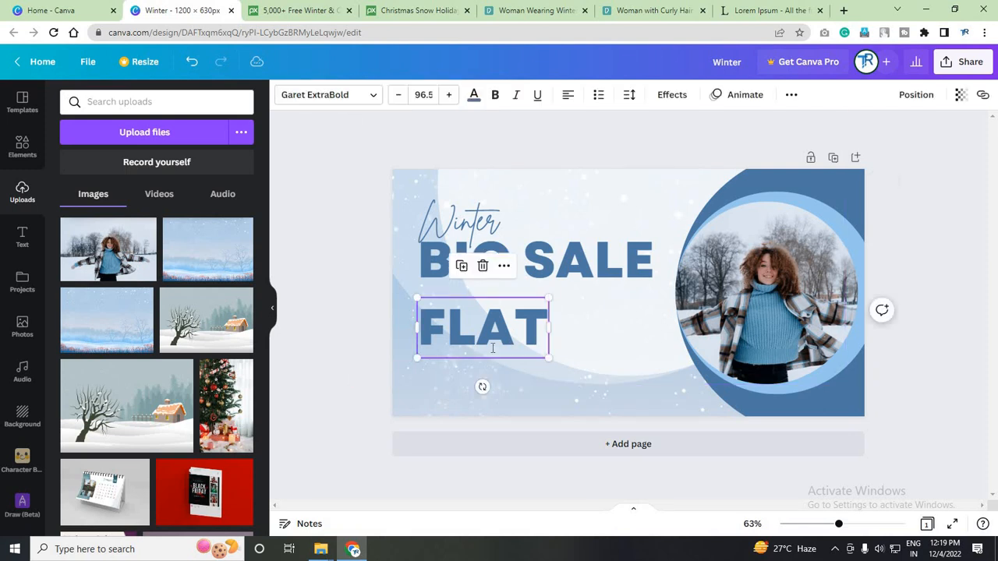
{"action": "left_click", "coordinate": [493, 349]}
{"action": "key", "text": "ctrl+a"}
{"action": "left_click", "coordinate": [630, 377]}
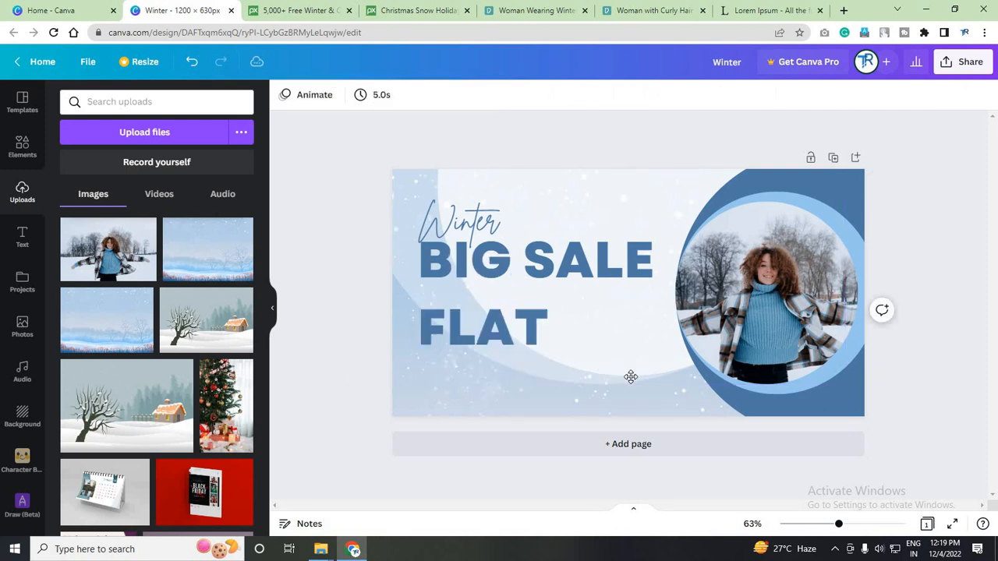
Step: Duplicate the "FLAT" text to the right of the original and change the copy's wording to "50%"
{"action": "left_click", "coordinate": [488, 352]}
{"action": "left_click_drag", "start_coordinate": [489, 352], "coordinate": [656, 387]}
{"action": "left_click", "coordinate": [656, 387]}
{"action": "key", "text": "ctrl+a"}
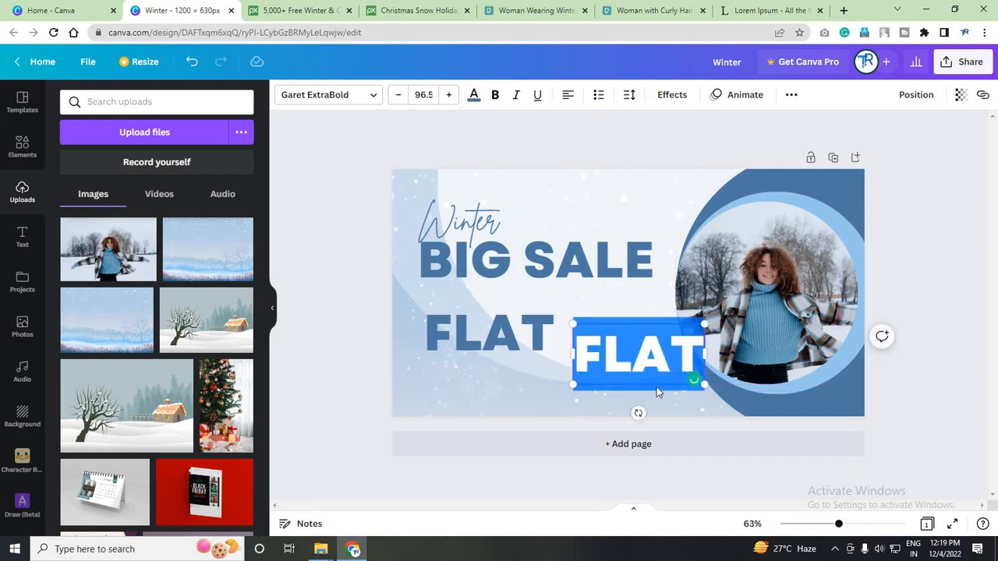
{"action": "type", "text": "50%"}
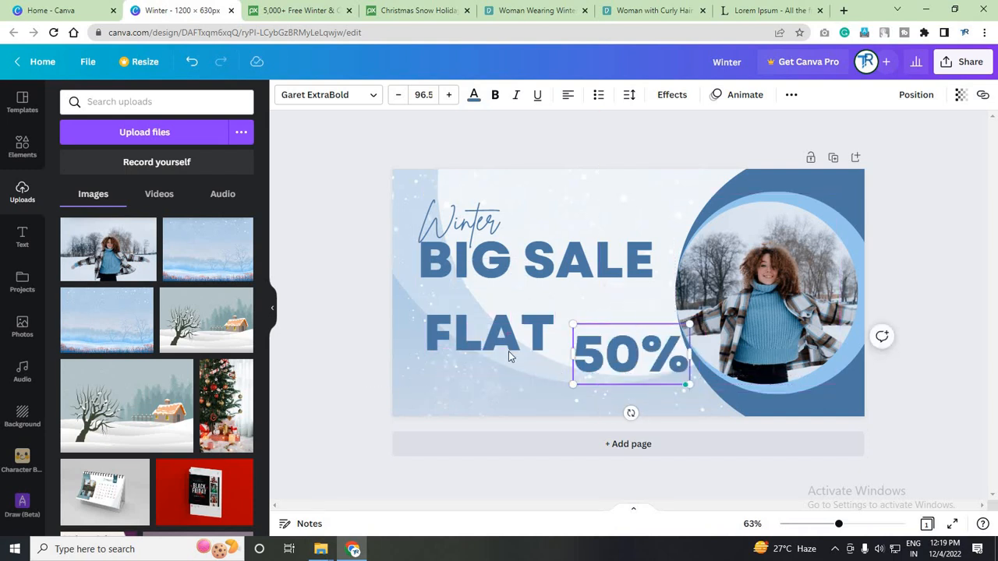
Step: Duplicate "FLAT" directly below the original and set both "FLAT" texts to the regular Garet font
{"action": "left_click_drag", "start_coordinate": [507, 365], "coordinate": [501, 426]}
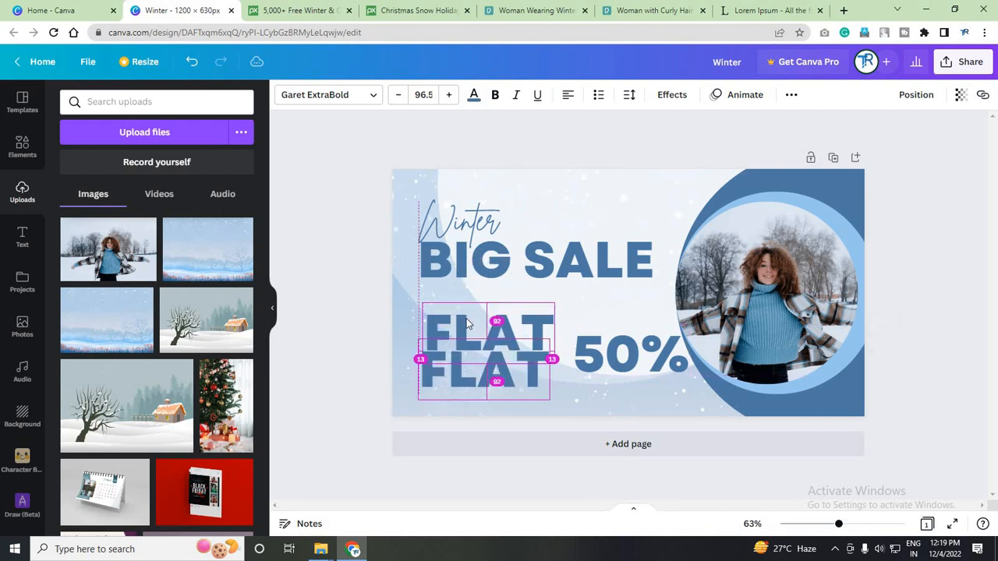
{"action": "left_click", "coordinate": [446, 312], "text": "shift"}
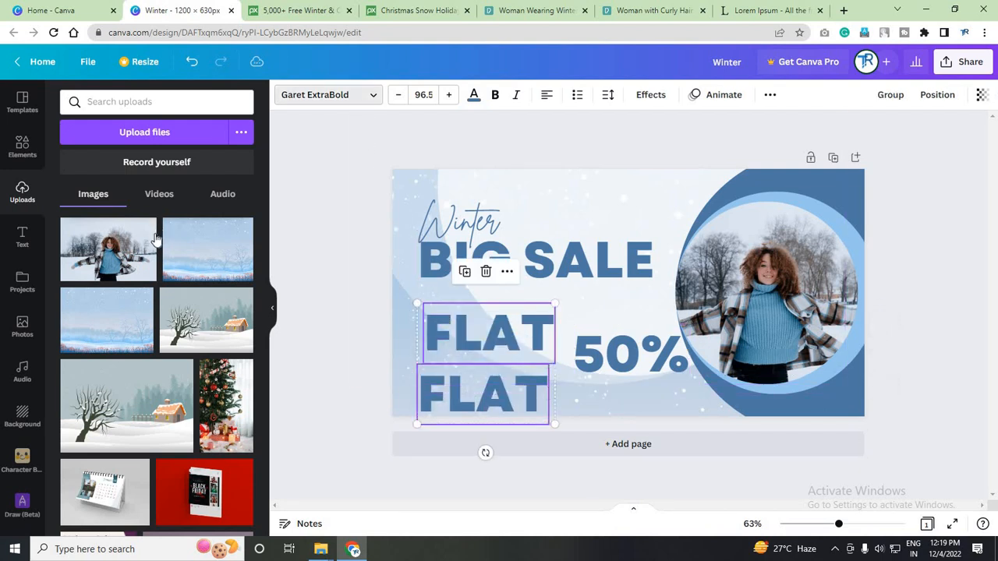
{"action": "left_click", "coordinate": [327, 95]}
{"action": "left_click", "coordinate": [159, 189]}
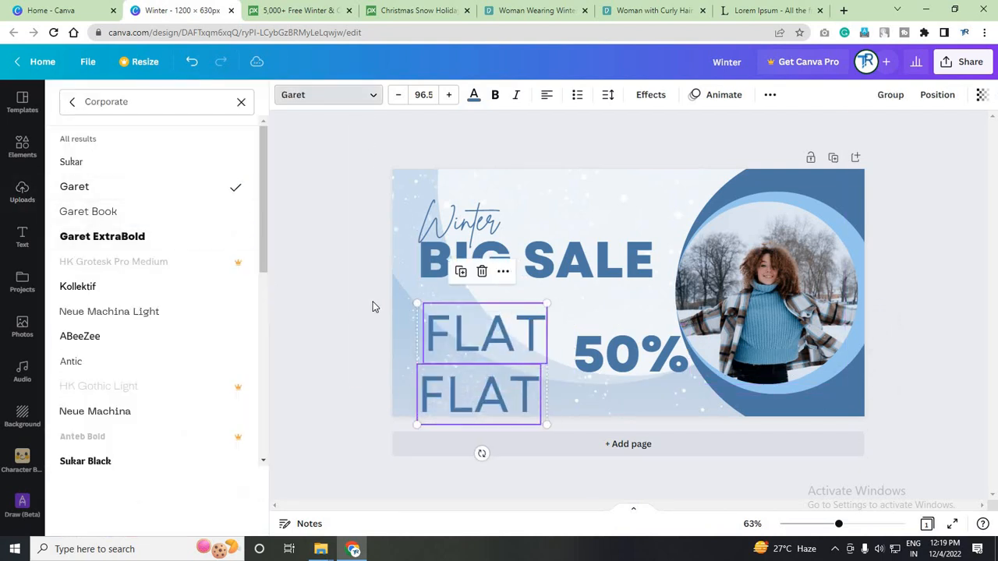
Step: Change the wording of the lower "FLAT" copy to "DISCOUNT"
{"action": "left_click", "coordinate": [491, 399]}
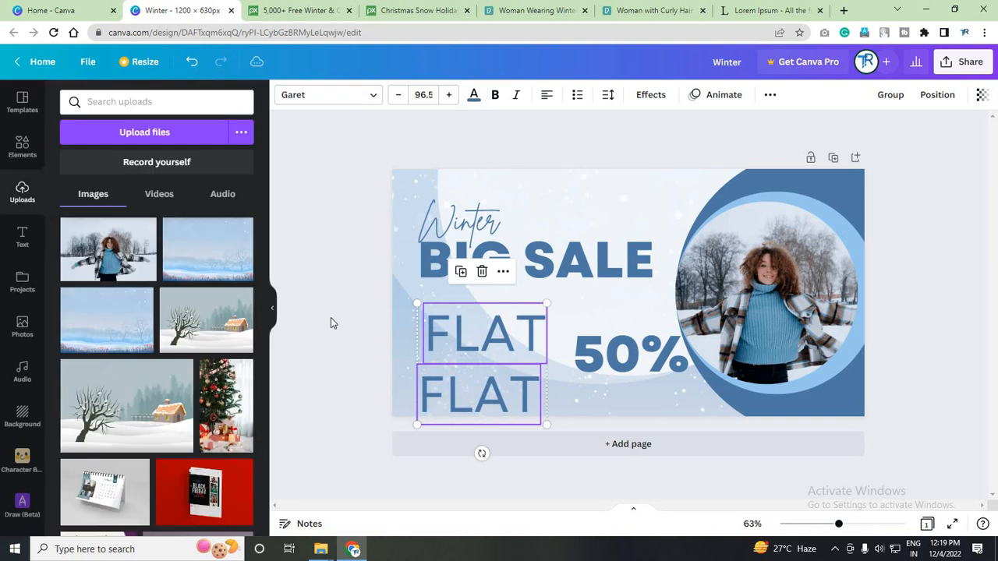
{"action": "left_click", "coordinate": [460, 383]}
{"action": "double_click", "coordinate": [492, 412]}
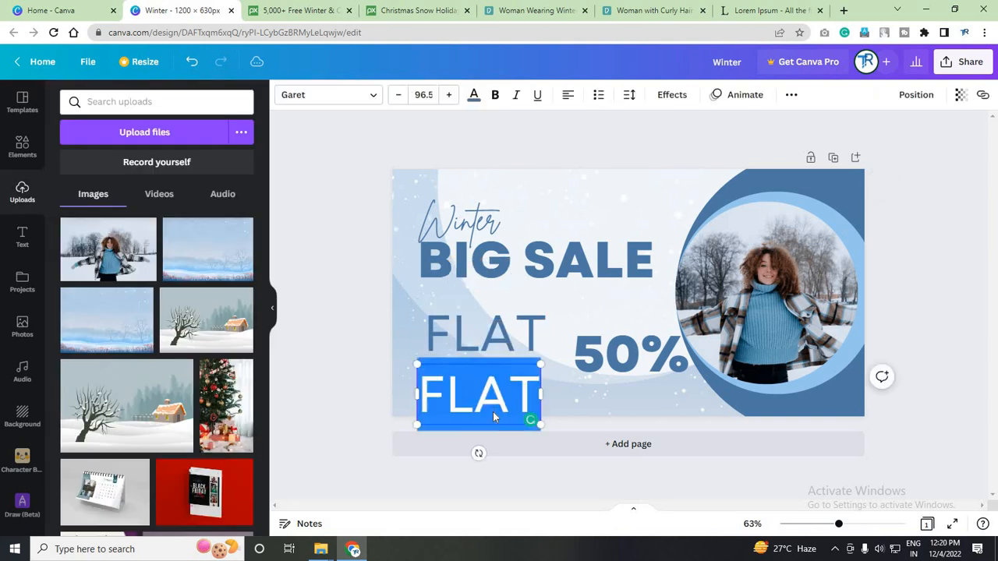
{"action": "type", "text": "DISC"}
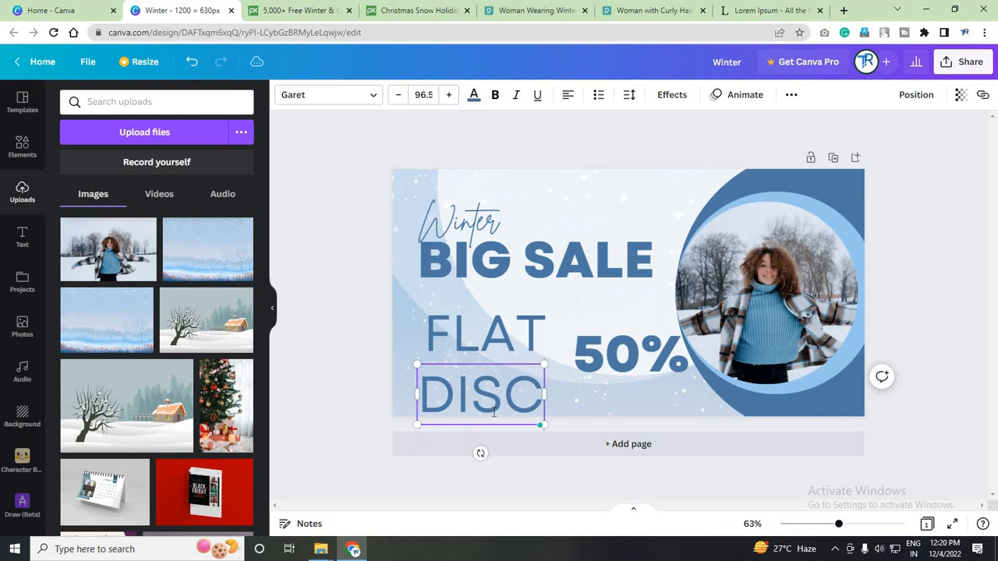
{"action": "type", "text": "OUNT"}
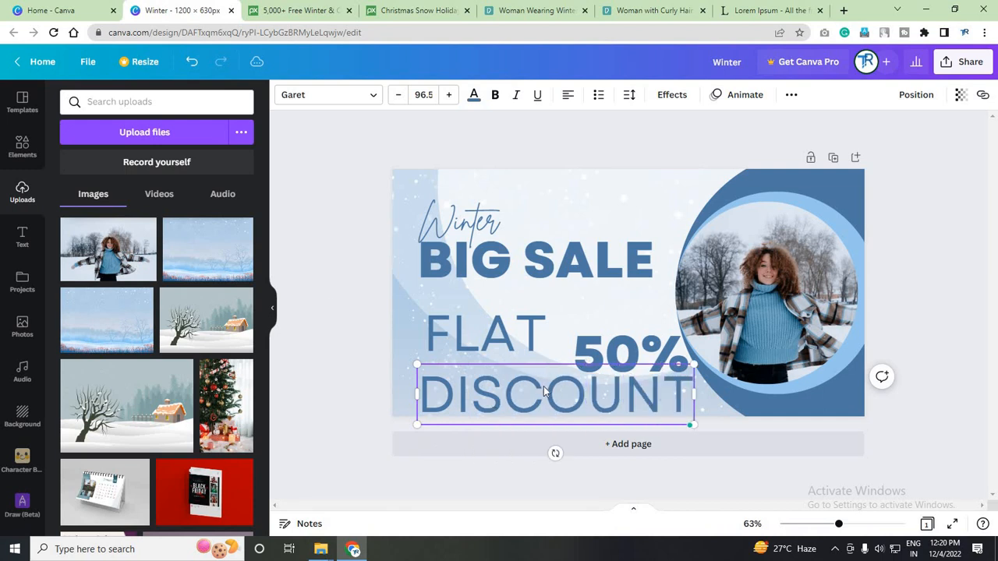
Step: Reduce "FLAT", "50%" and "DISCOUNT" together to font size 45.5
{"action": "left_click", "coordinate": [542, 480]}
{"action": "left_click", "coordinate": [495, 334]}
{"action": "left_click", "coordinate": [499, 393], "text": "shift"}
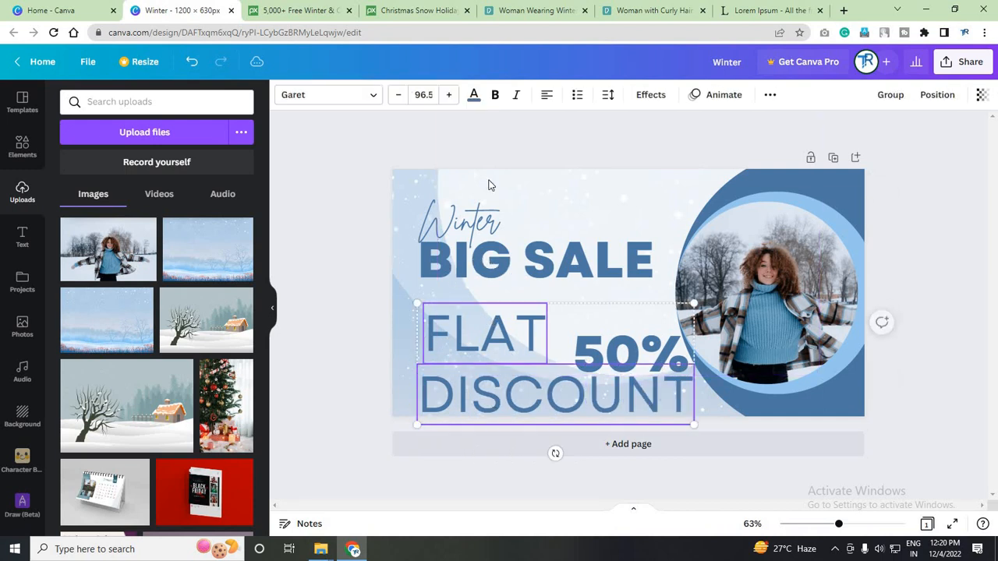
{"action": "left_click", "coordinate": [630, 353], "text": "shift"}
{"action": "left_click", "coordinate": [402, 95]}
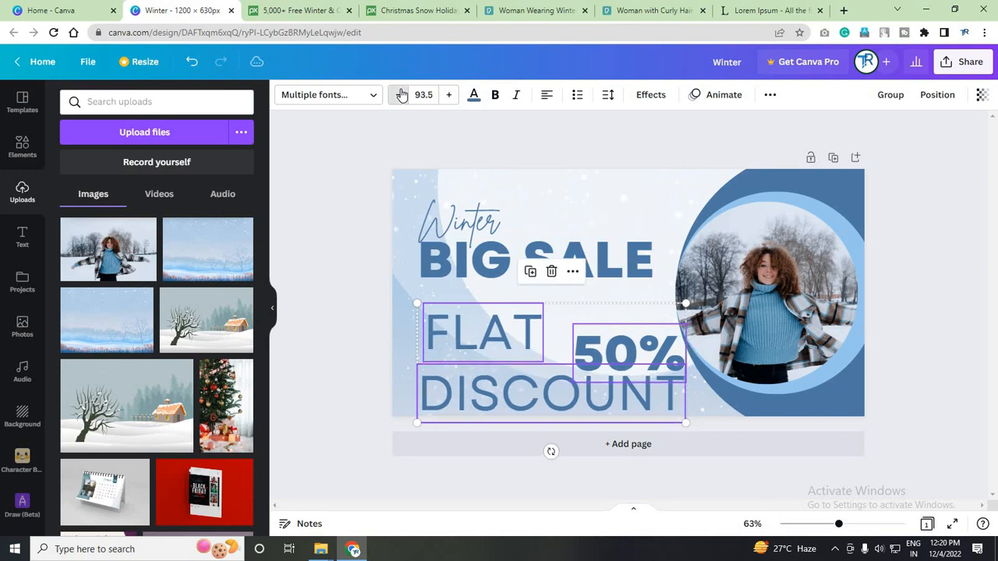
{"action": "left_click", "coordinate": [402, 94]}
{"action": "left_click", "coordinate": [402, 94]}
{"action": "left_click", "coordinate": [402, 95]}
{"action": "left_click", "coordinate": [401, 95]}
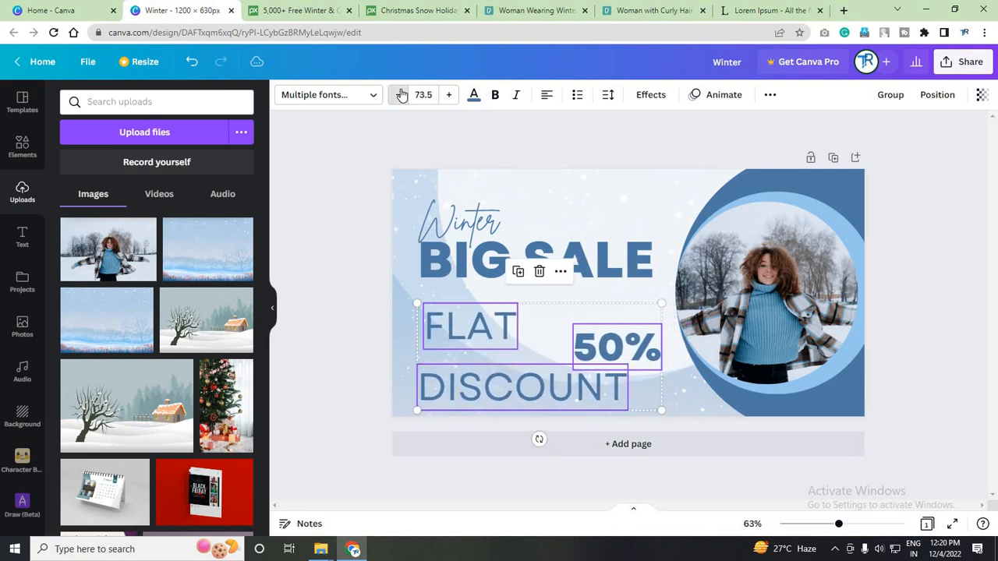
{"action": "left_click", "coordinate": [401, 94]}
{"action": "left_click", "coordinate": [402, 94]}
{"action": "left_click", "coordinate": [402, 94]}
{"action": "left_click", "coordinate": [402, 95]}
{"action": "left_click", "coordinate": [402, 94]}
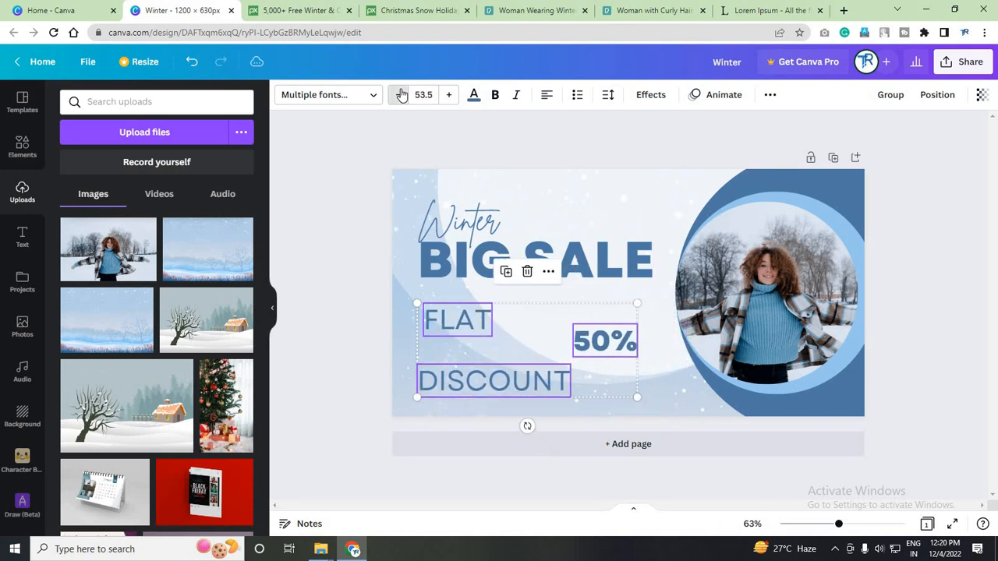
{"action": "left_click", "coordinate": [402, 94]}
{"action": "left_click", "coordinate": [348, 270]}
Step: Arrange "FLAT", "50%" and "DISCOUNT" side by side in one line beneath "BIG SALE", aligned to its left edge
{"action": "left_click_drag", "start_coordinate": [462, 330], "coordinate": [458, 314]}
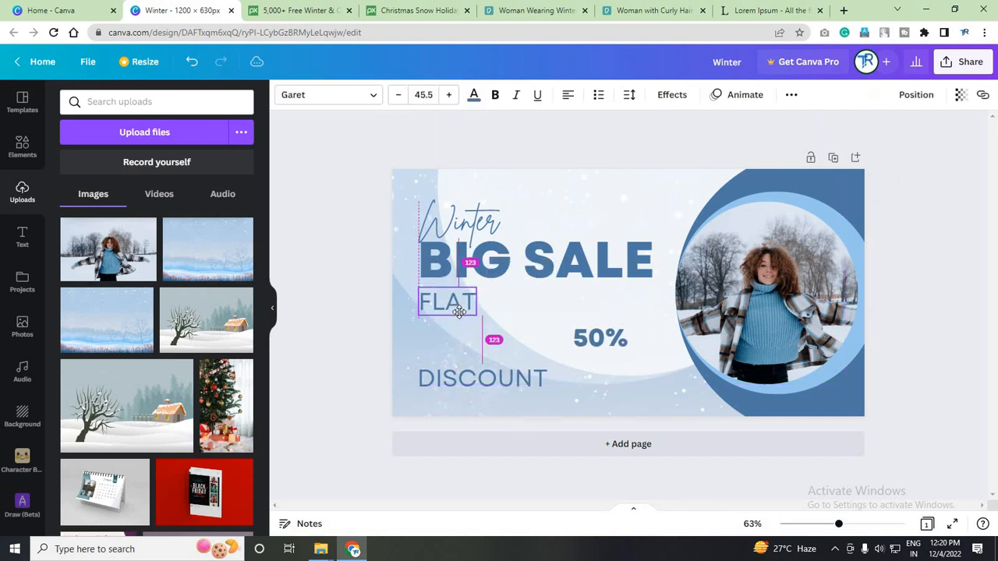
{"action": "left_click_drag", "start_coordinate": [590, 340], "coordinate": [497, 303]}
{"action": "left_click_drag", "start_coordinate": [473, 381], "coordinate": [591, 298]}
{"action": "left_click", "coordinate": [416, 368]}
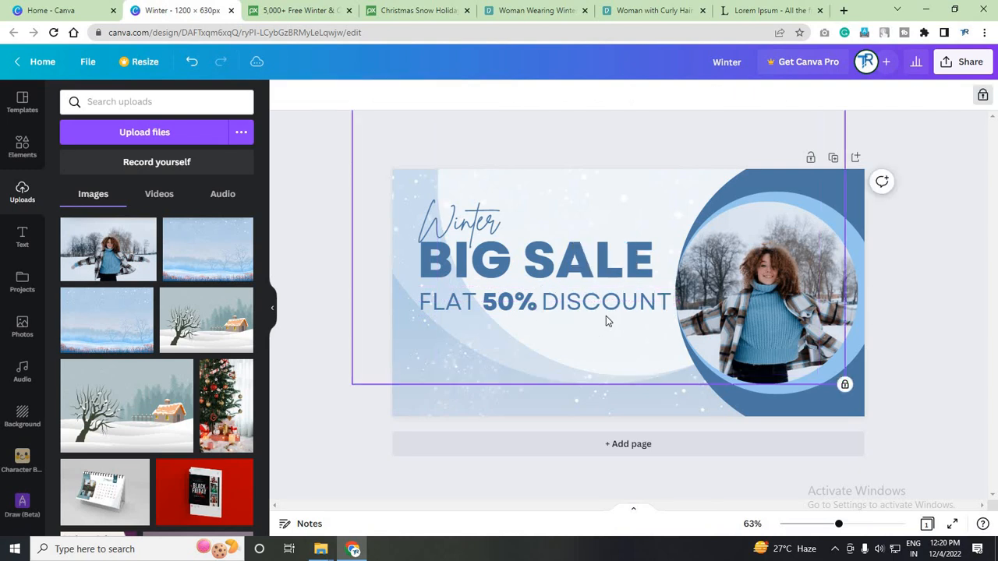
Step: Shrink the "FLAT 50% DISCOUNT" line to about 555 × 62 at size 39.2 and move it up closer to "BIG SALE"
{"action": "left_click", "coordinate": [453, 304], "text": "shift"}
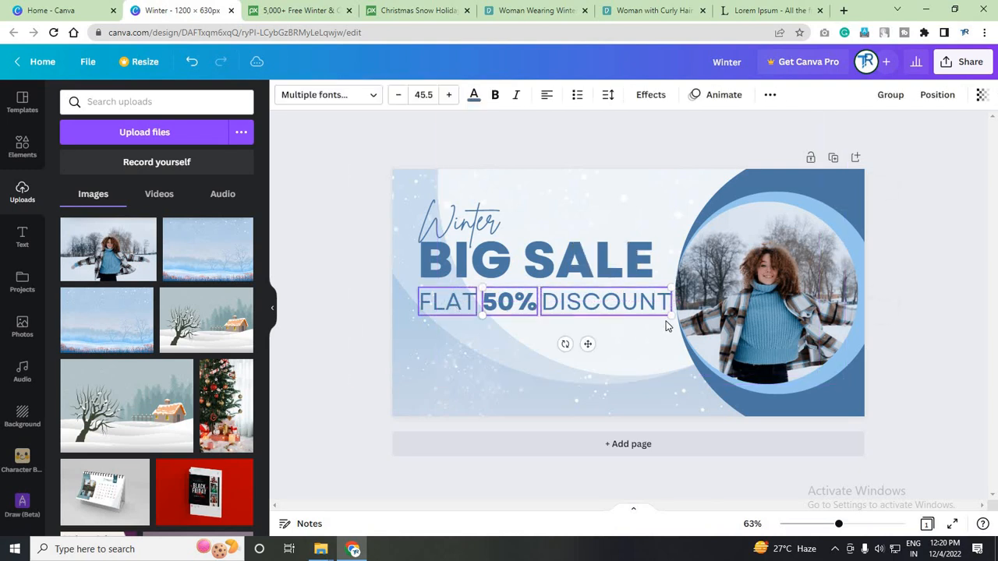
{"action": "left_click_drag", "start_coordinate": [652, 316], "coordinate": [637, 311]}
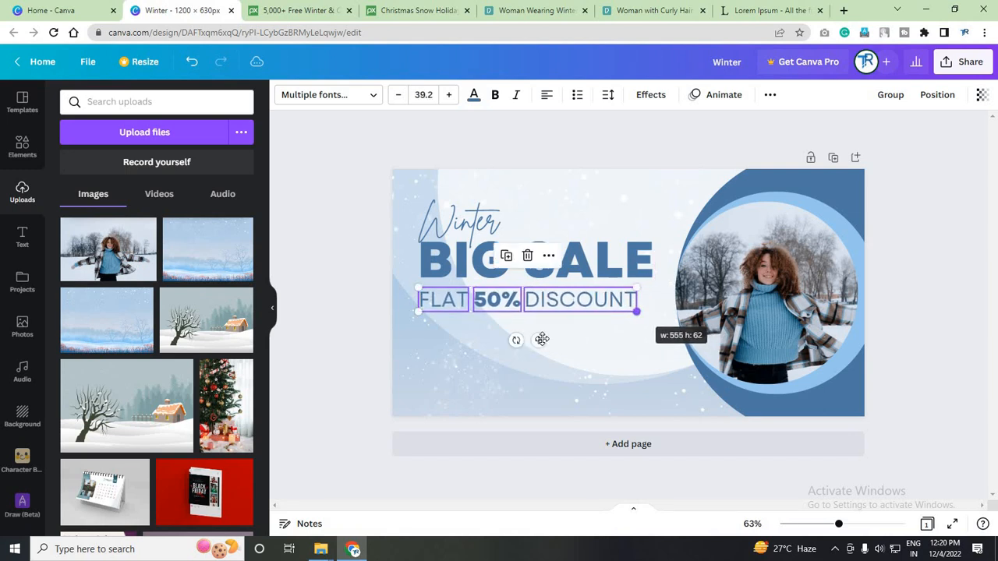
{"action": "left_click_drag", "start_coordinate": [544, 335], "coordinate": [544, 329]}
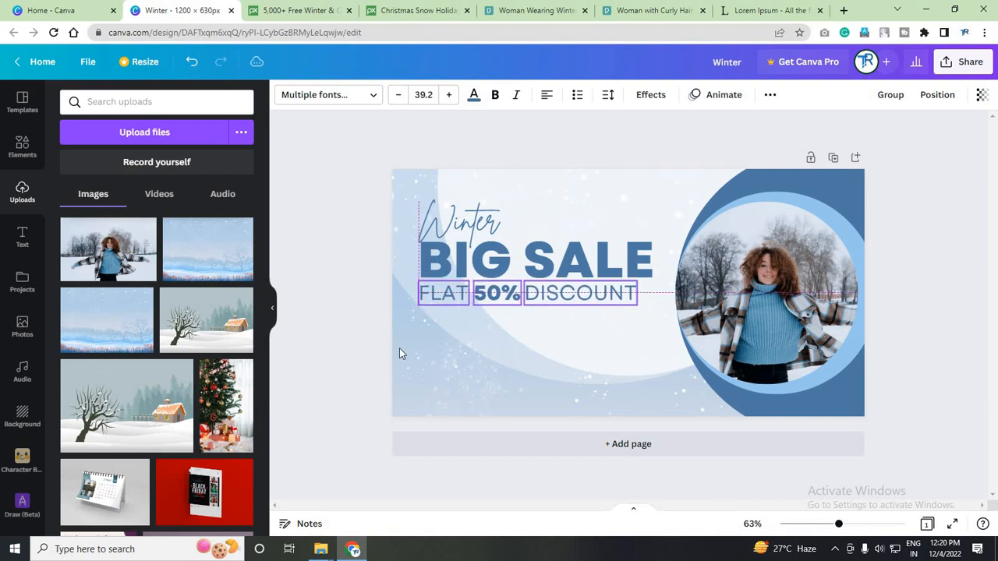
Step: Group the "FLAT", "50%" and "DISCOUNT" texts into one element
{"action": "left_click", "coordinate": [359, 348]}
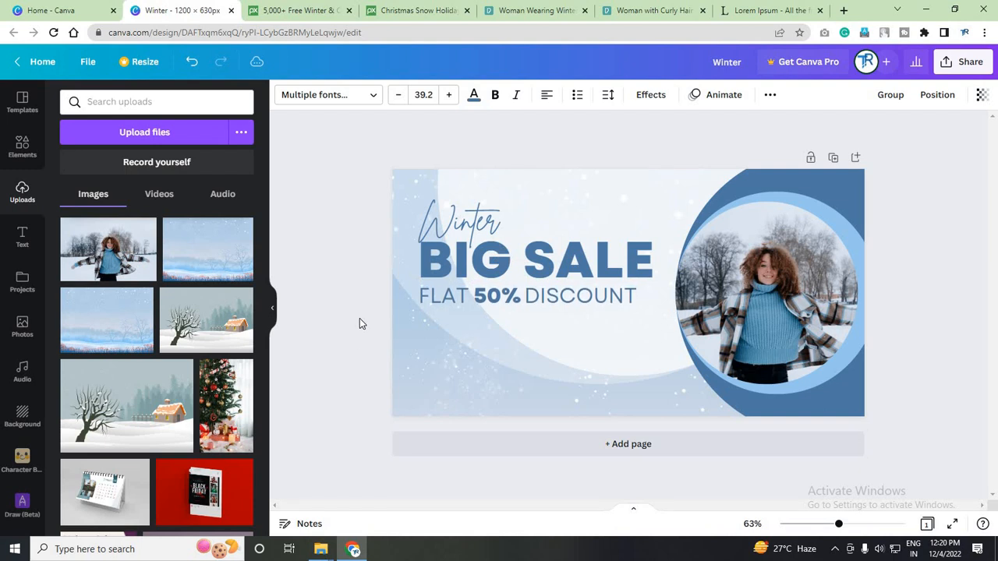
{"action": "key", "text": "ctrl+g"}
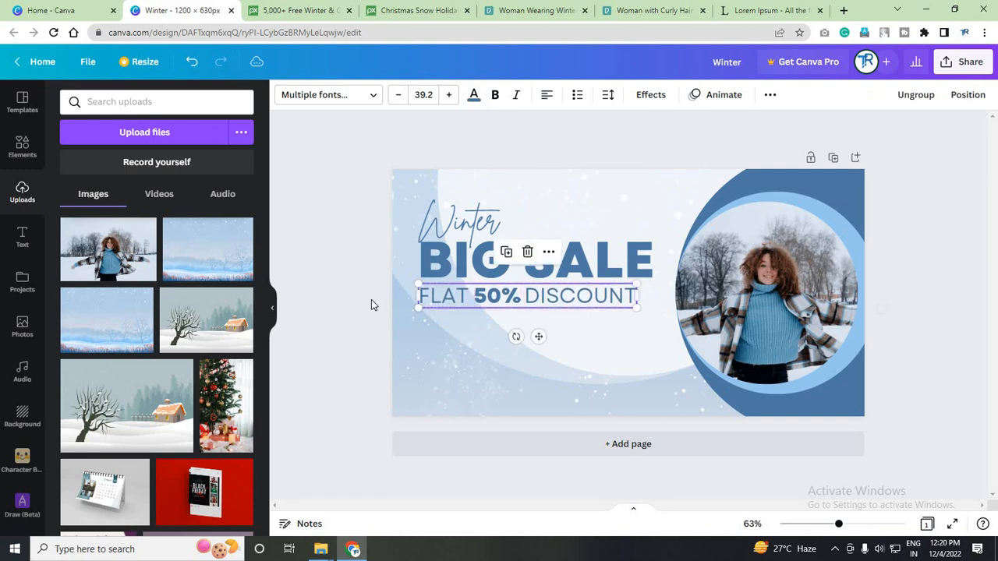
{"action": "left_click", "coordinate": [371, 299]}
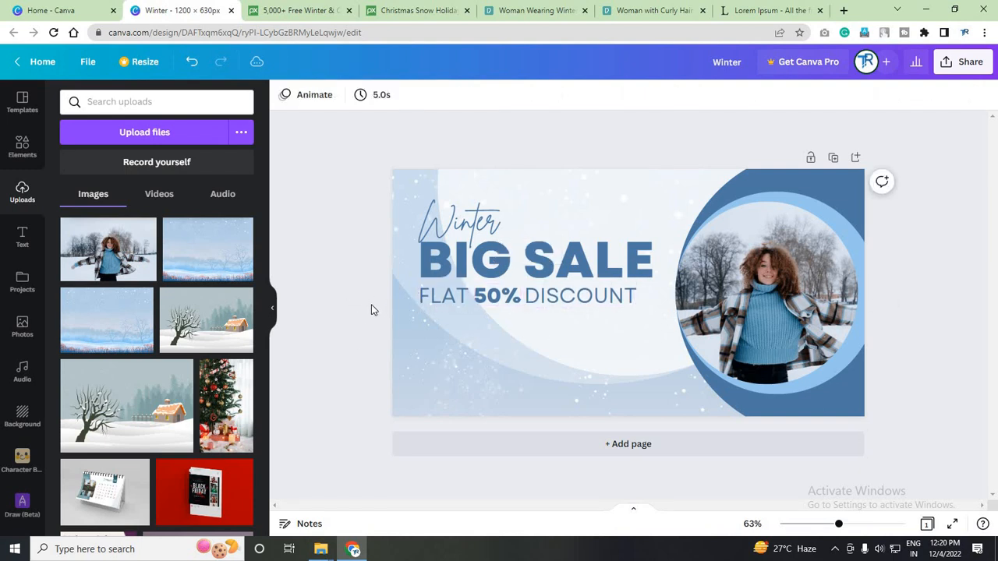
Step: Enlarge "BIG SALE" to size 99.4 and "Winter" to size 62, keeping both on the left margin
{"action": "left_click", "coordinate": [643, 253]}
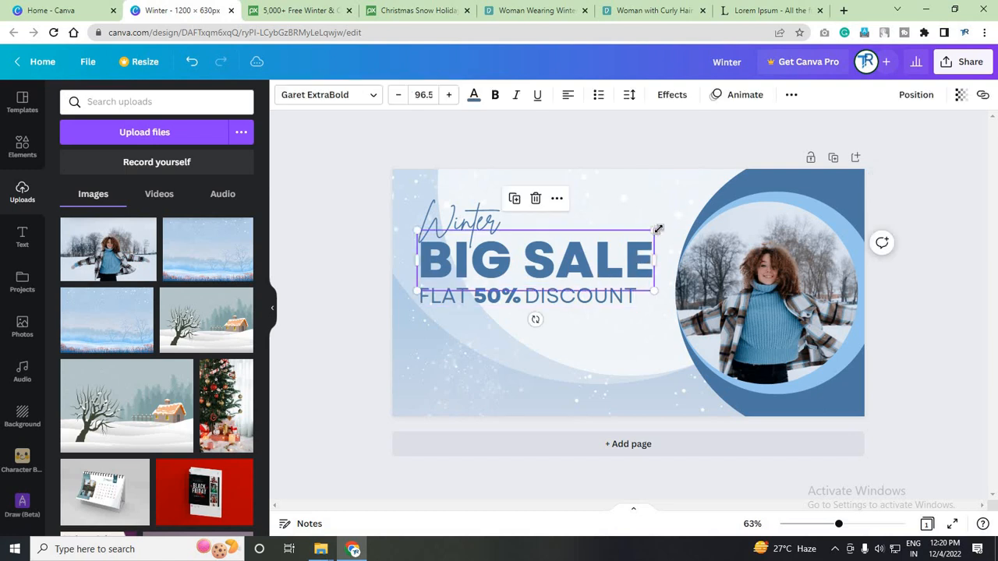
{"action": "left_click_drag", "start_coordinate": [660, 230], "coordinate": [666, 227]}
{"action": "left_click", "coordinate": [350, 258]}
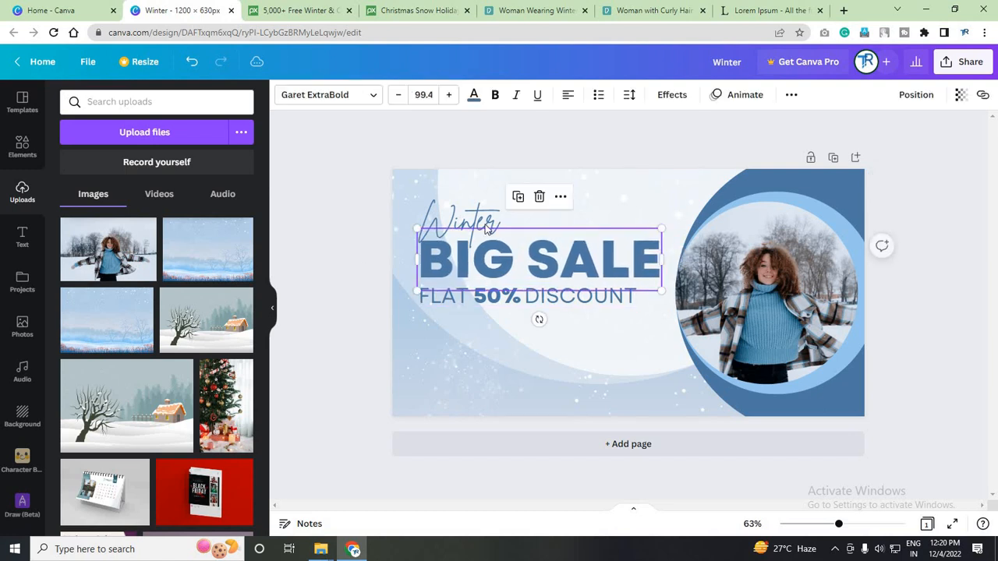
{"action": "left_click", "coordinate": [492, 224]}
{"action": "left_click", "coordinate": [483, 224]}
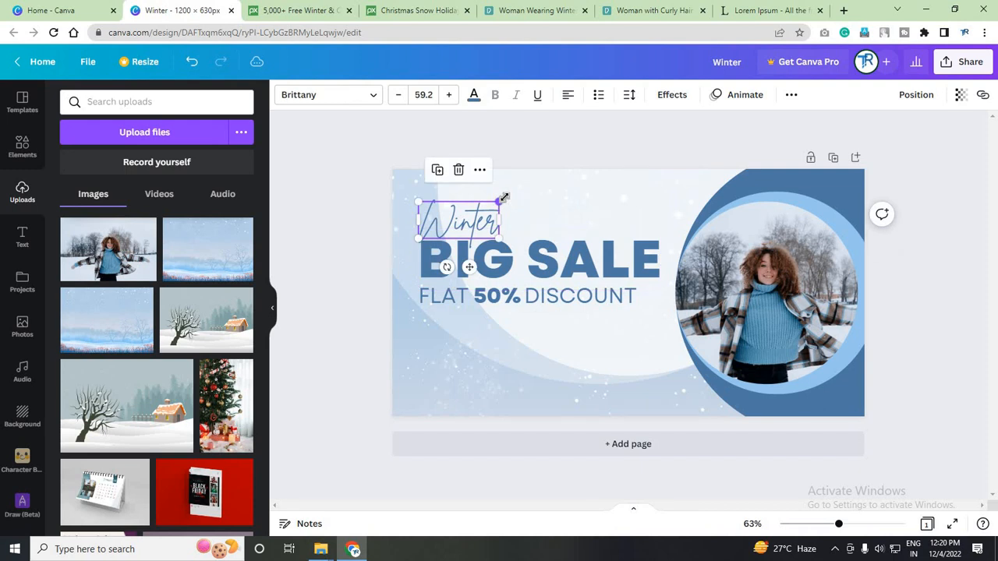
{"action": "left_click_drag", "start_coordinate": [505, 197], "coordinate": [507, 196]}
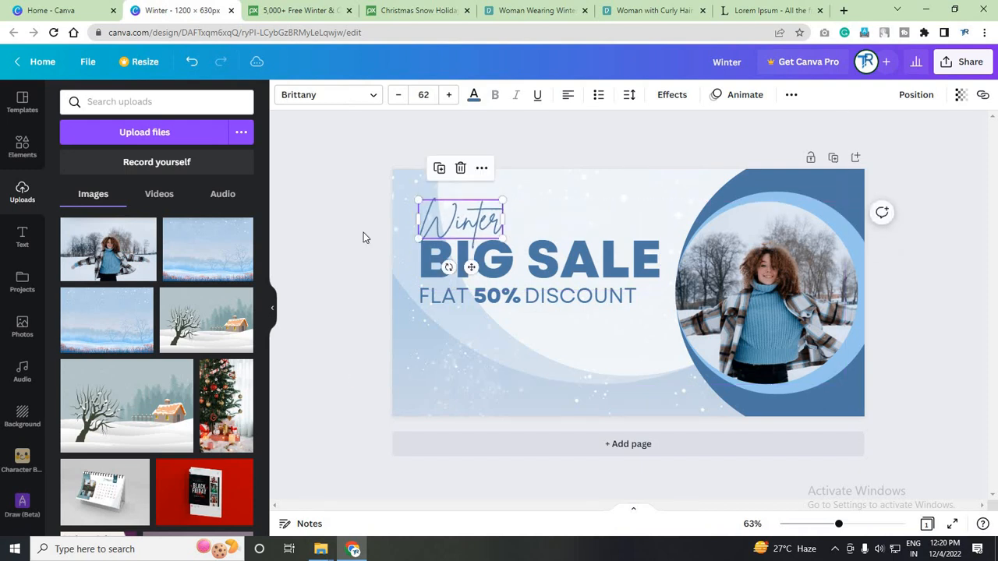
{"action": "left_click", "coordinate": [363, 232]}
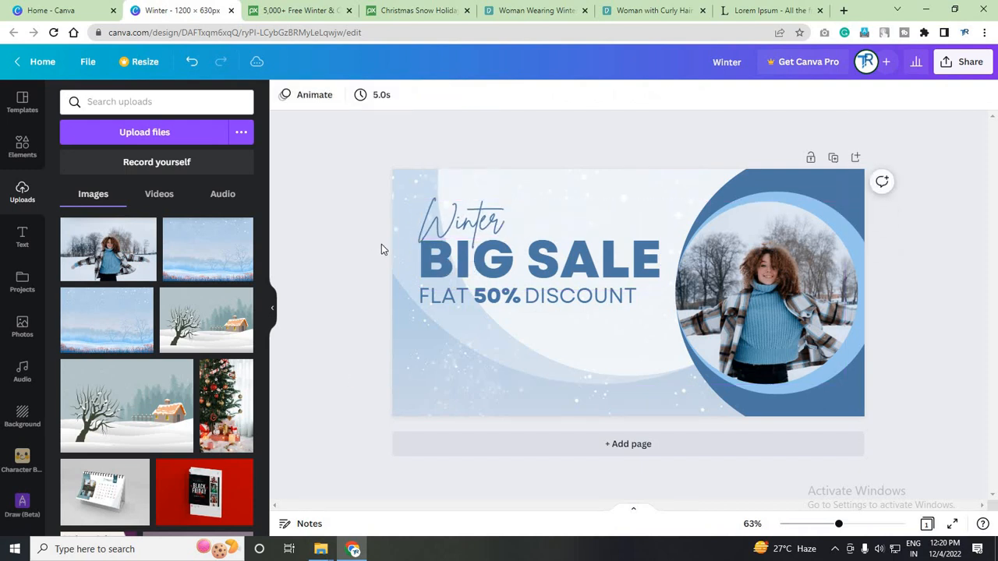
Step: Copy the Lorem Ipsum passage ending in "ever since the 1500s" from lipsum.com and paste it into the Canva banner
{"action": "left_click", "coordinate": [739, 10]}
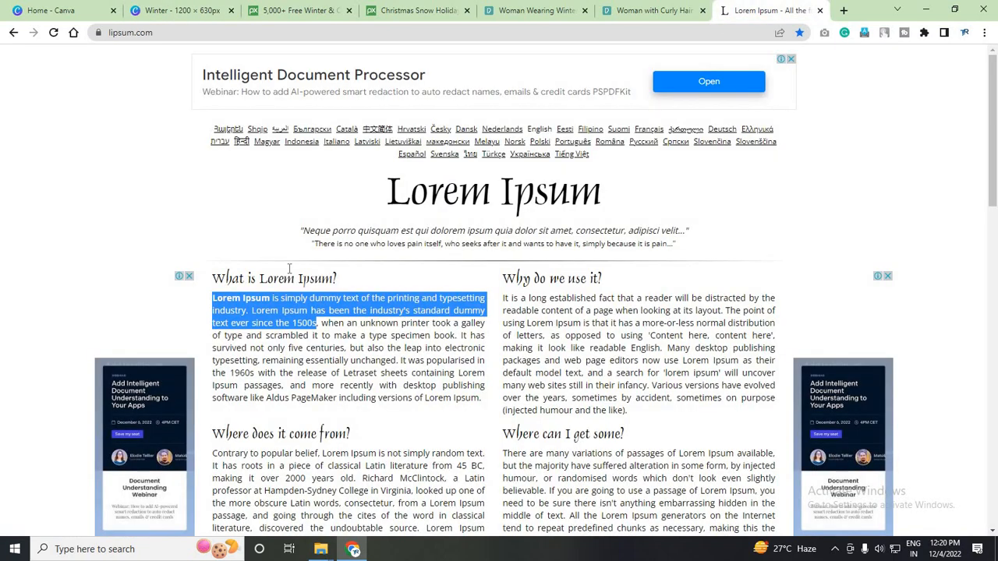
{"action": "left_click", "coordinate": [225, 17]}
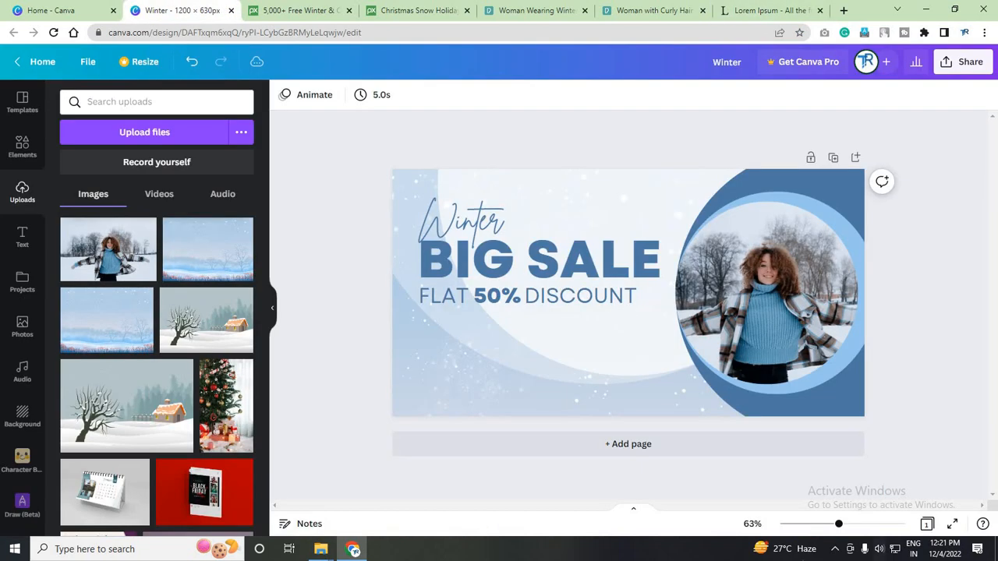
{"action": "key", "text": "ctrl+v"}
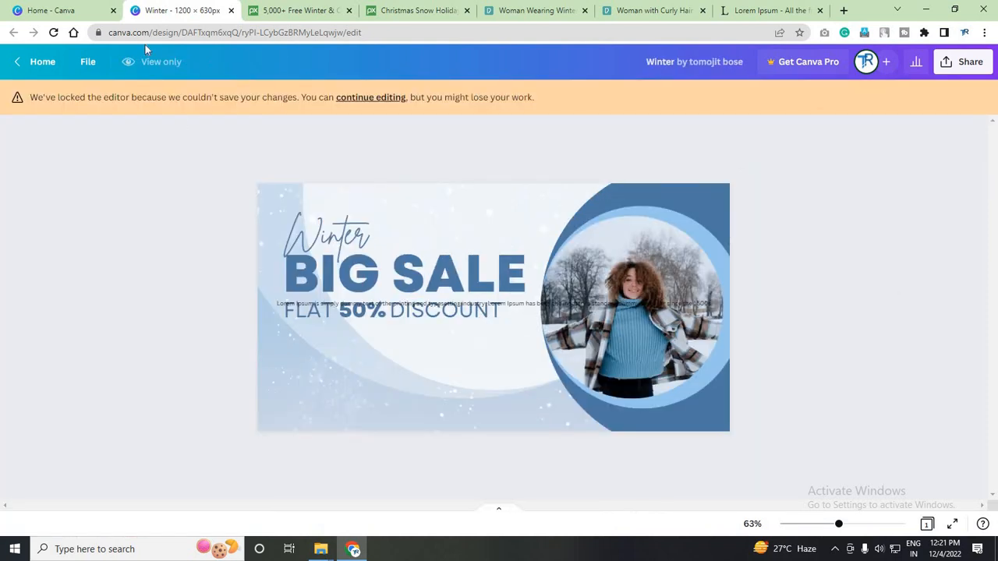
{"action": "left_click", "coordinate": [88, 62]}
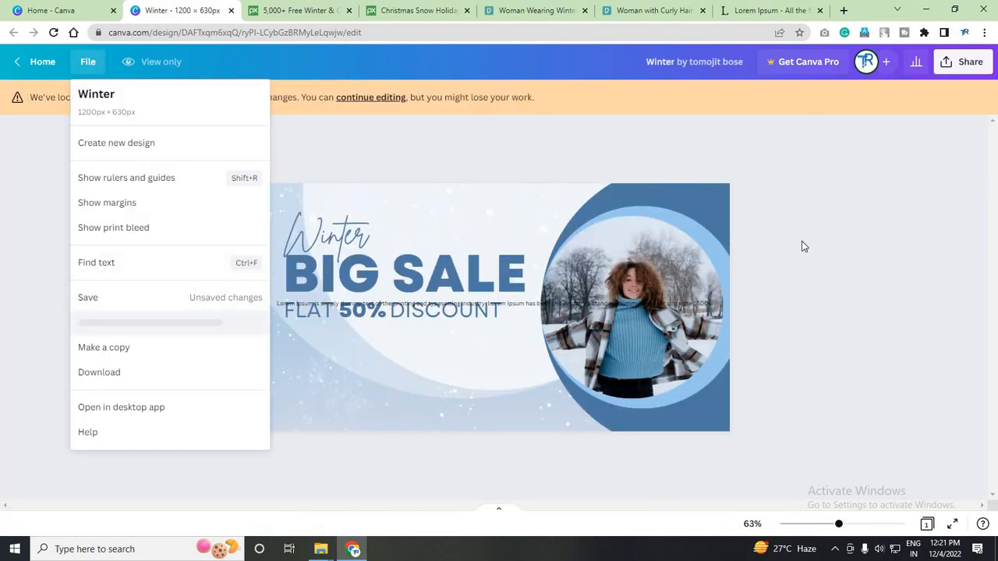
{"action": "left_click", "coordinate": [804, 244]}
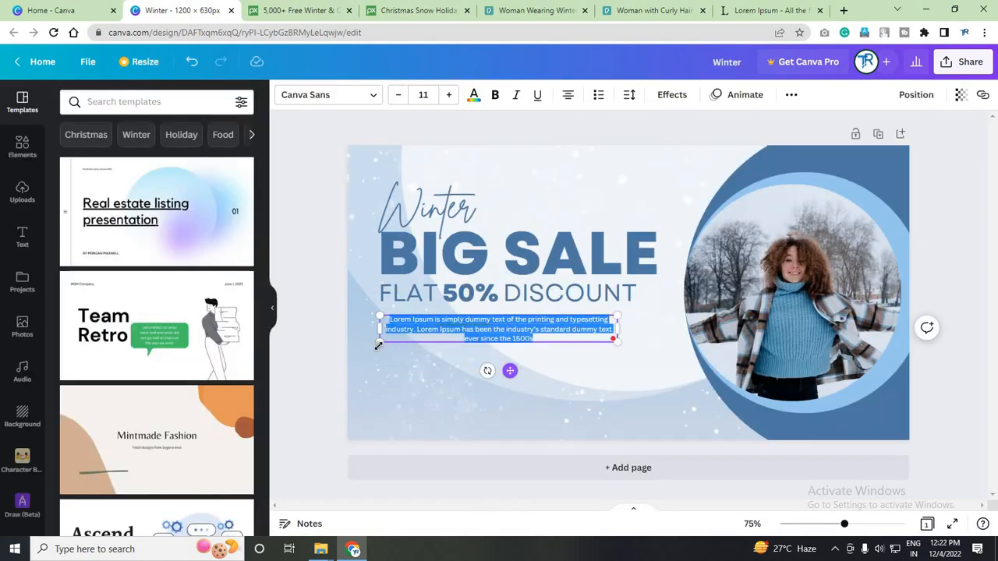
Step: Left-align the Lorem Ipsum paragraph and move it up directly beneath the "FLAT 50% DISCOUNT" line
{"action": "left_click", "coordinate": [571, 100]}
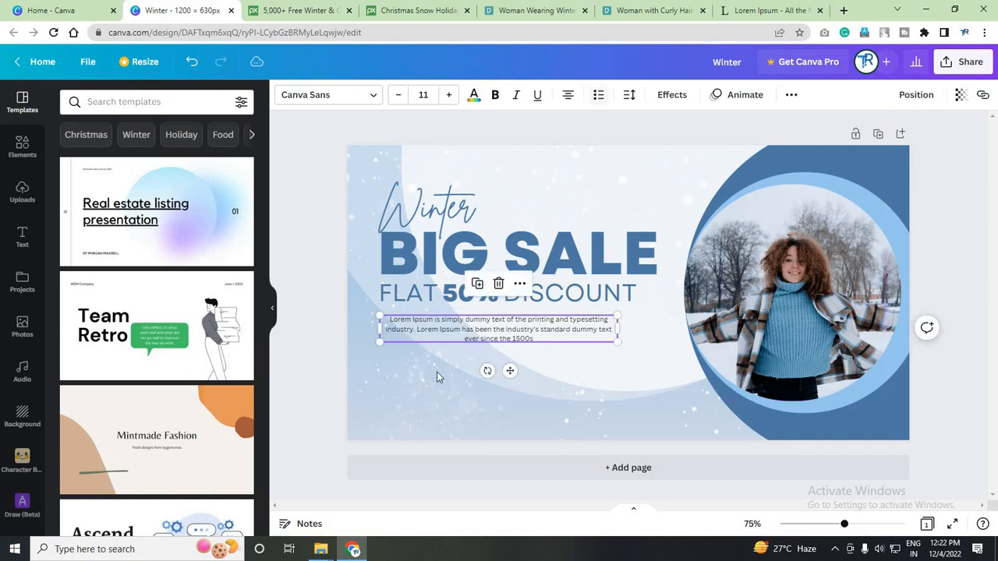
{"action": "left_click", "coordinate": [421, 340]}
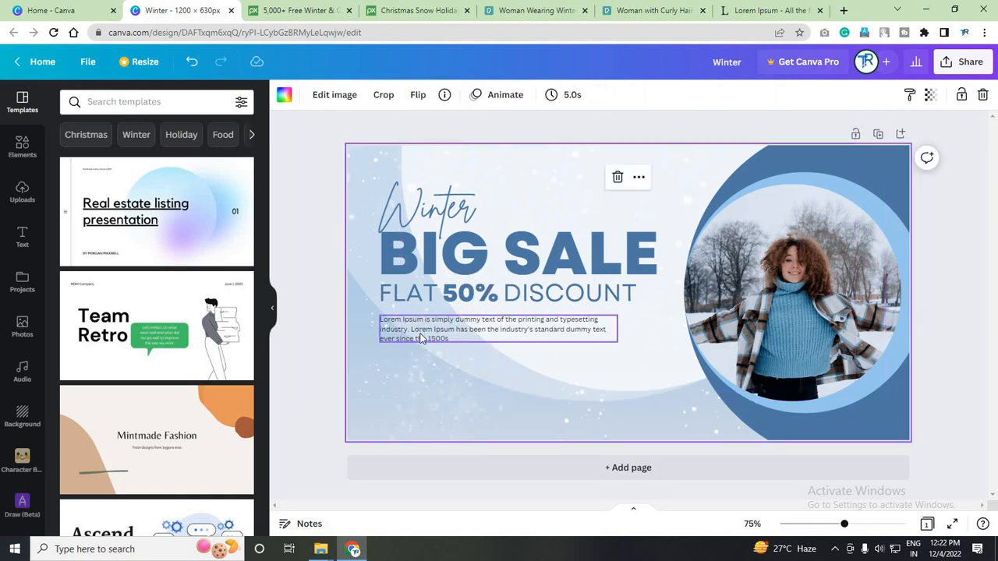
{"action": "left_click_drag", "start_coordinate": [420, 339], "coordinate": [419, 332]}
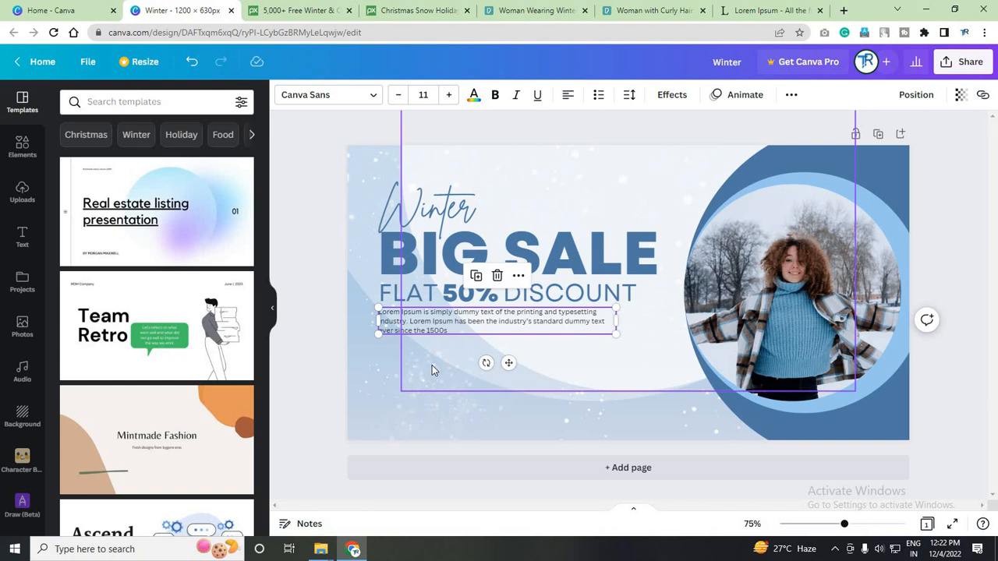
Step: Recolor the Lorem Ipsum paragraph with the dark blue document color used by the headings
{"action": "left_click", "coordinate": [473, 94]}
{"action": "left_click", "coordinate": [141, 161]}
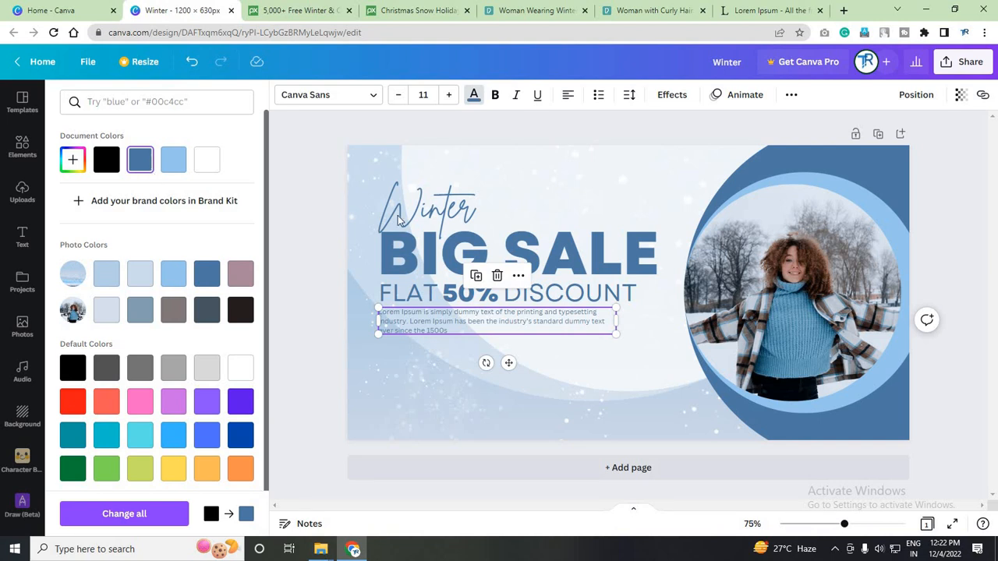
Step: Search the fonts for "Corporate" and set the Lorem Ipsum paragraph in Kollektif
{"action": "left_click", "coordinate": [369, 98]}
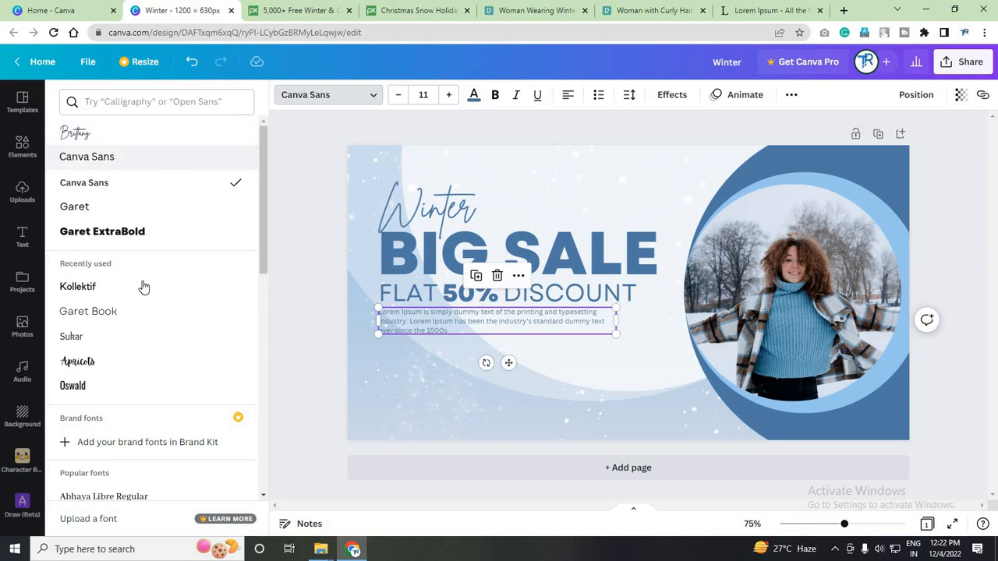
{"action": "left_click", "coordinate": [107, 343]}
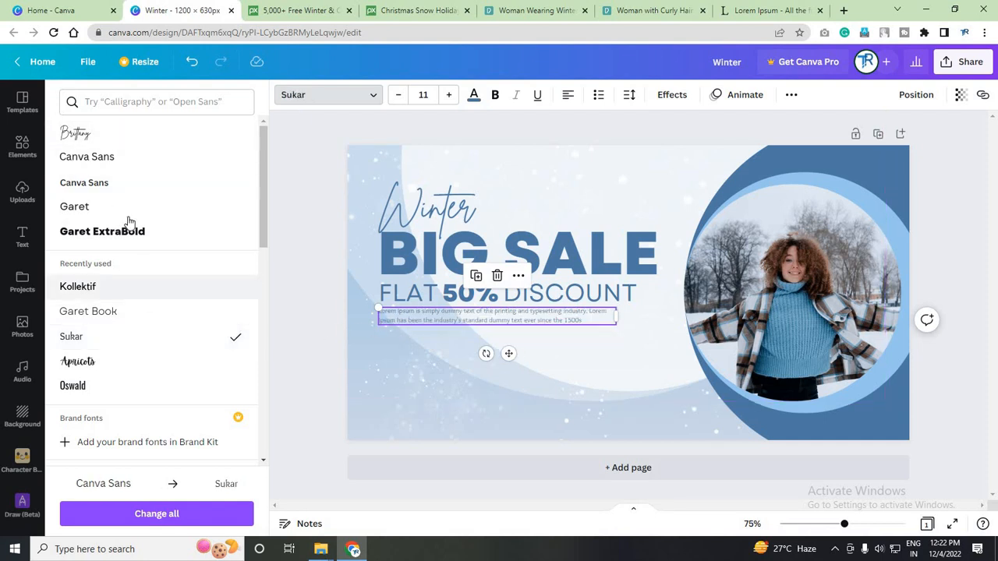
{"action": "left_click", "coordinate": [163, 101]}
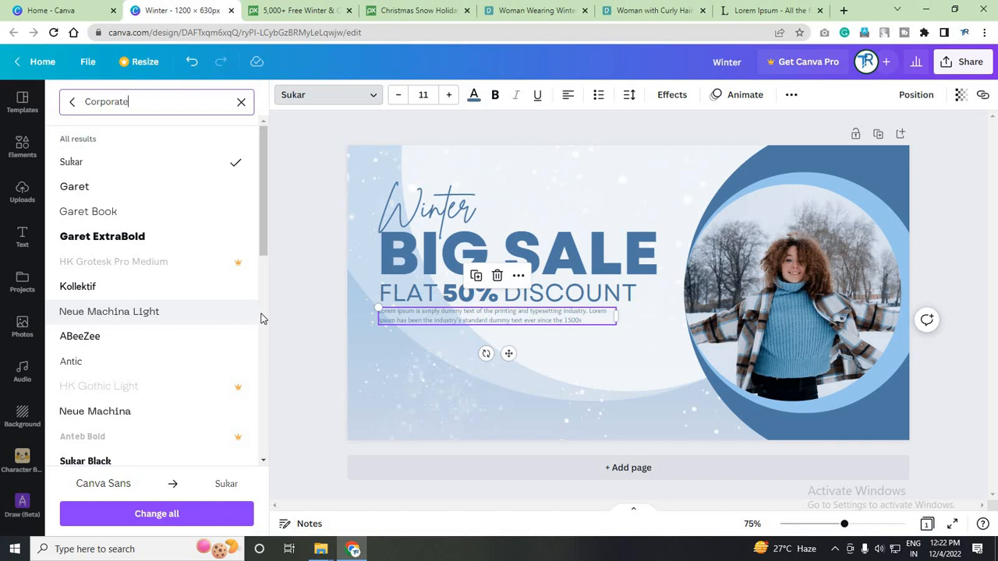
{"action": "left_click", "coordinate": [190, 294]}
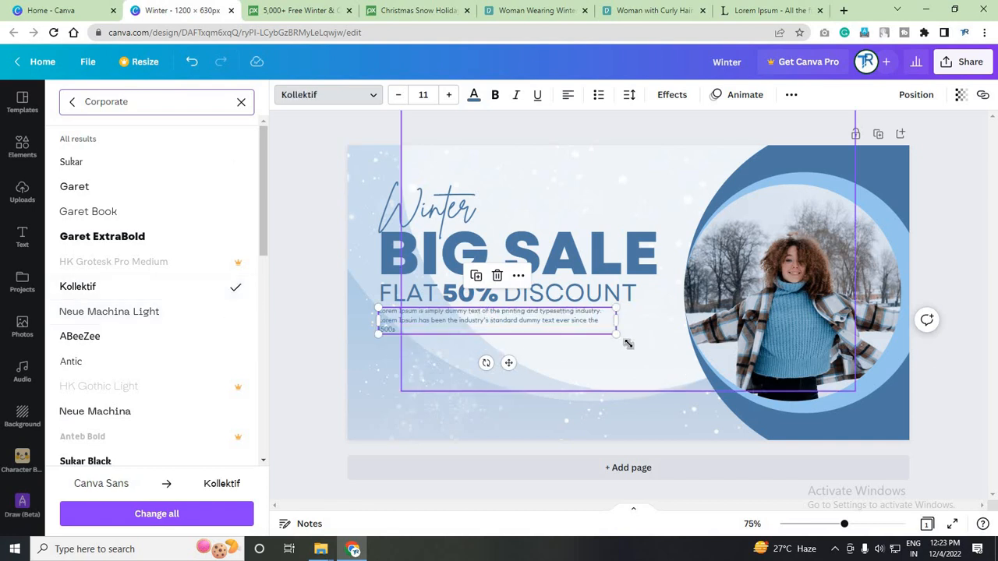
Step: Enlarge the Lorem Ipsum paragraph to size 13.5 and widen its text box, keeping the text on three lines
{"action": "left_click_drag", "start_coordinate": [629, 344], "coordinate": [612, 318]}
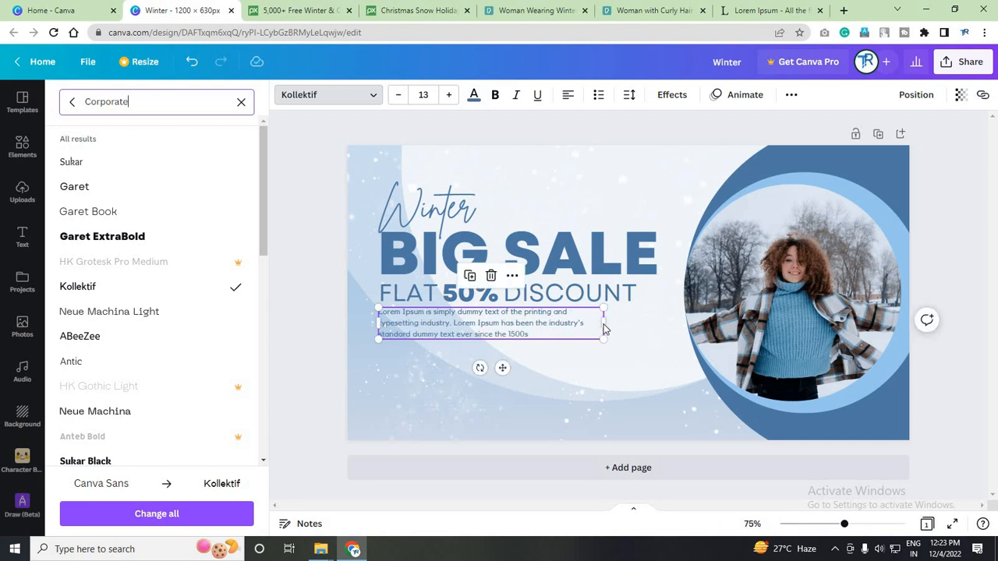
{"action": "left_click", "coordinate": [603, 326]}
{"action": "left_click_drag", "start_coordinate": [606, 325], "coordinate": [623, 340]}
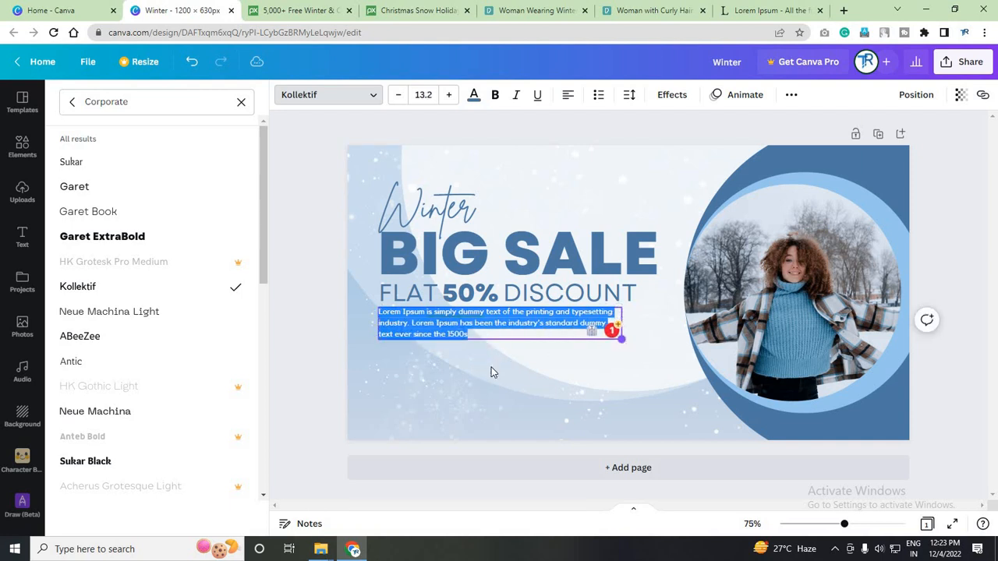
{"action": "left_click", "coordinate": [325, 353]}
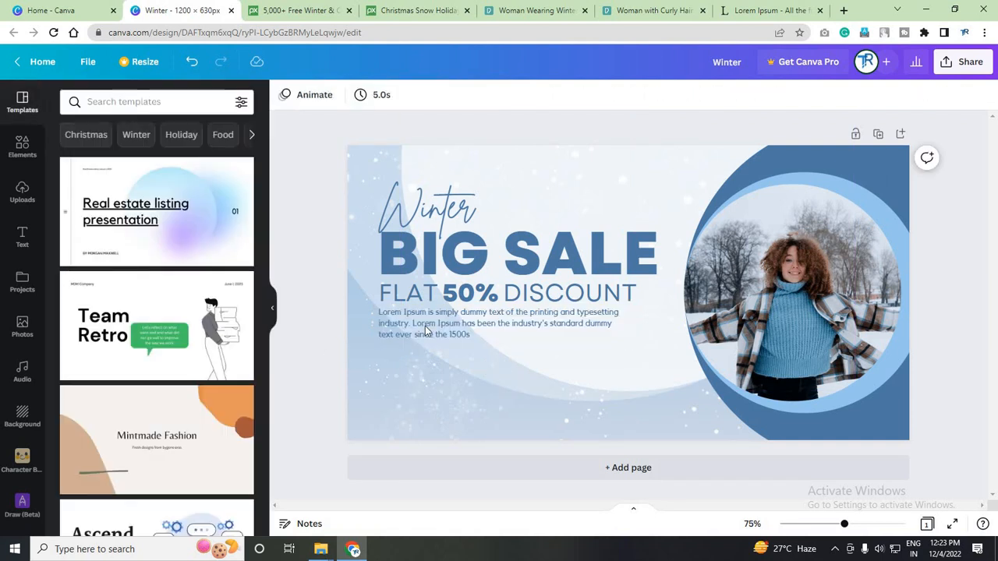
Step: Nudge the Lorem Ipsum paragraph slightly right so its left edge lines up with the headings above
{"action": "left_click", "coordinate": [426, 327]}
{"action": "left_click_drag", "start_coordinate": [425, 327], "coordinate": [428, 313]}
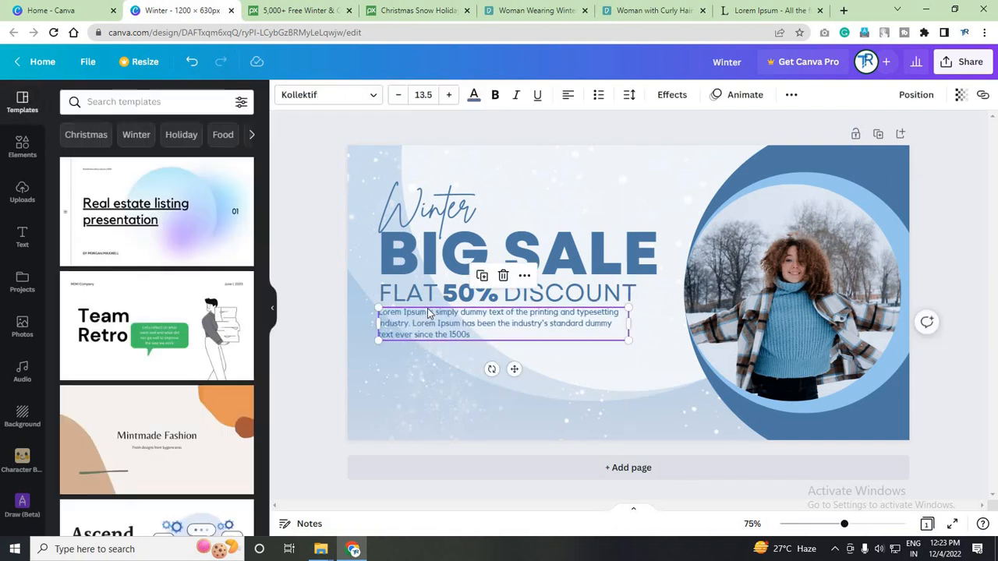
{"action": "key", "text": "Right"}
{"action": "key", "text": "Right"}
{"action": "key", "text": "Right"}
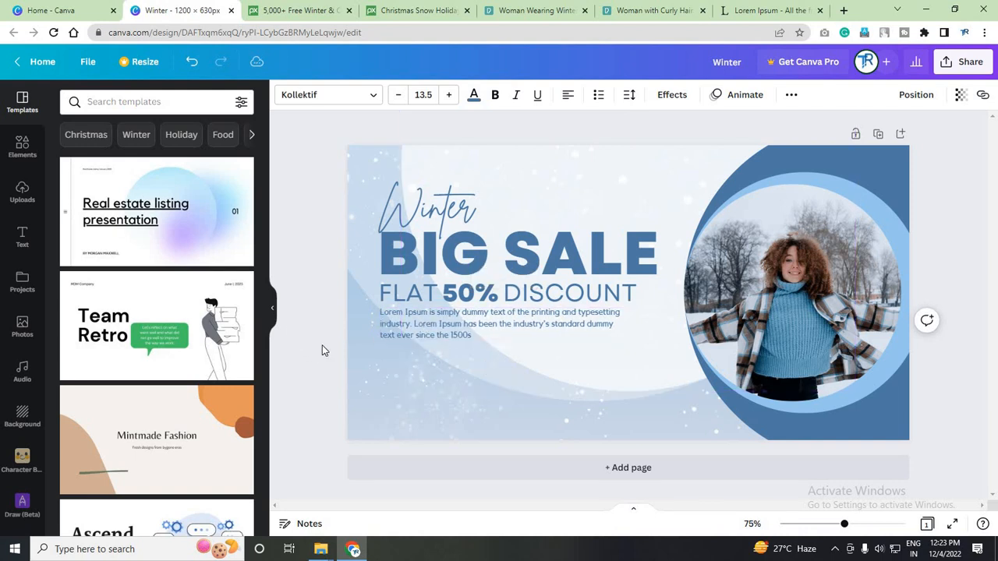
{"action": "left_click", "coordinate": [545, 357]}
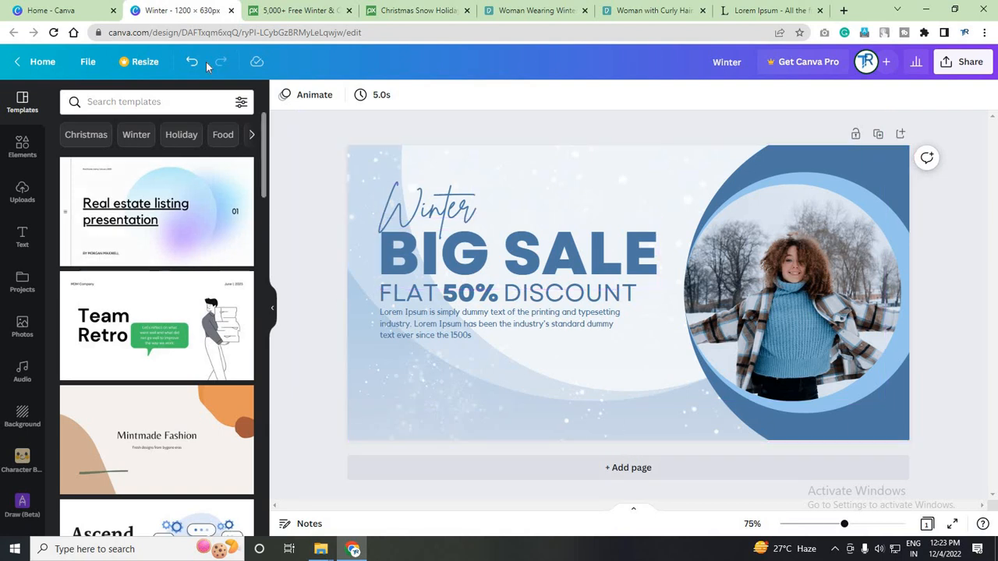
Step: Add a square shape to the banner and place it below the Lorem Ipsum paragraph at the left margin
{"action": "left_click", "coordinate": [22, 147]}
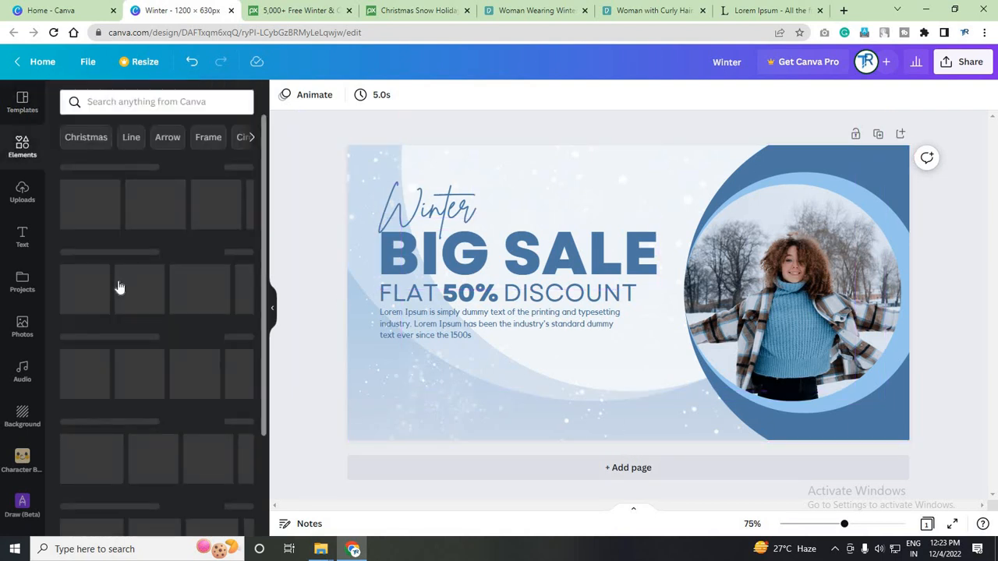
{"action": "left_click", "coordinate": [84, 275]}
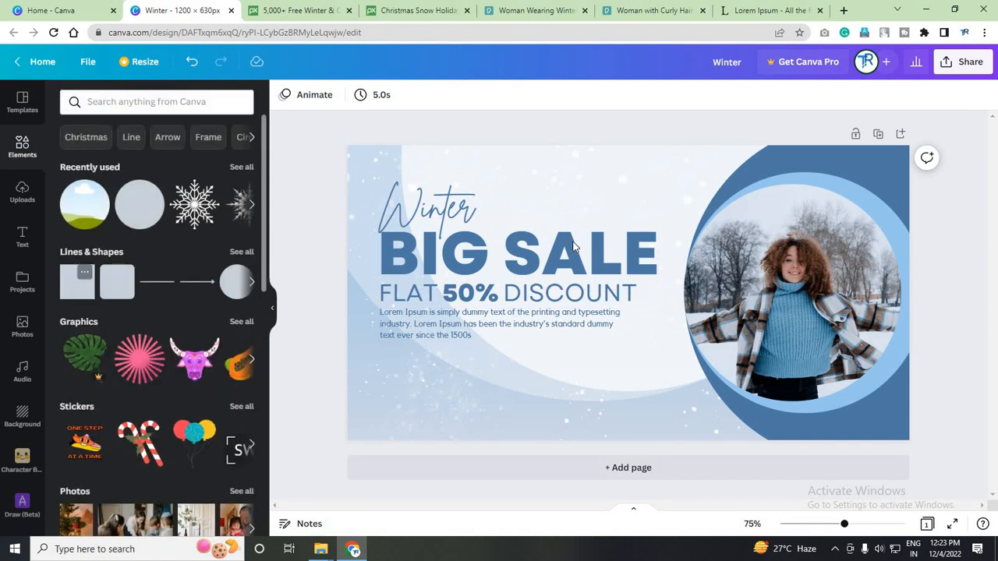
{"action": "left_click", "coordinate": [85, 274]}
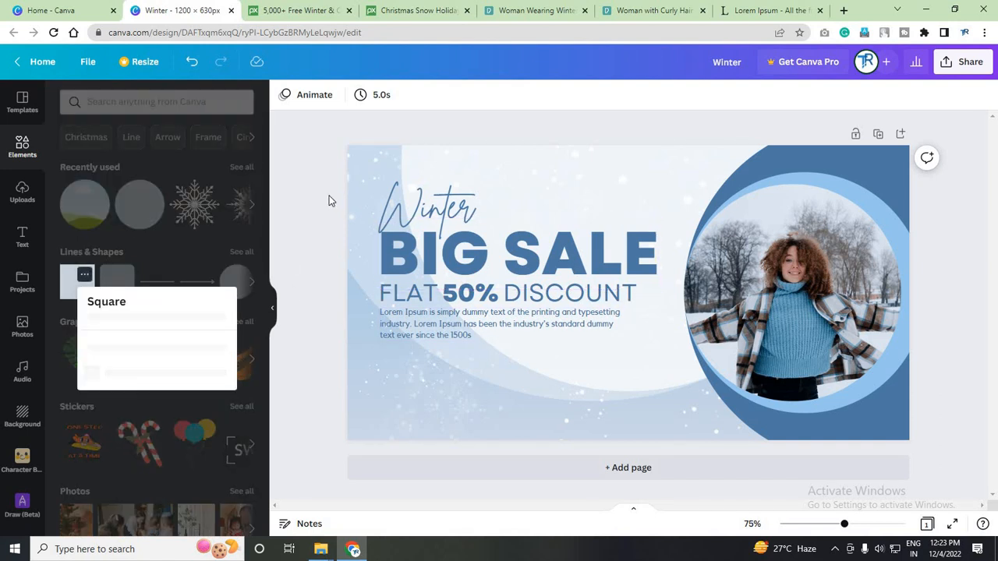
{"action": "left_click", "coordinate": [76, 289]}
{"action": "left_click", "coordinate": [76, 290]}
{"action": "left_click_drag", "start_coordinate": [651, 359], "coordinate": [439, 464]}
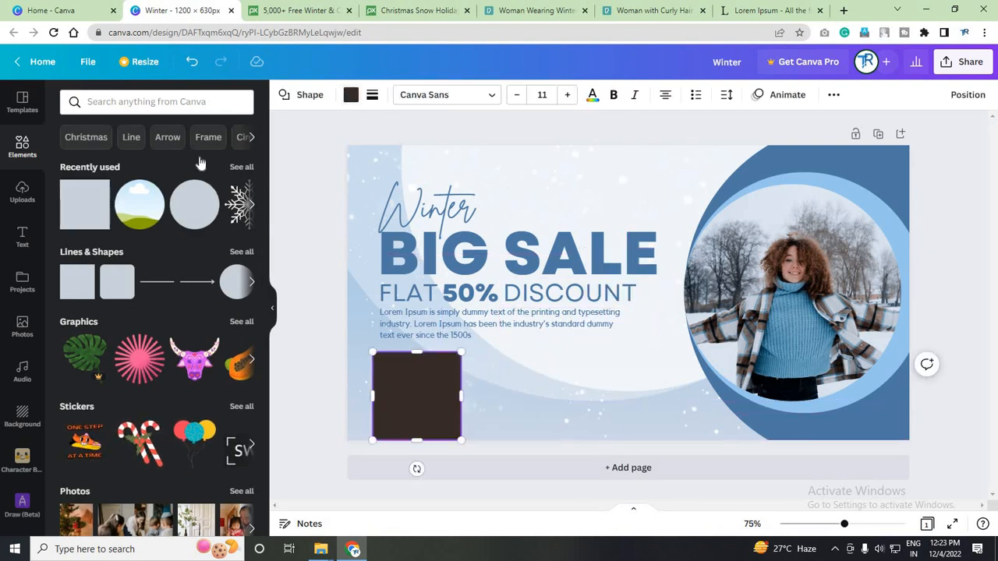
Step: Recolor the square with the headings' dark blue and flatten it into a button-sized rectangle directly under the paragraph
{"action": "left_click", "coordinate": [351, 94]}
{"action": "left_click", "coordinate": [207, 307]}
{"action": "left_click_drag", "start_coordinate": [460, 406], "coordinate": [457, 375]}
{"action": "left_click_drag", "start_coordinate": [425, 403], "coordinate": [425, 405]}
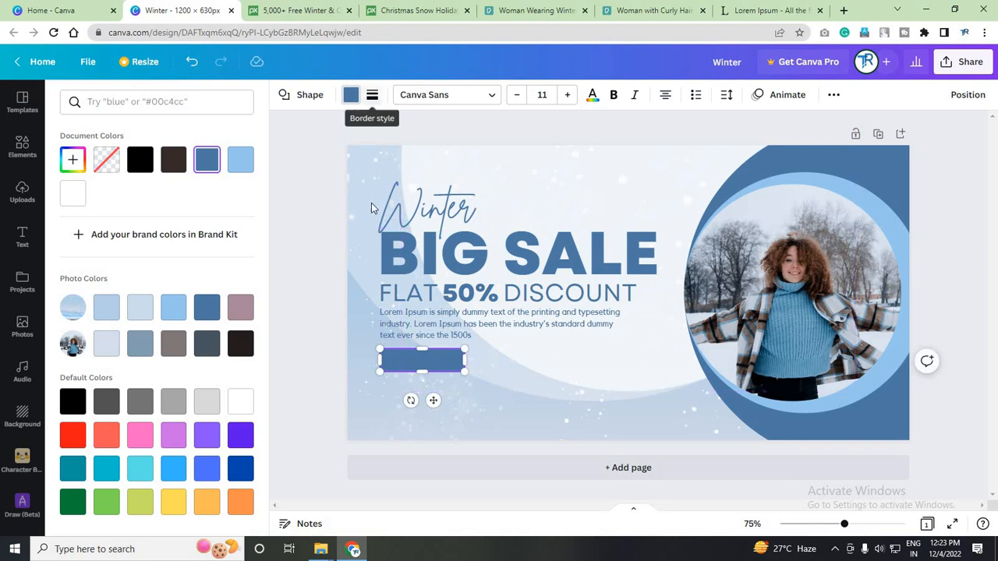
Step: Set the blue rectangle's corner rounding to 6 and move it slightly closer to the paragraph
{"action": "left_click", "coordinate": [372, 94]}
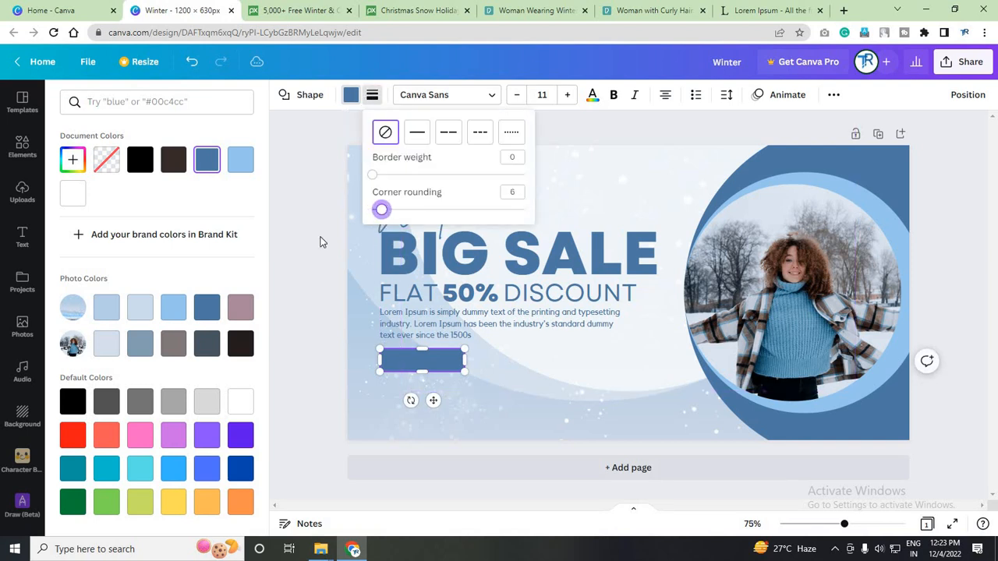
{"action": "left_click", "coordinate": [313, 267]}
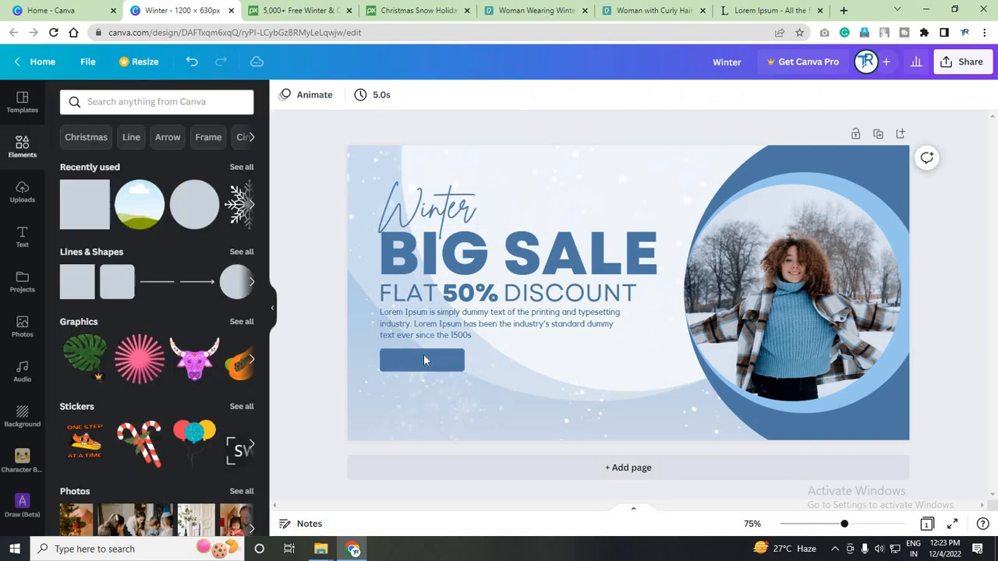
{"action": "left_click_drag", "start_coordinate": [424, 354], "coordinate": [423, 351]}
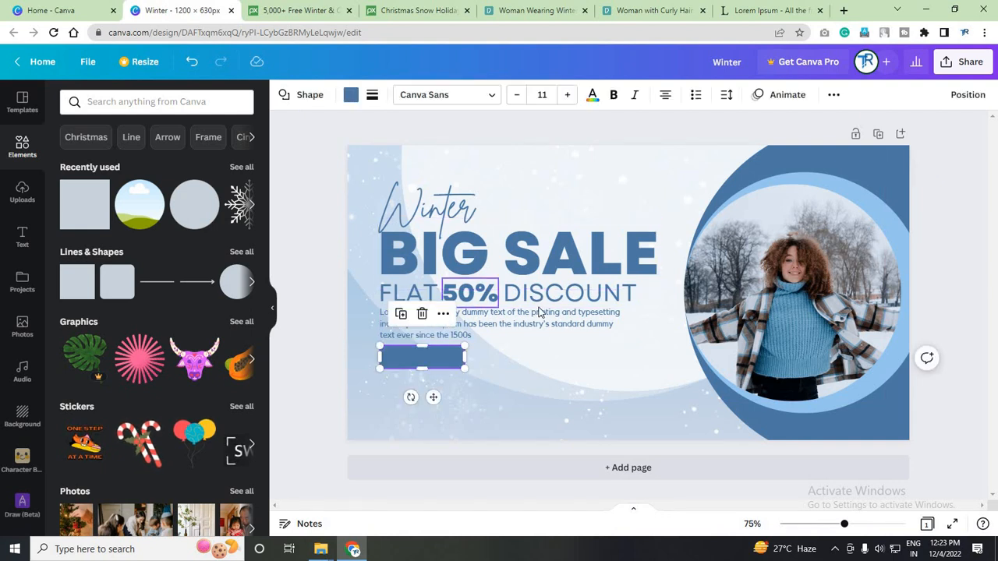
Step: Place a copy of the "DISCOUNT" text beside the blue rectangle and change its wording to "SHOP NOW"
{"action": "left_click_drag", "start_coordinate": [539, 303], "coordinate": [538, 385]}
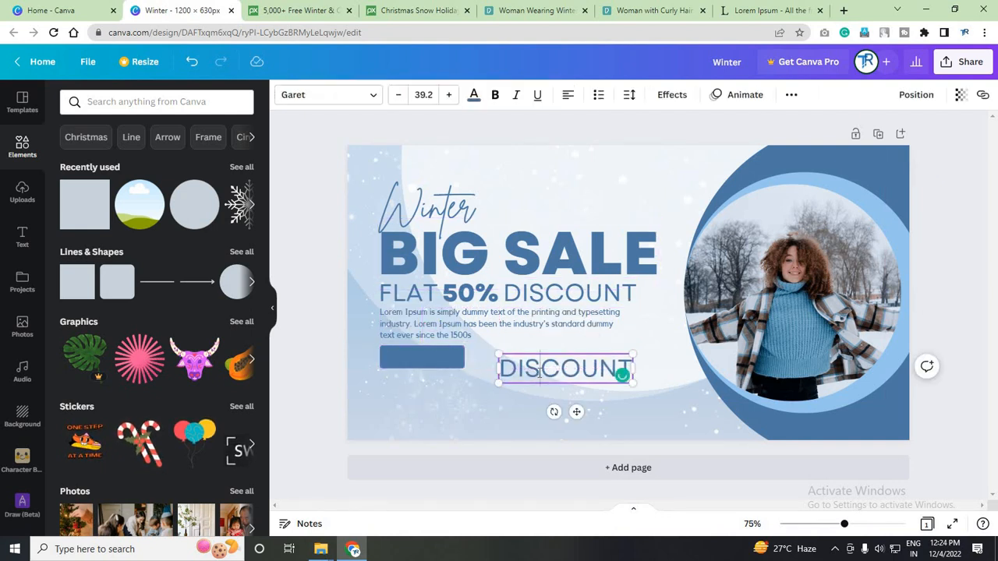
{"action": "double_click", "coordinate": [543, 370]}
{"action": "key", "text": "BackSpace"}
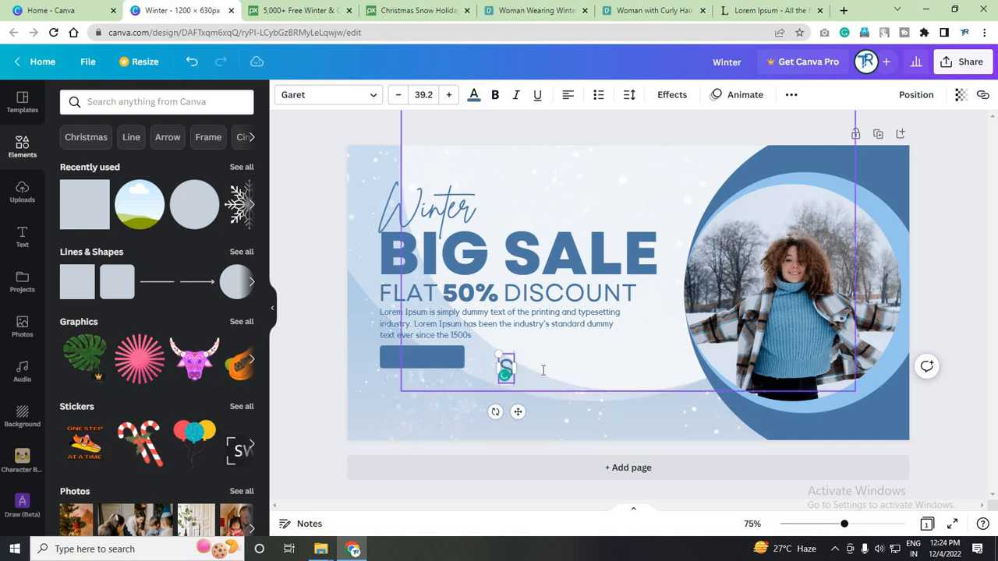
{"action": "type", "text": "SHOP NOW"}
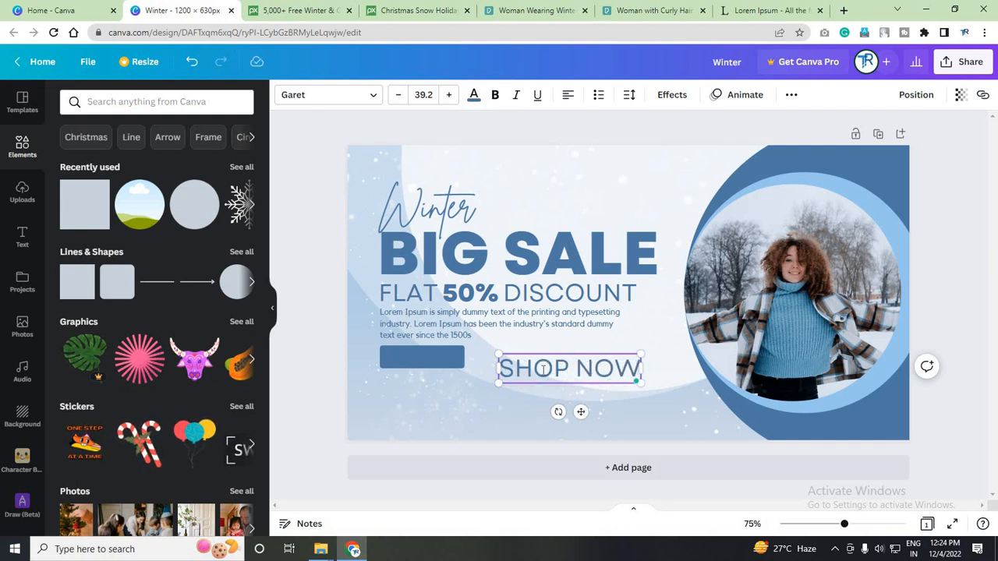
Step: Make the "SHOP NOW" text white, shrink it to size 20.8 and place it on the blue rectangle
{"action": "key", "text": "ctrl+a"}
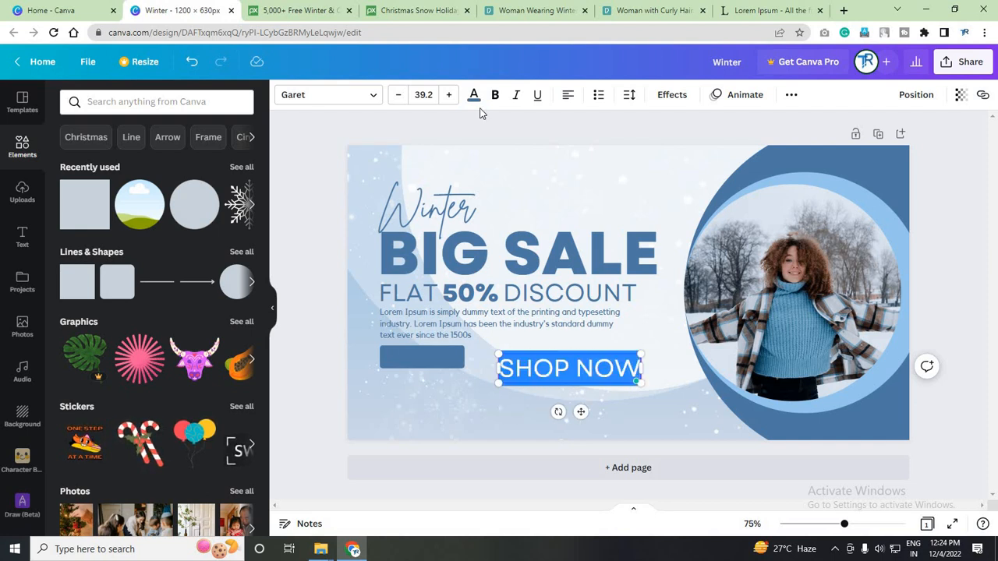
{"action": "left_click", "coordinate": [474, 95]}
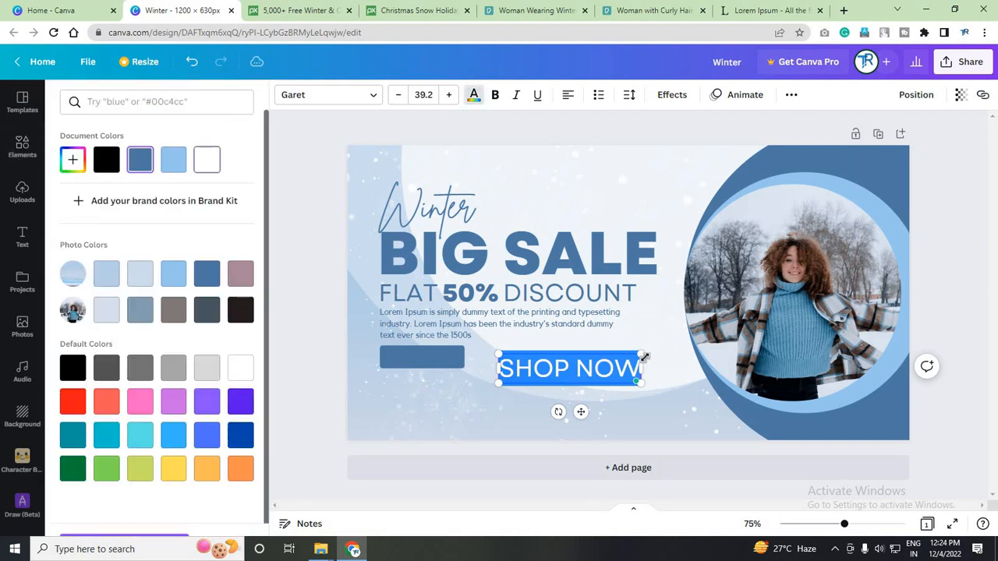
{"action": "left_click_drag", "start_coordinate": [643, 356], "coordinate": [575, 376]}
{"action": "left_click_drag", "start_coordinate": [431, 391], "coordinate": [431, 392]}
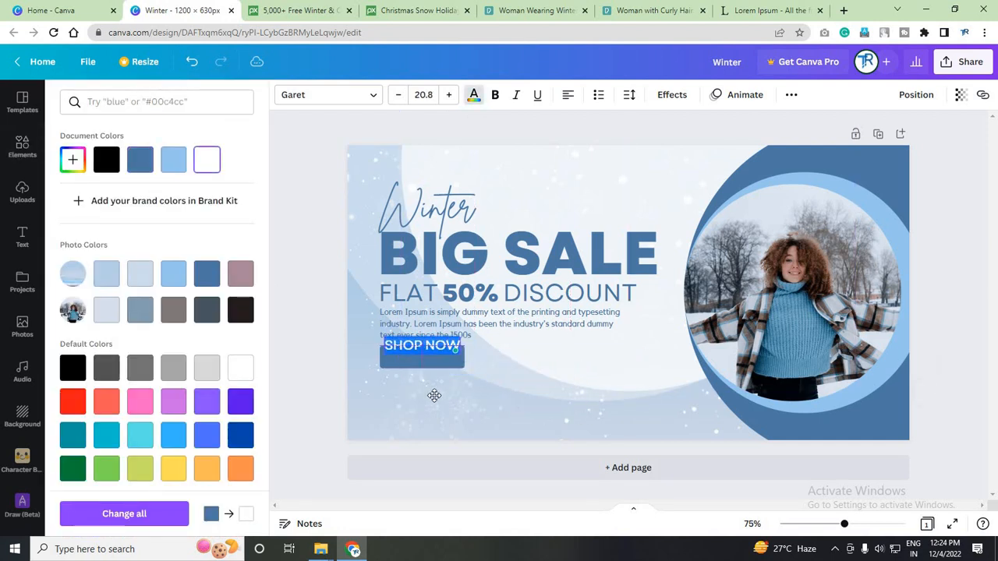
{"action": "left_click", "coordinate": [321, 313]}
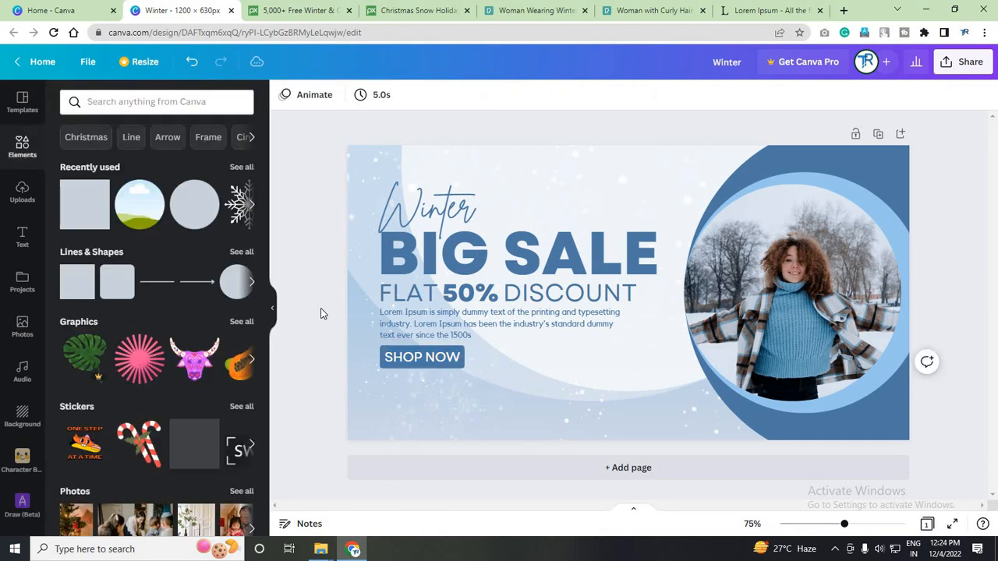
Step: Shrink the "SHOP NOW" text further and center it within the blue button, leaving a margin around it
{"action": "left_click", "coordinate": [461, 365]}
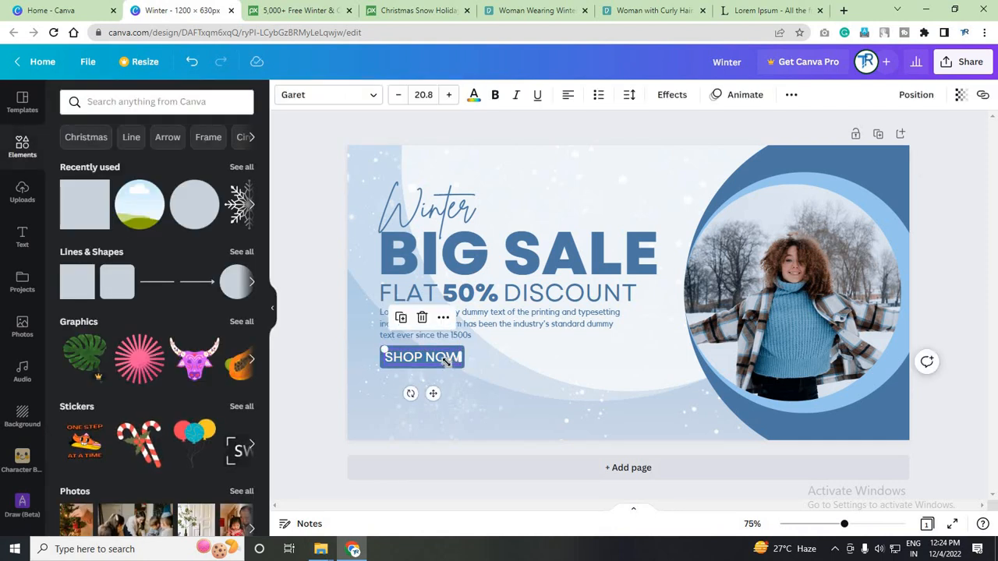
{"action": "left_click_drag", "start_coordinate": [464, 368], "coordinate": [422, 388]}
{"action": "left_click", "coordinate": [328, 296]}
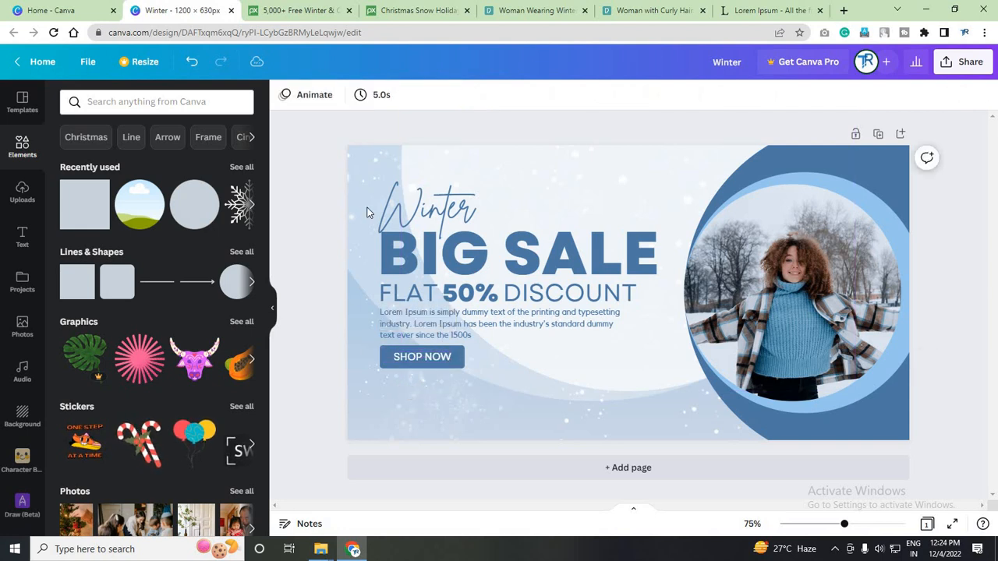
Step: Move all the text and the "SHOP NOW" button down together and enlarge the group slightly
{"action": "left_click_drag", "start_coordinate": [370, 161], "coordinate": [580, 393]}
{"action": "left_click_drag", "start_coordinate": [345, 172], "coordinate": [653, 370]}
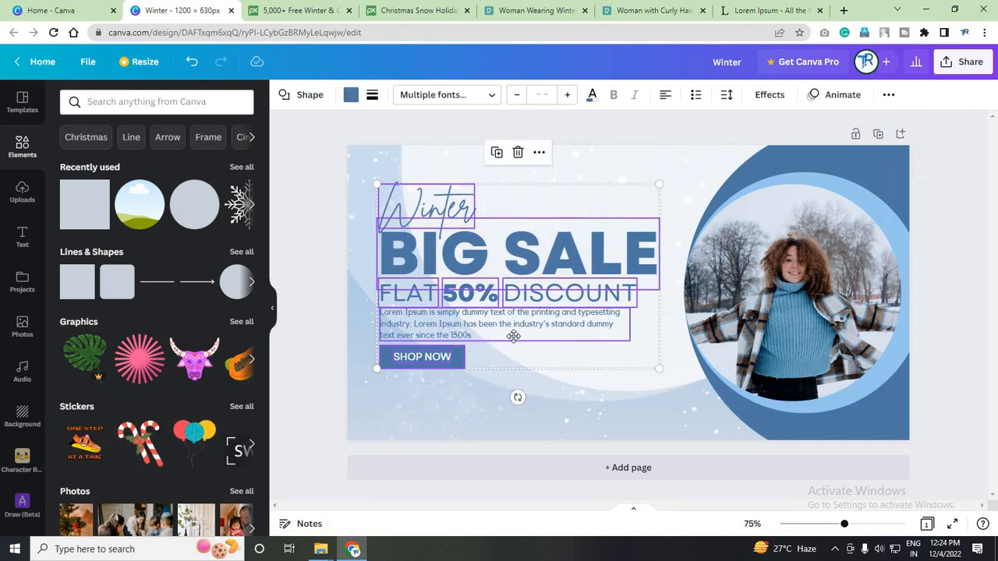
{"action": "left_click_drag", "start_coordinate": [516, 310], "coordinate": [512, 330]}
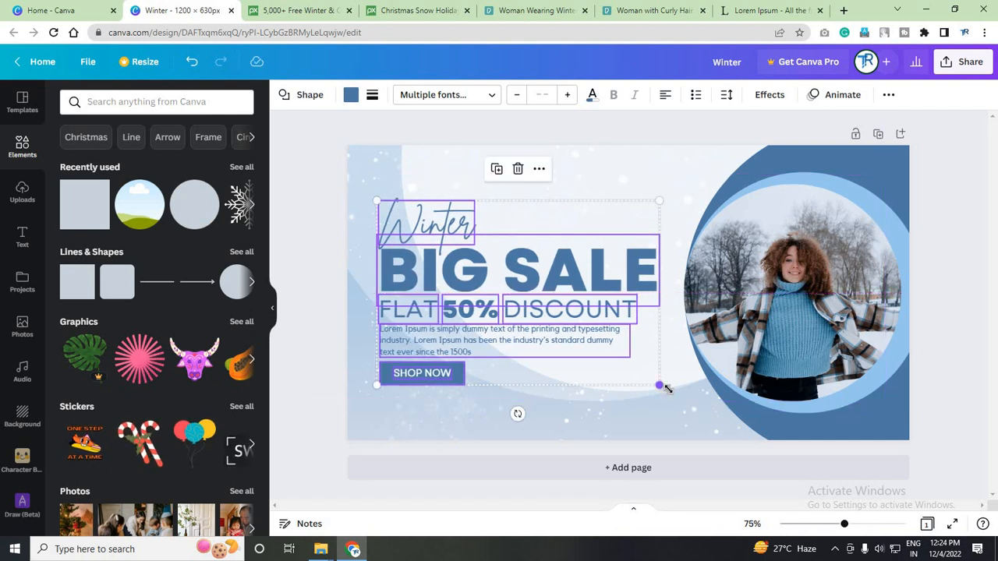
{"action": "left_click_drag", "start_coordinate": [660, 387], "coordinate": [668, 392]}
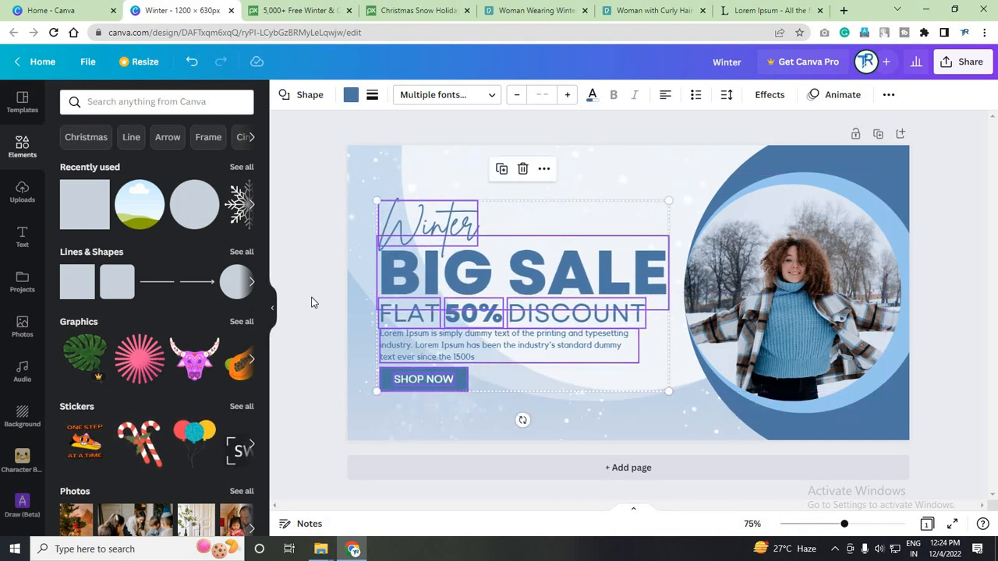
{"action": "left_click", "coordinate": [326, 276]}
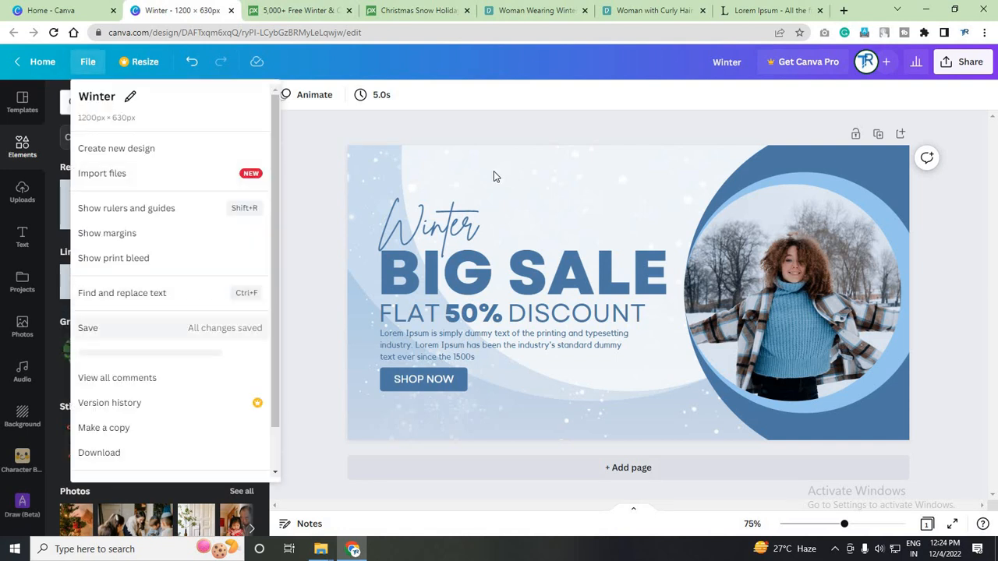
Step: Search the elements for "snowflake", add a black snowflake graphic and place it, reduced to about half size, above "SALE"
{"action": "left_click", "coordinate": [493, 171]}
{"action": "left_click", "coordinate": [224, 105]}
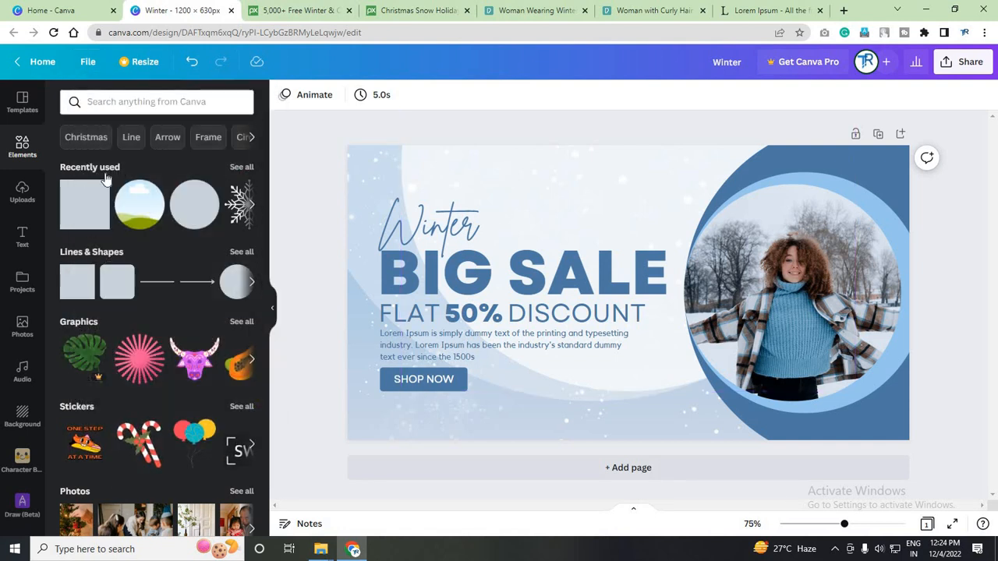
{"action": "left_click", "coordinate": [135, 157]}
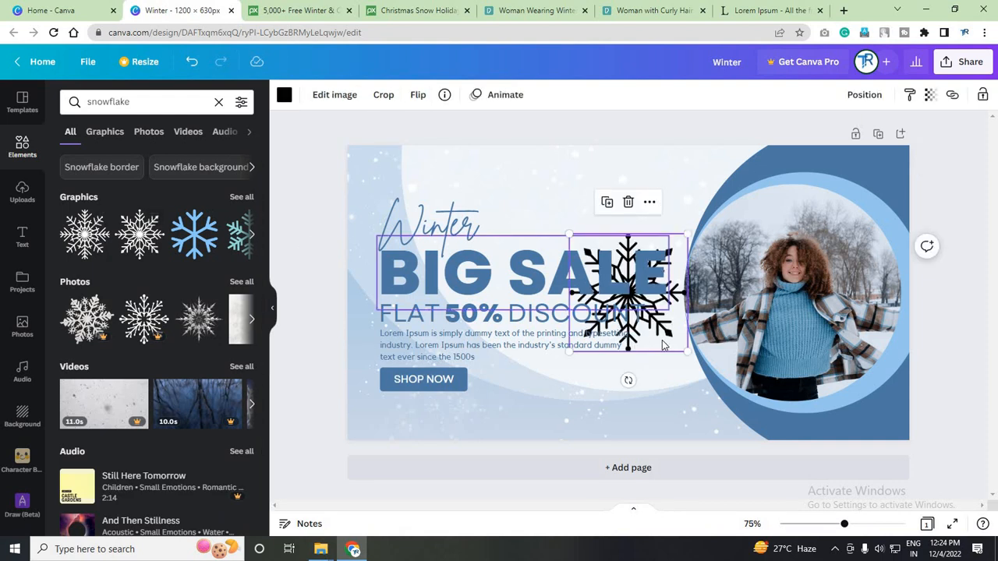
{"action": "left_click_drag", "start_coordinate": [655, 300], "coordinate": [652, 222]}
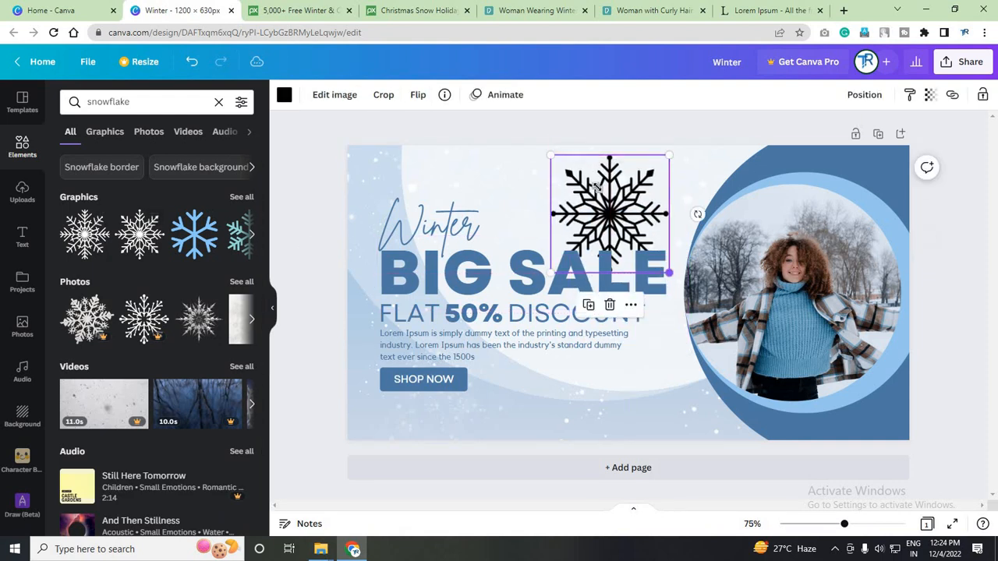
{"action": "left_click_drag", "start_coordinate": [668, 257], "coordinate": [636, 234]}
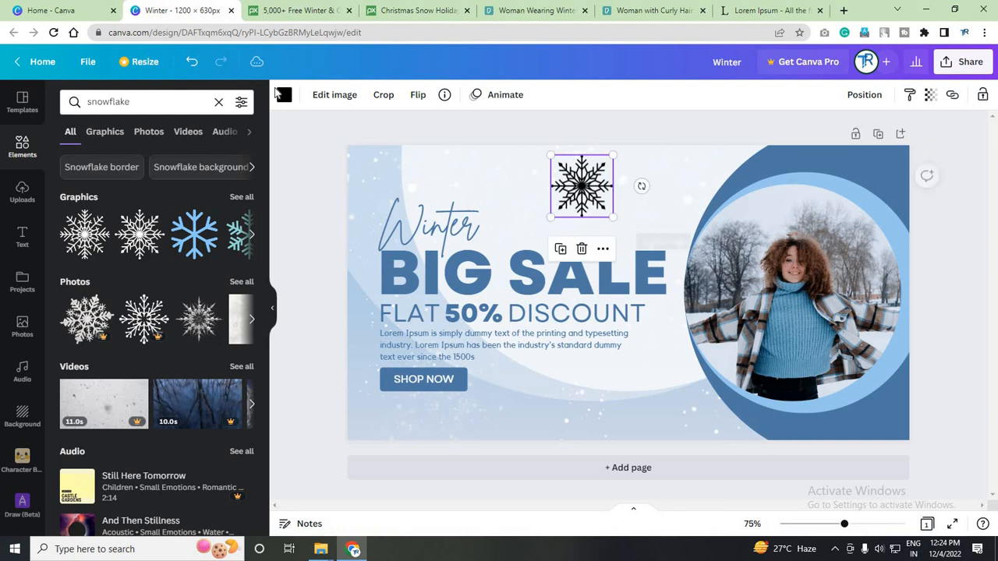
Step: Recolor the black snowflake with the document's light blue and fade it strongly by lowering its transparency value
{"action": "left_click", "coordinate": [284, 94]}
{"action": "left_click", "coordinate": [174, 159]}
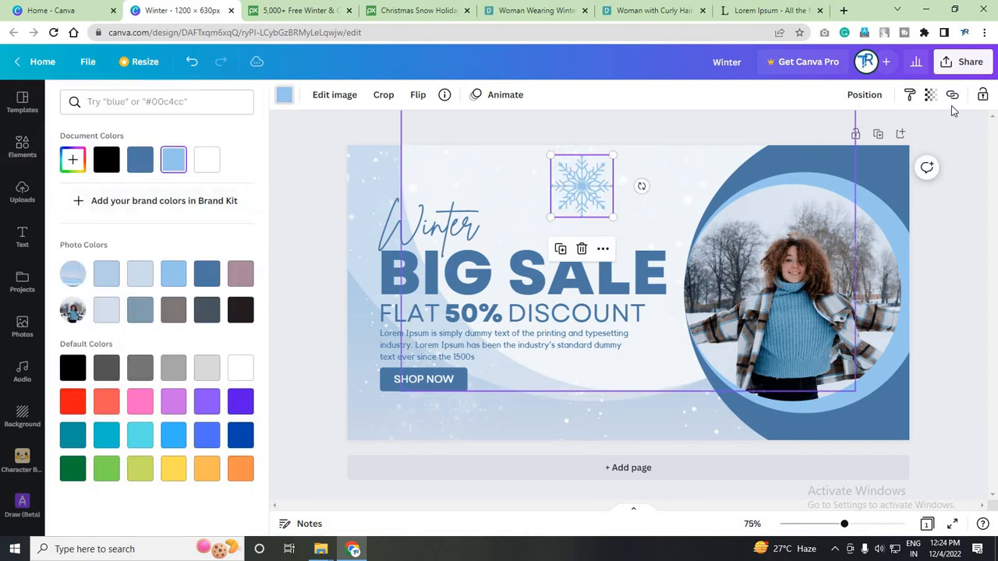
{"action": "left_click", "coordinate": [930, 94]}
{"action": "left_click", "coordinate": [853, 146]}
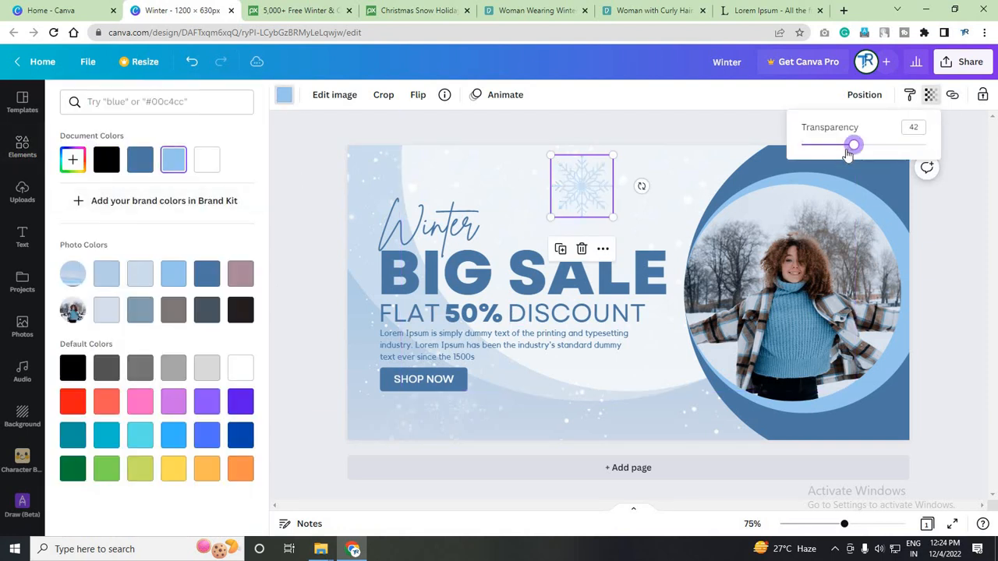
{"action": "left_click_drag", "start_coordinate": [831, 159], "coordinate": [829, 159]}
Step: Place the faded snowflake beside the photo circle and a copy above the headline, shrunk to under half size with transparency 68
{"action": "left_click_drag", "start_coordinate": [602, 188], "coordinate": [557, 201]}
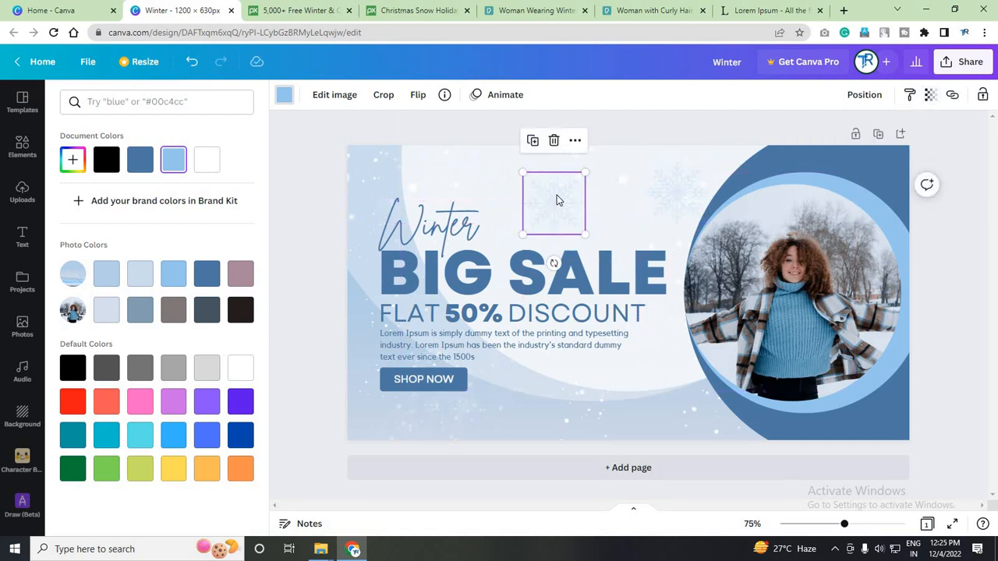
{"action": "left_click_drag", "start_coordinate": [586, 236], "coordinate": [546, 195]}
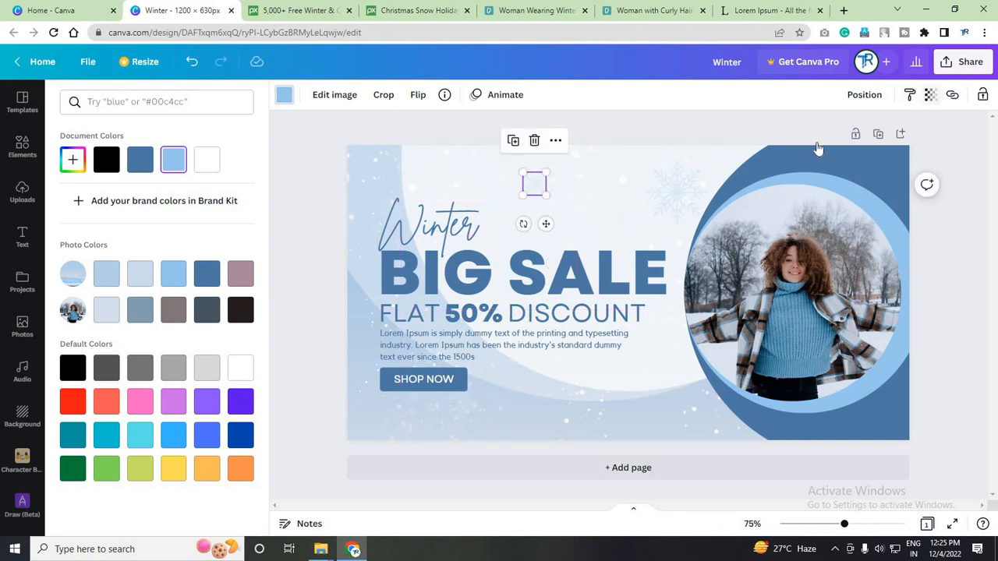
{"action": "left_click", "coordinate": [886, 145]}
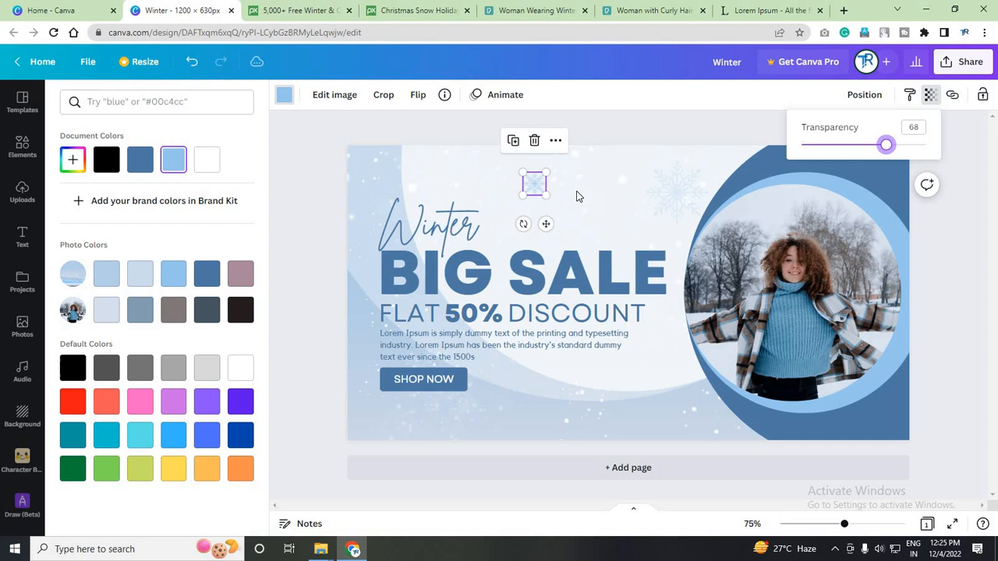
Step: Add another copy of the small blue snowflake, reduced to about 20 px wide, just above "SALE"
{"action": "left_click", "coordinate": [535, 177]}
{"action": "left_click_drag", "start_coordinate": [535, 178], "coordinate": [609, 234]}
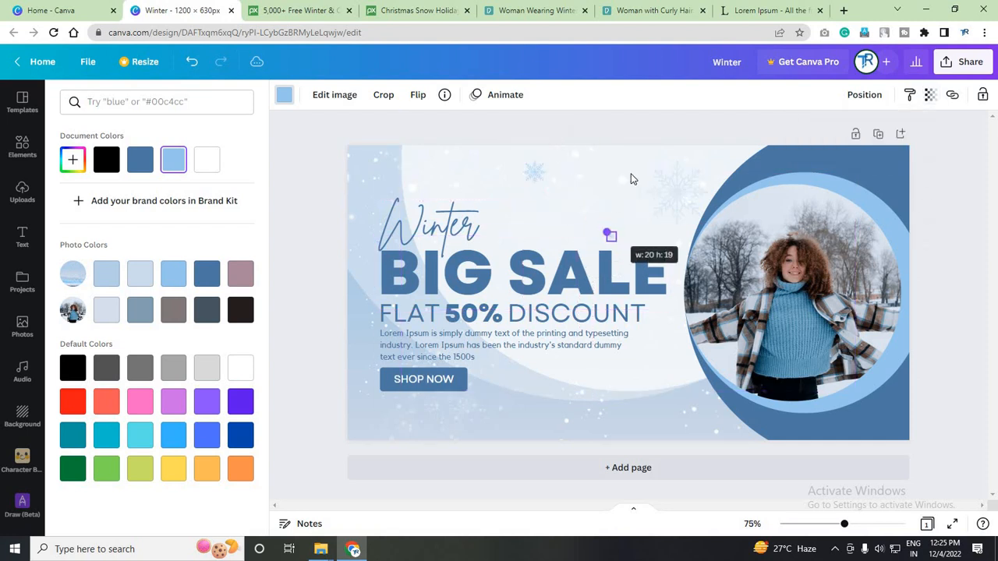
{"action": "left_click", "coordinate": [649, 123]}
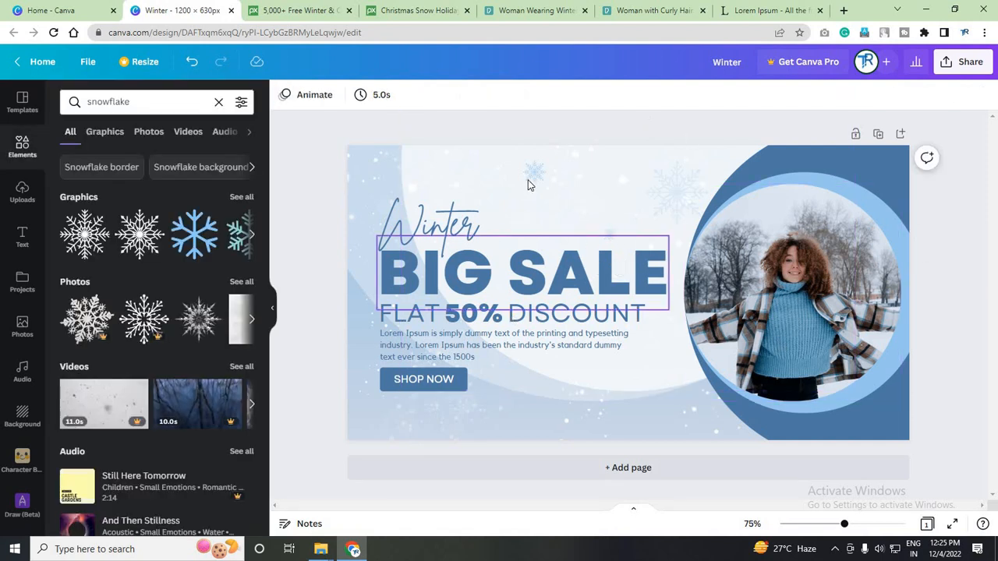
Step: Place a snowflake copy below the "SHOP NOW" button, recolor it white and set its transparency to 92
{"action": "left_click", "coordinate": [498, 422]}
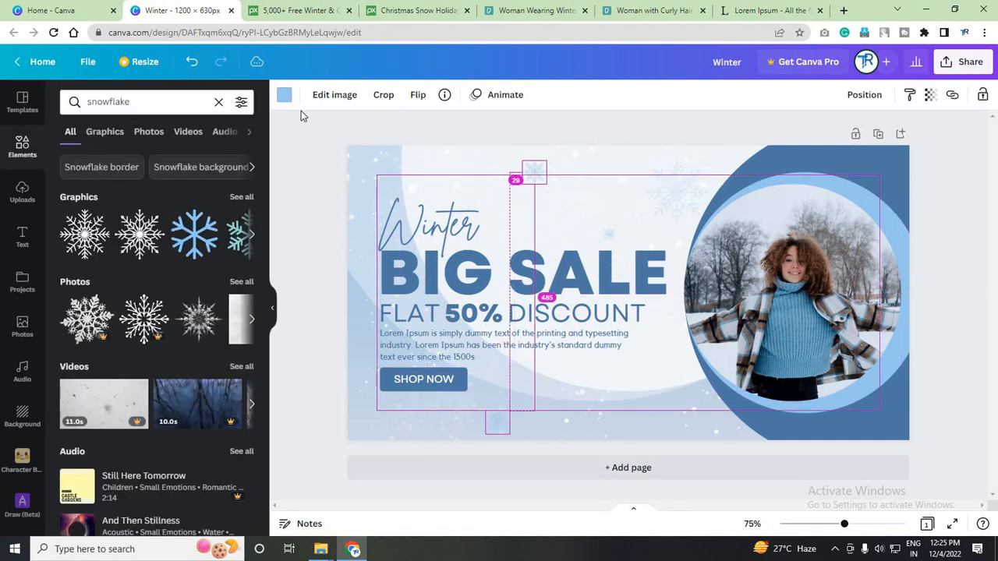
{"action": "left_click", "coordinate": [286, 96]}
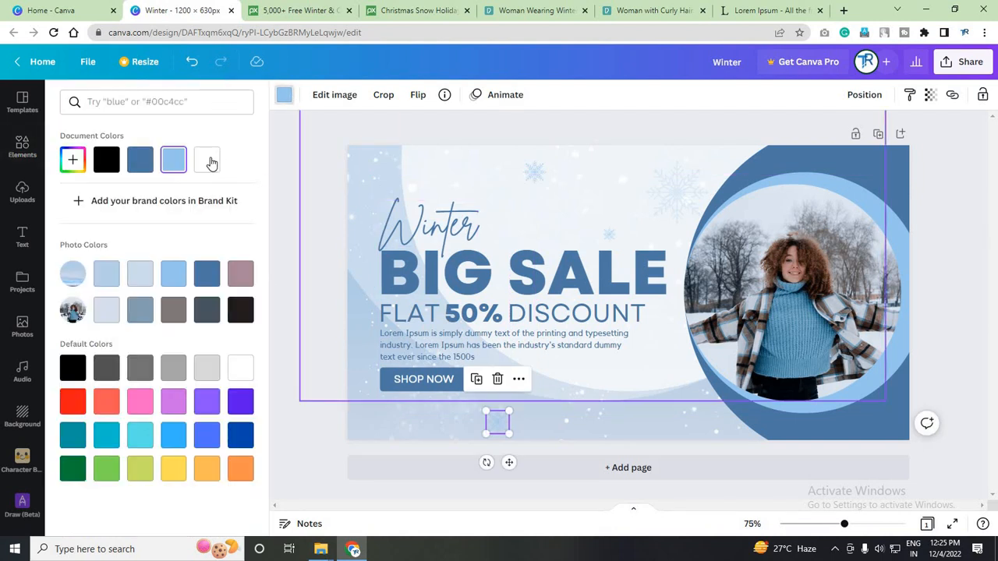
{"action": "left_click", "coordinate": [930, 94]}
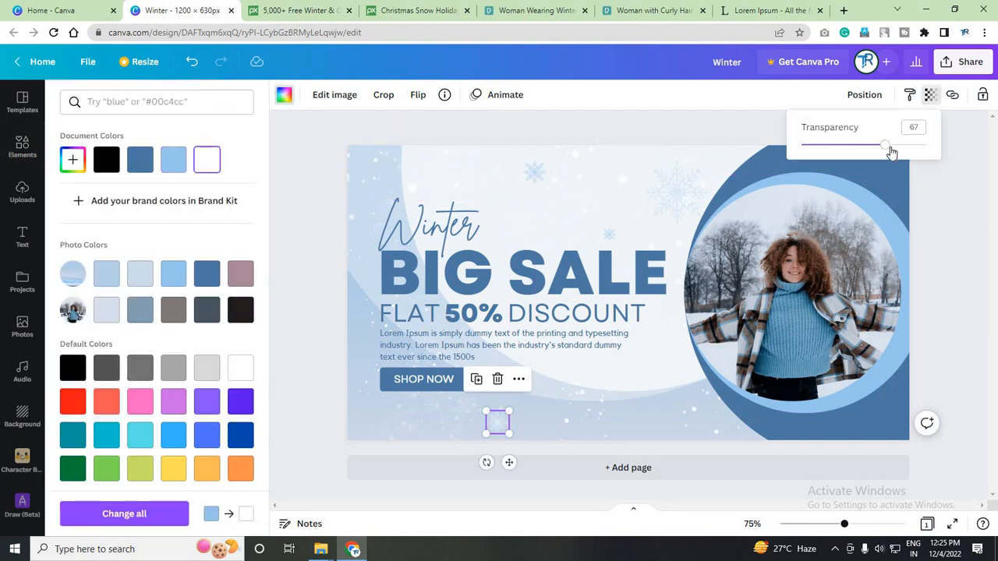
{"action": "left_click", "coordinate": [921, 149]}
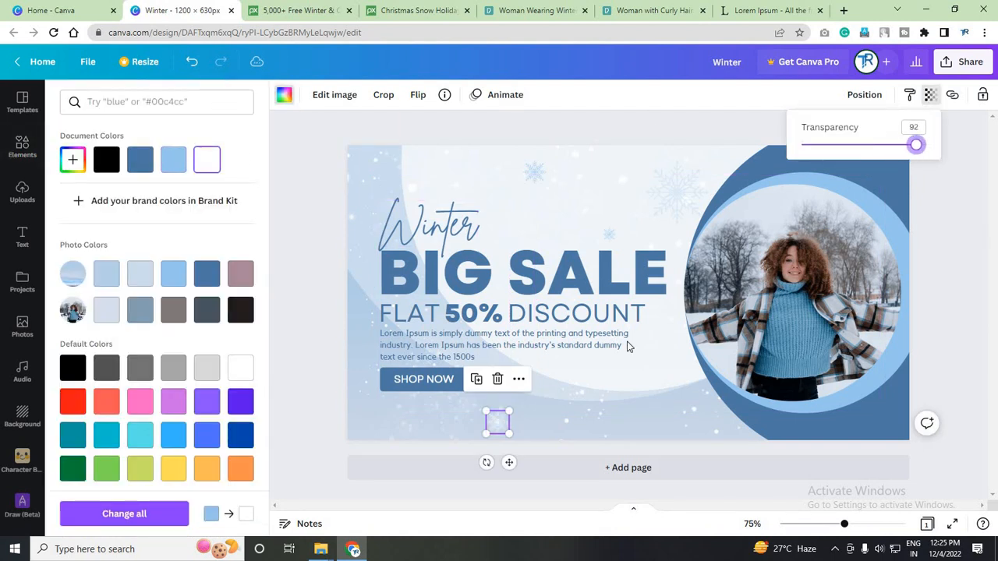
Step: Move the white snowflake beside the photo circle's lower left and place a slightly smaller copy before "FLAT 50% DISCOUNT"
{"action": "left_click", "coordinate": [501, 423]}
{"action": "left_click_drag", "start_coordinate": [509, 462], "coordinate": [687, 448]}
{"action": "left_click_drag", "start_coordinate": [686, 449], "coordinate": [360, 343]}
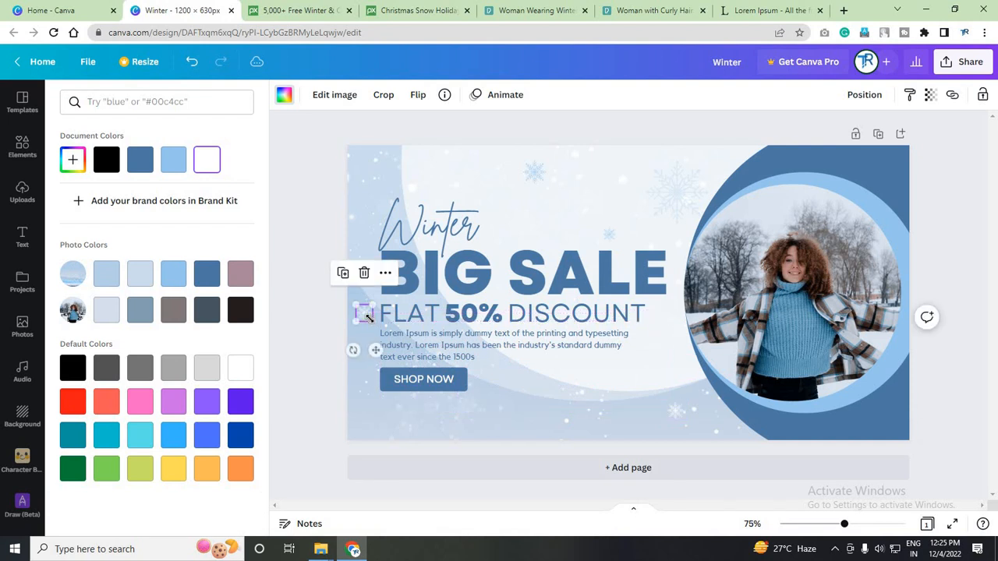
{"action": "left_click", "coordinate": [301, 334]}
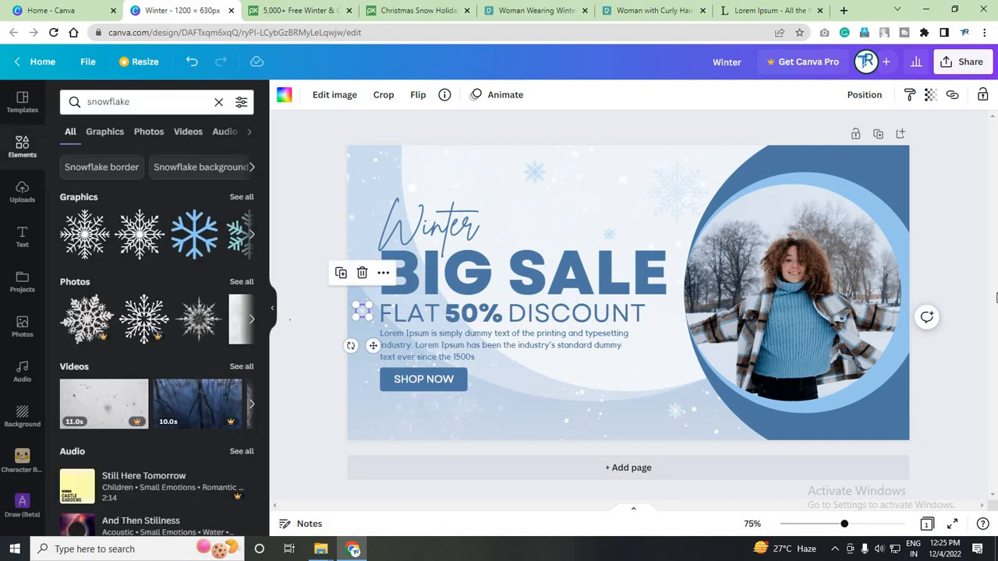